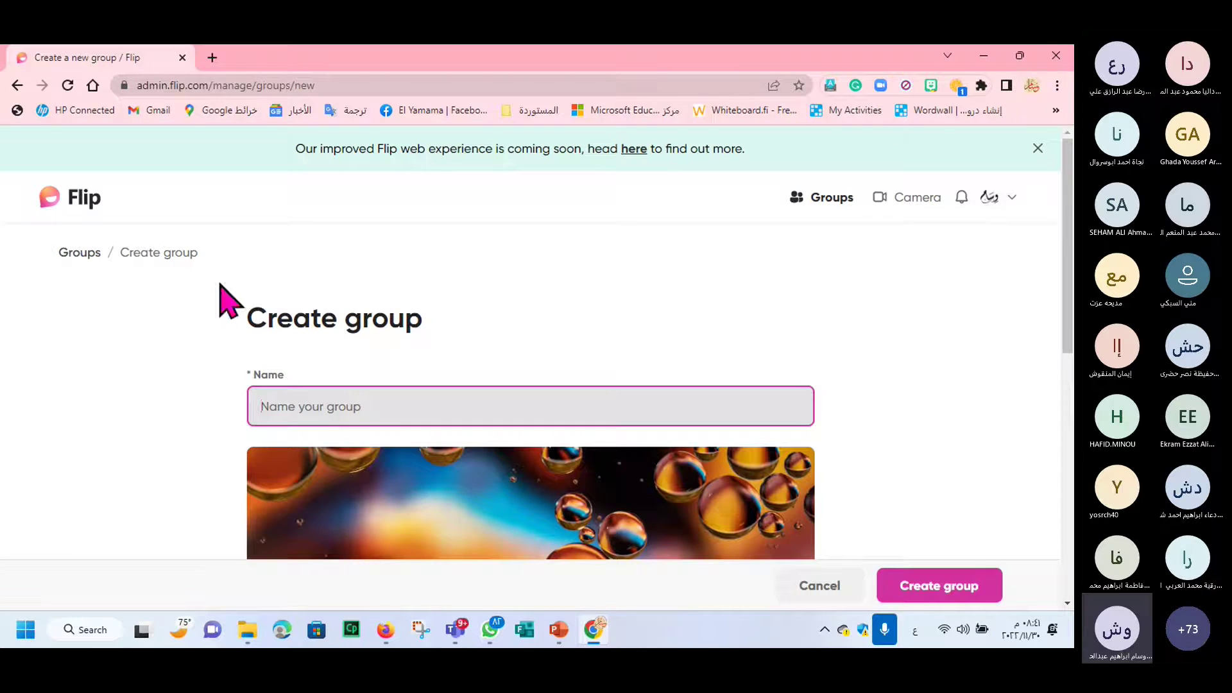
# Step: Open google.com in a new browser tab, ready to enter a search
pyautogui.click(214, 60)
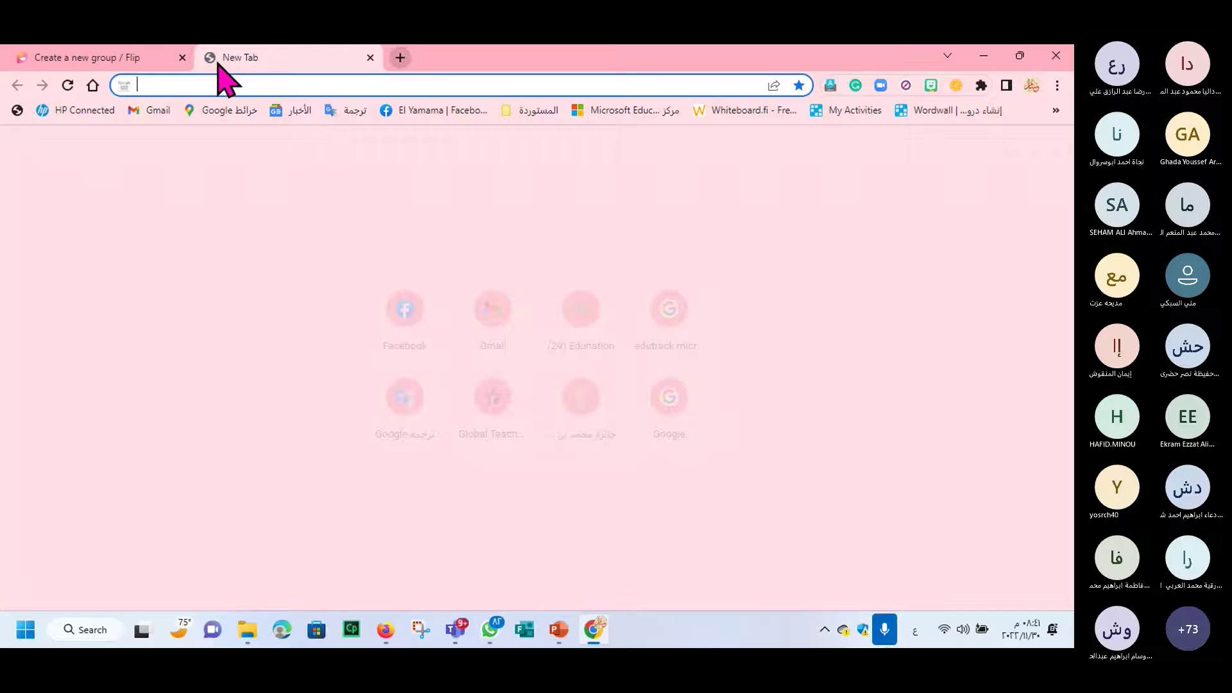
pyautogui.write('google.com')
pyautogui.press('Return')
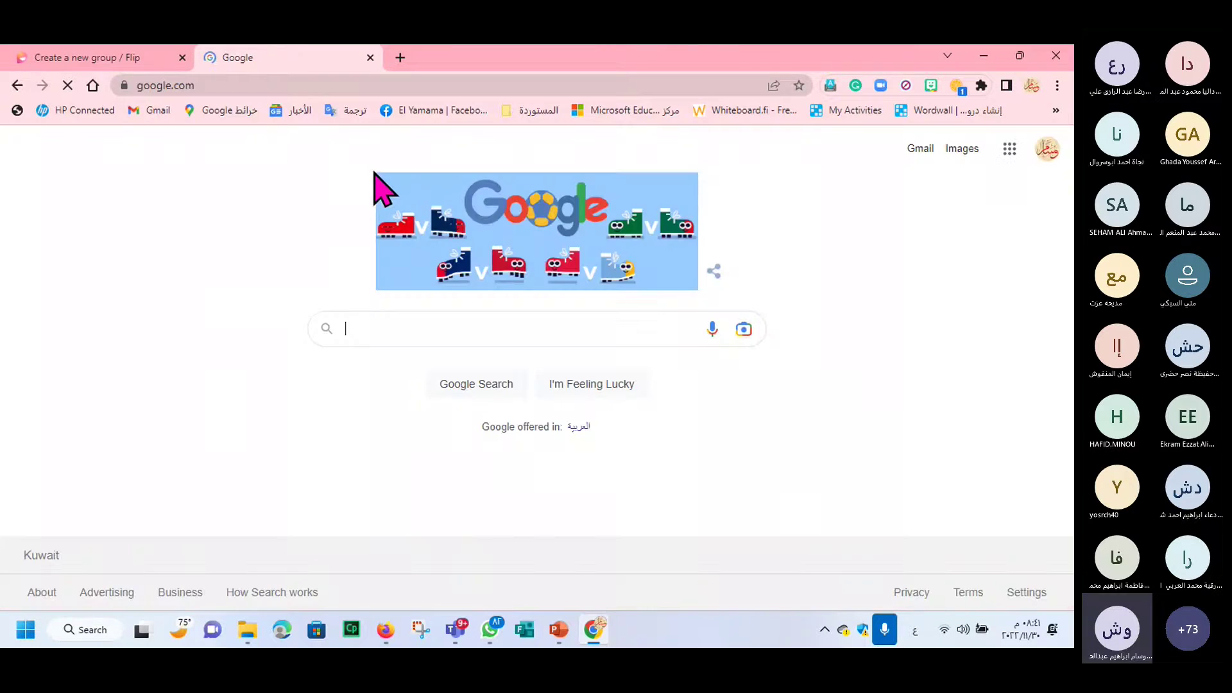
pyautogui.click(393, 329)
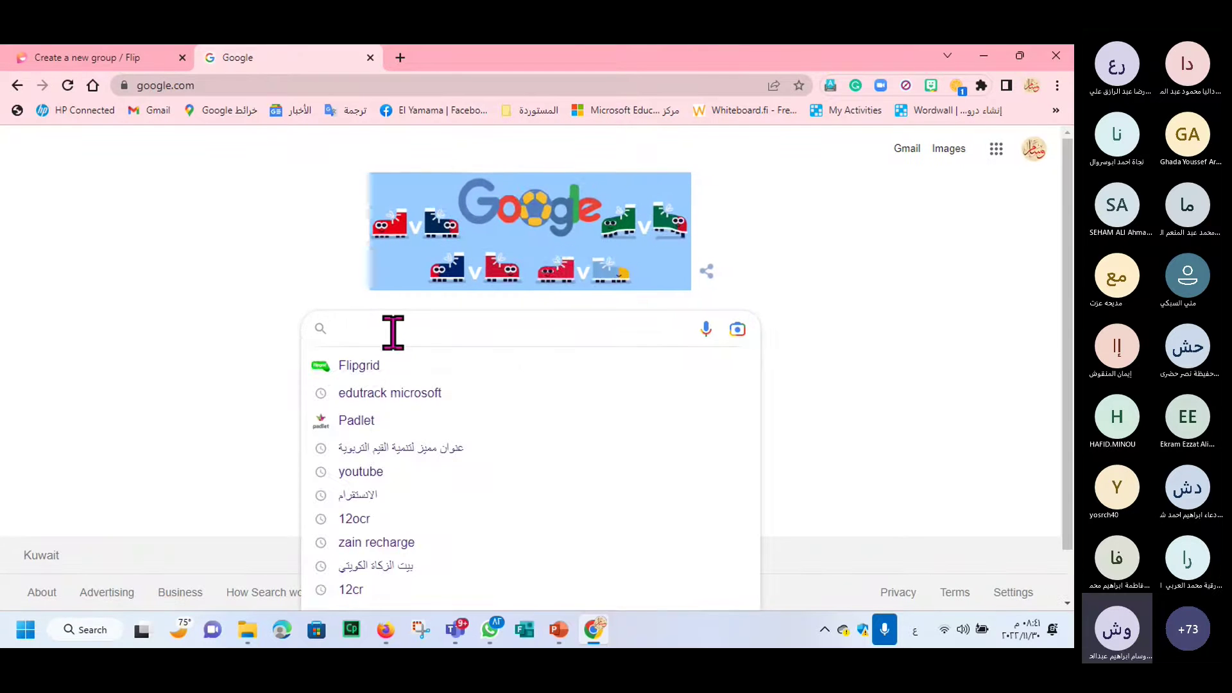
pyautogui.write('بمه')
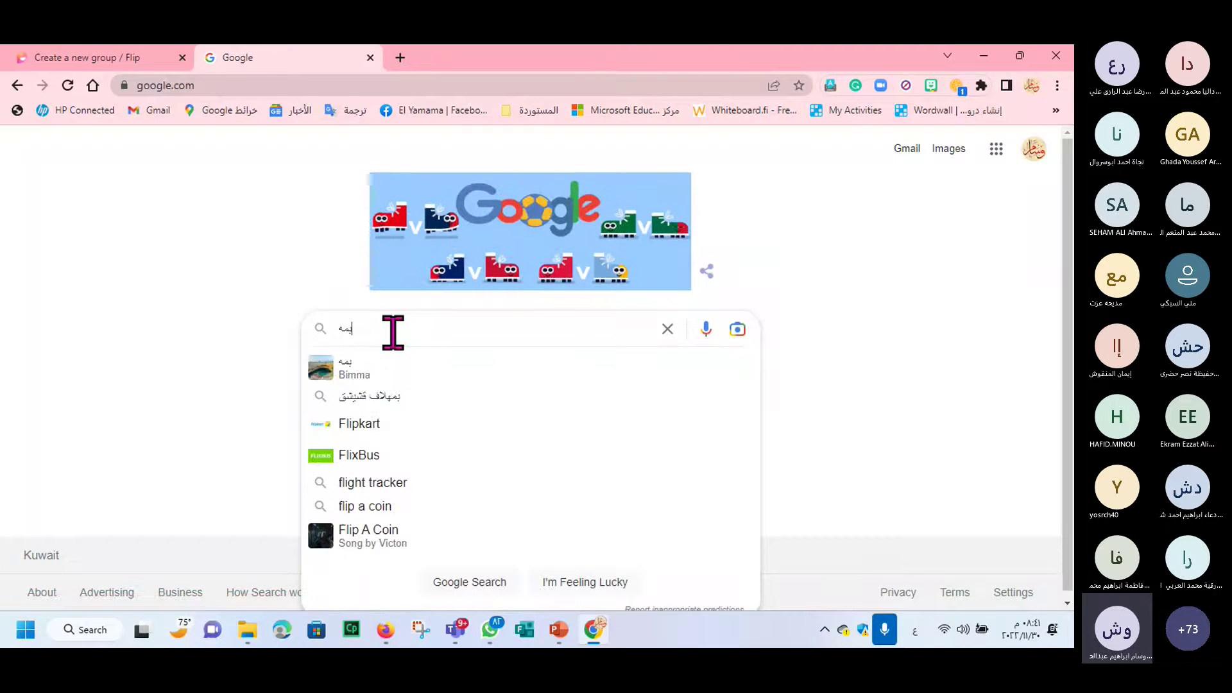
pyautogui.write('ح')
pyautogui.press('BackSpace')
pyautogui.press('BackSpace')
pyautogui.press('BackSpace')
pyautogui.press('BackSpace')
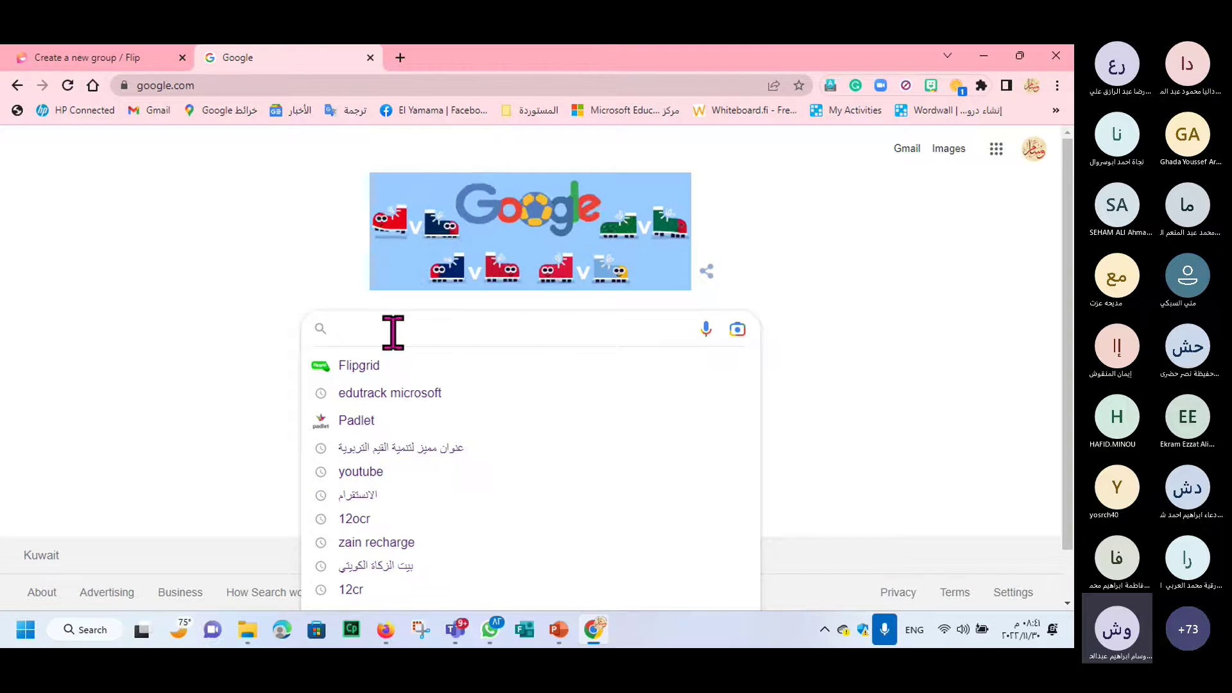
# Step: Search Google for Flipgrid with the keyboard language set to English
pyautogui.hotkey('alt', 'shift')
pyautogui.write('flip')
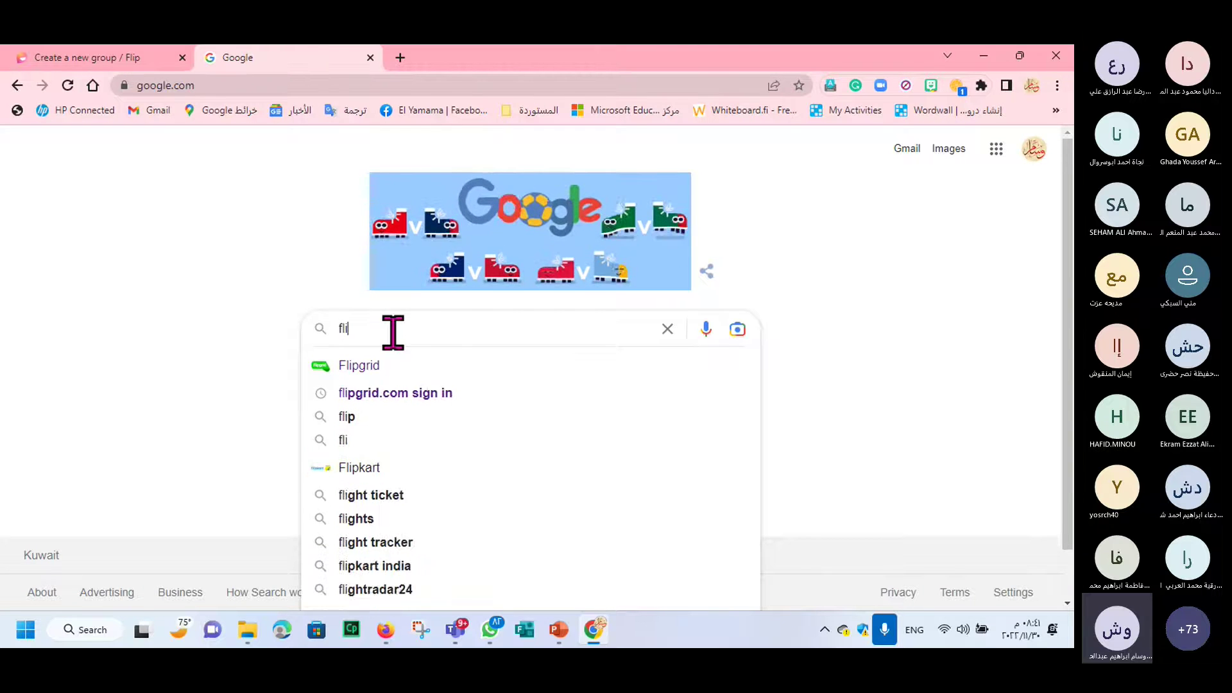
pyautogui.click(366, 367)
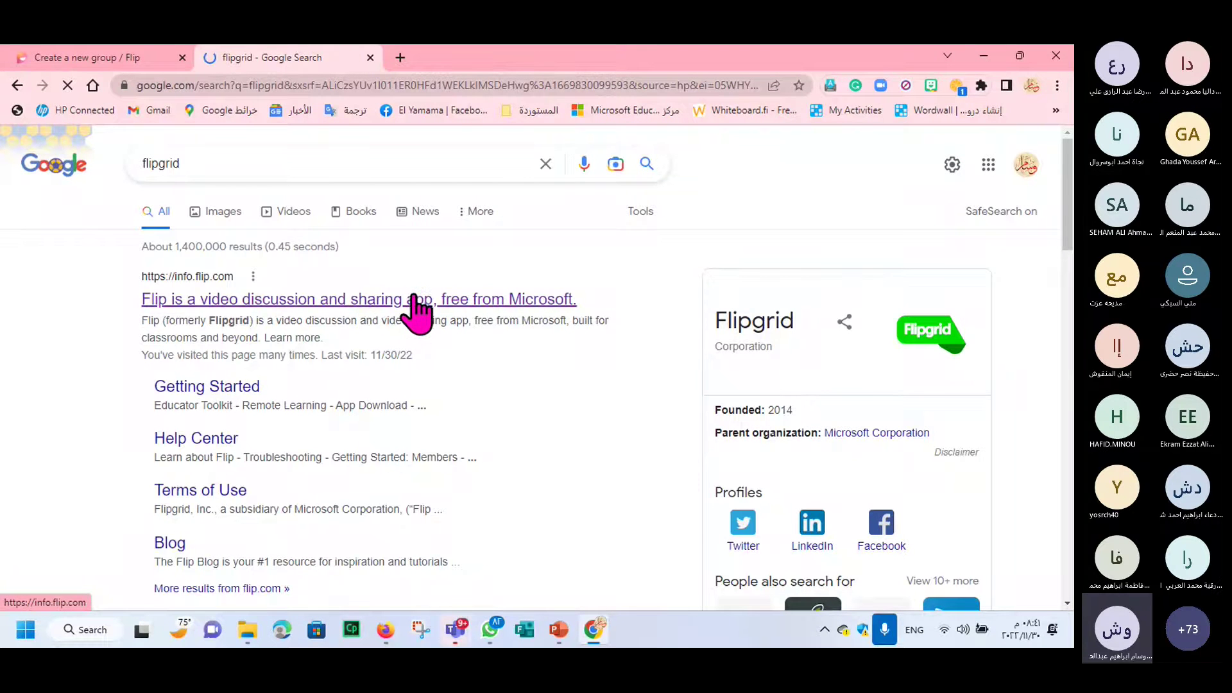
# Step: Open the info.flip.com website from the search results and enter the account's Groups page
pyautogui.click(345, 297)
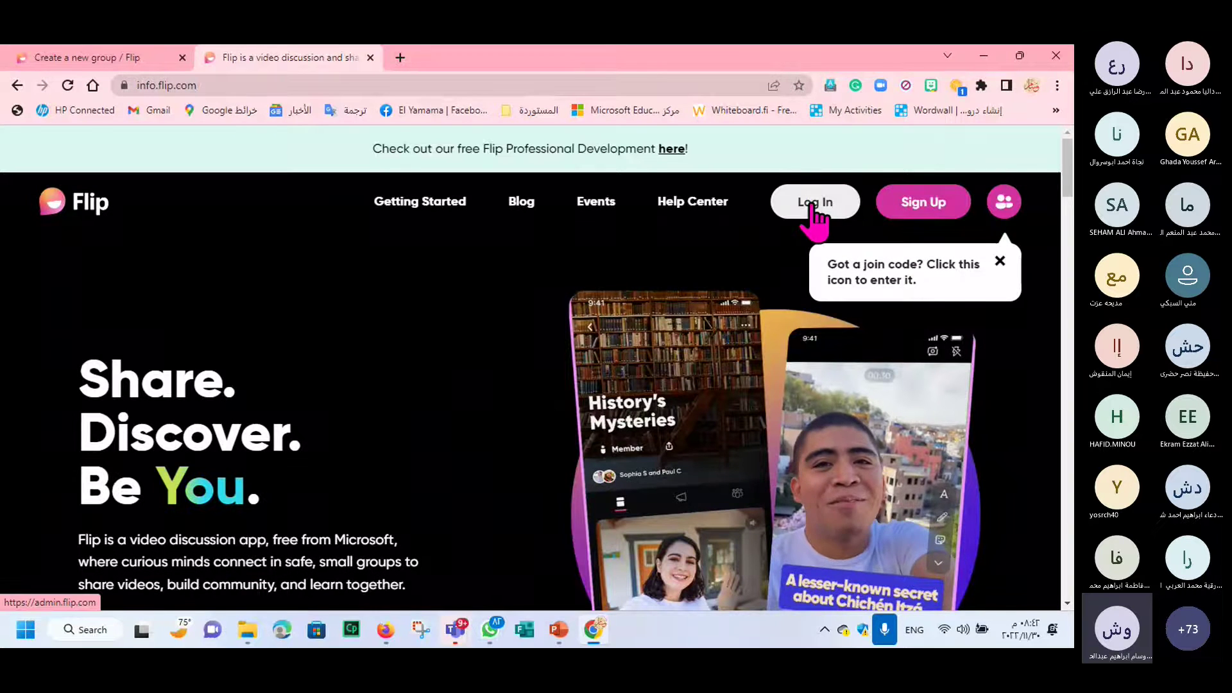
pyautogui.click(920, 203)
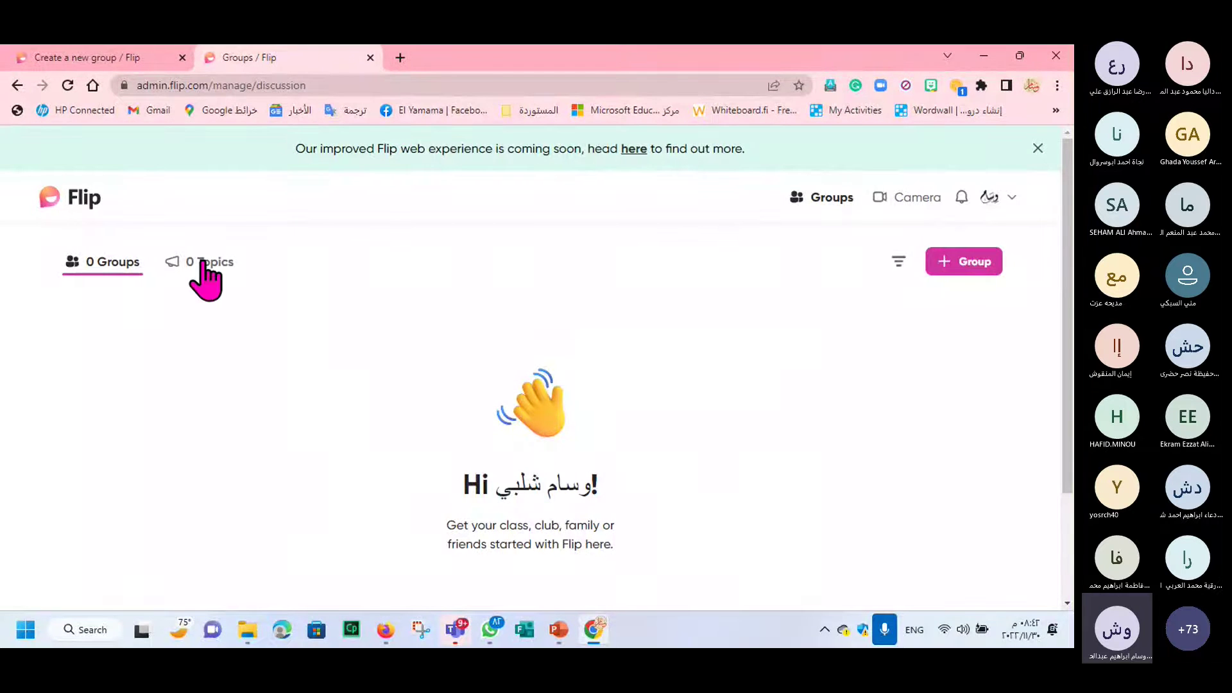
# Step: Return to the Create group form that is open in the other browser tab
pyautogui.click(138, 59)
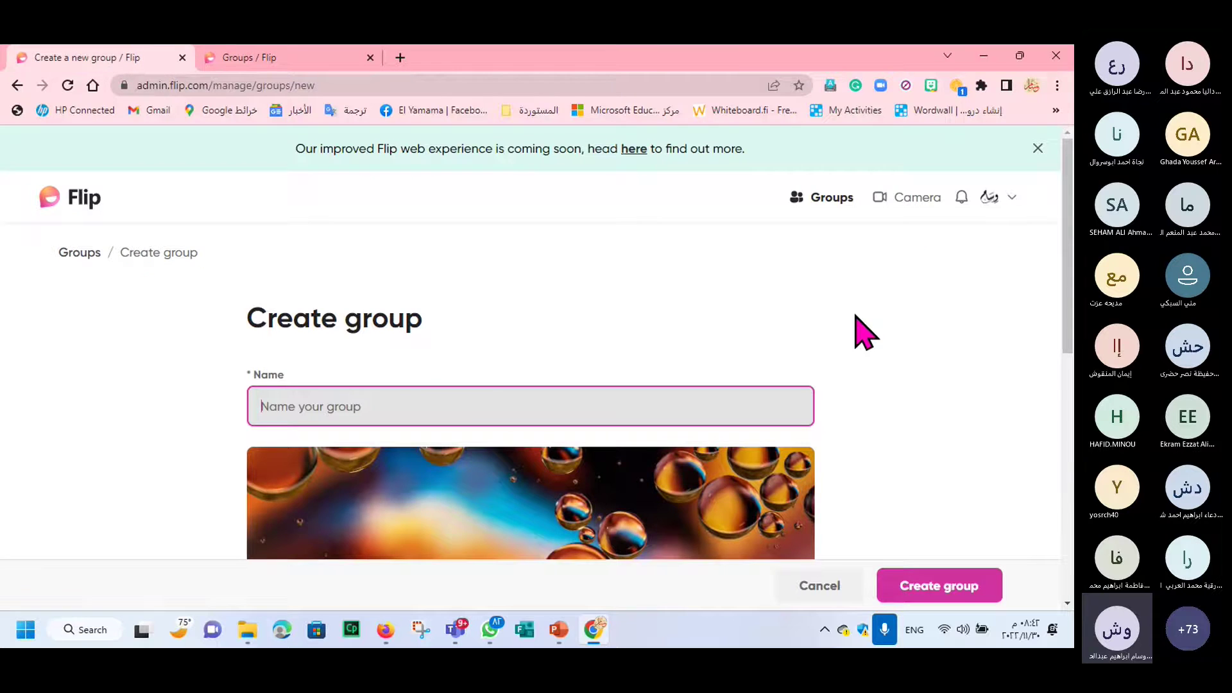
pyautogui.scroll(-3, 863, 330)
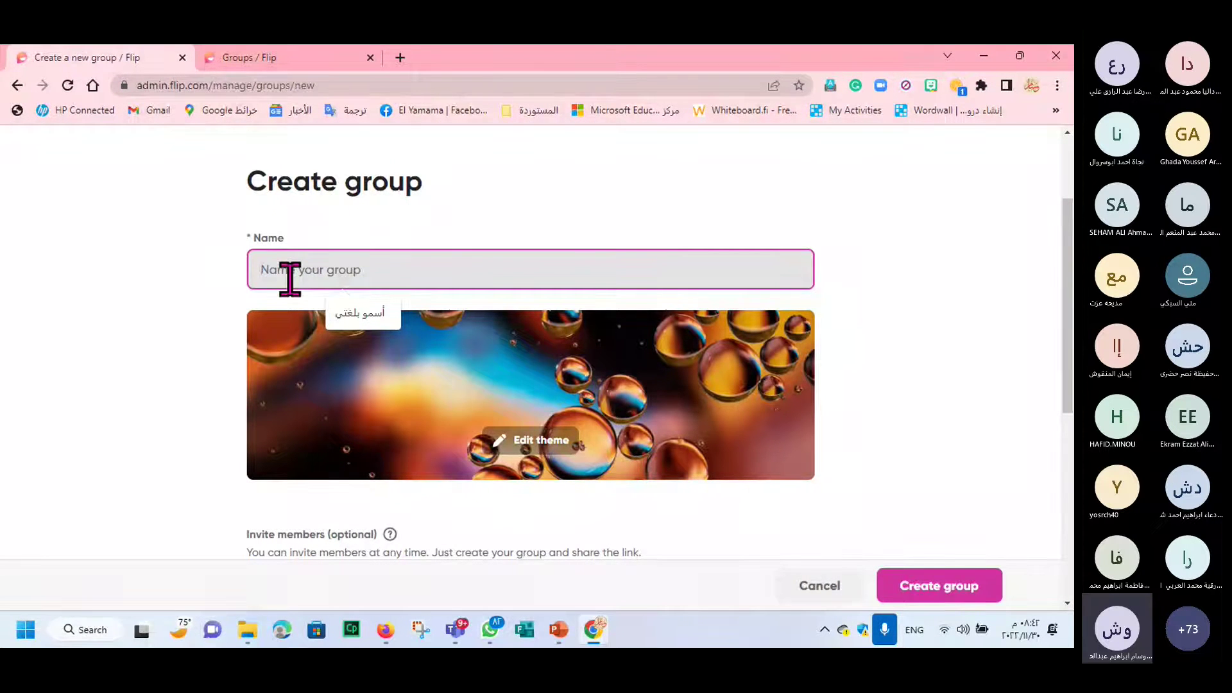
pyautogui.write('Hs')
pyautogui.press('BackSpace')
pyautogui.press('BackSpace')
pyautogui.press('BackSpace')
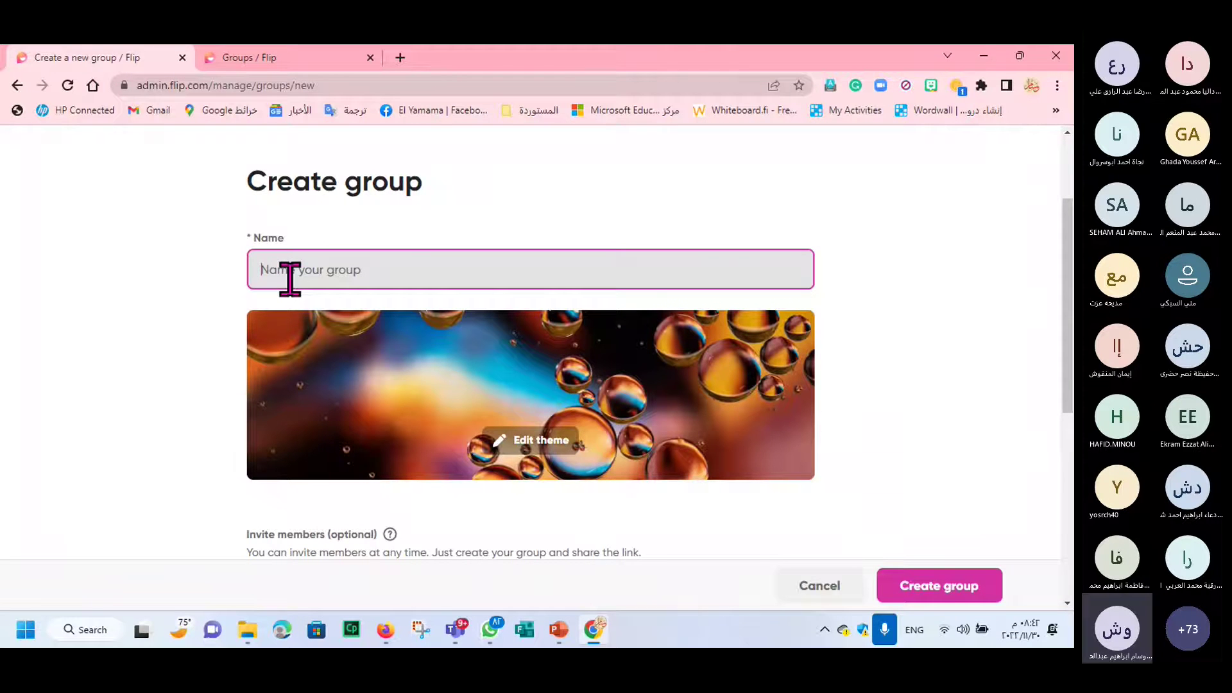
pyautogui.write('hgd,')
pyautogui.press('BackSpace')
pyautogui.press('BackSpace')
pyautogui.press('BackSpace')
pyautogui.press('BackSpace')
pyautogui.write('اih')
pyautogui.press('BackSpace')
pyautogui.press('BackSpace')
pyautogui.press('BackSpace')
# Step: Name the new group "مهارات القرن 21" using the Arabic keyboard language
pyautogui.hotkey('alt', 'shift')
pyautogui.write('مهارات')
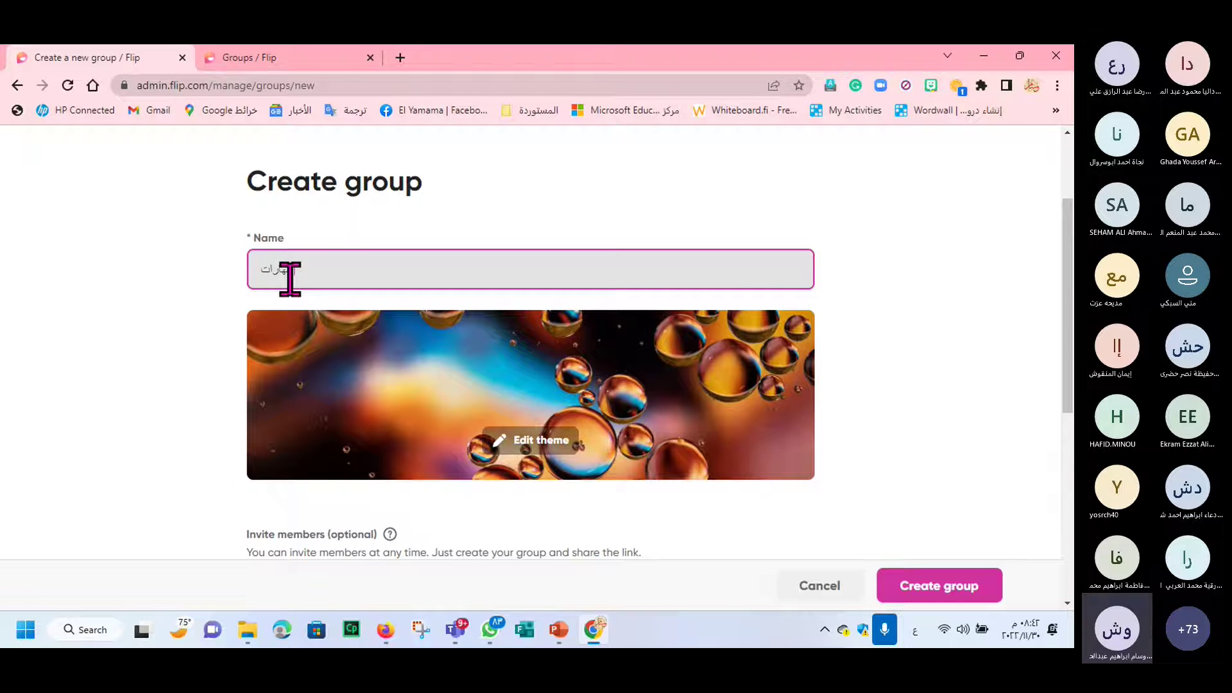
pyautogui.write(' القرن 21')
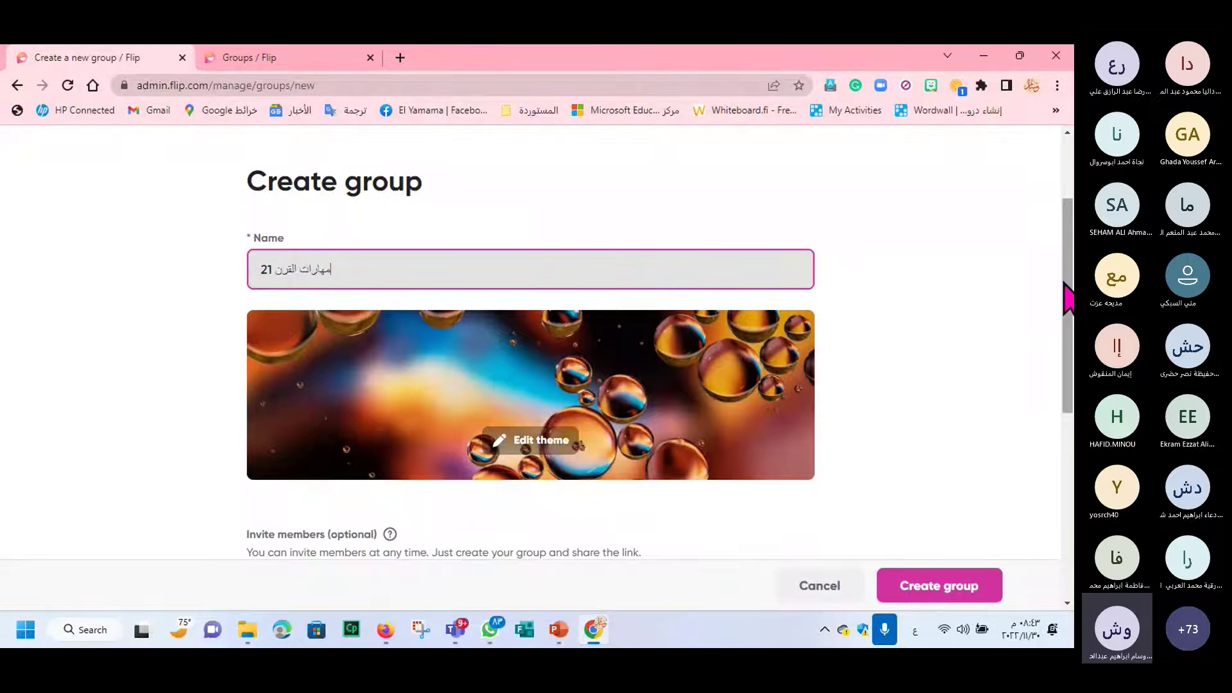
# Step: Open the group's theme editor and browse the Art, Nature, People and Textures image categories
pyautogui.moveTo(1068, 298); pyautogui.dragTo(1066, 321)
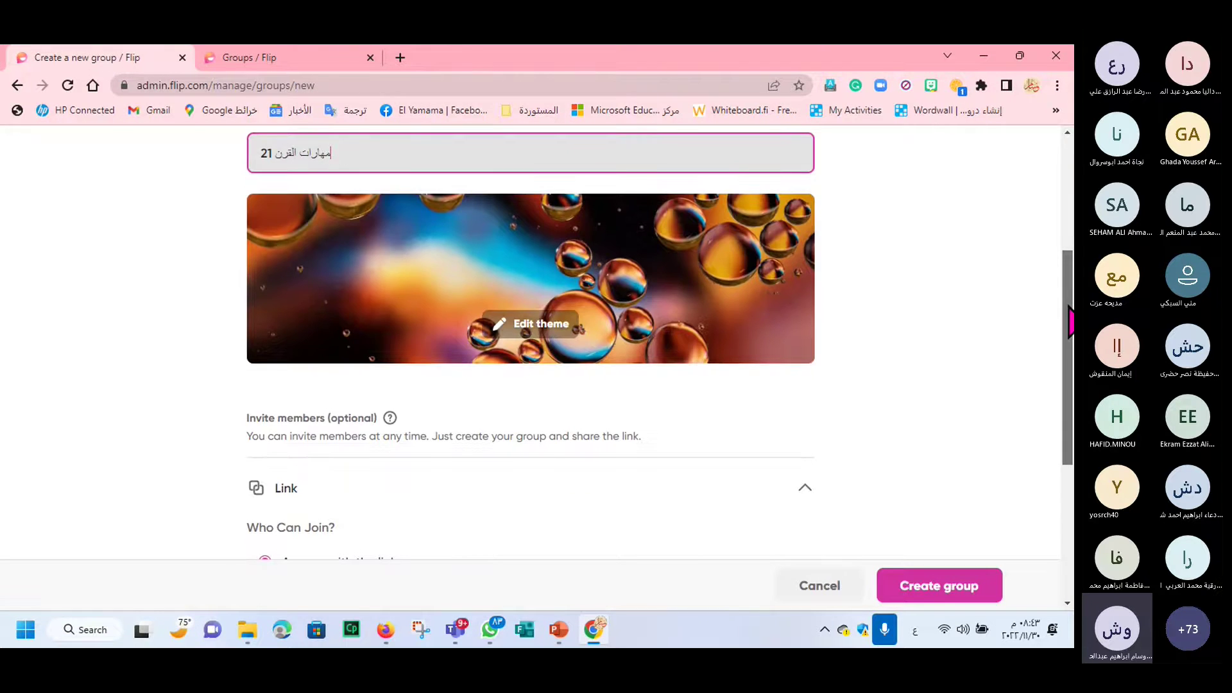
pyautogui.scroll(3, 531, 379)
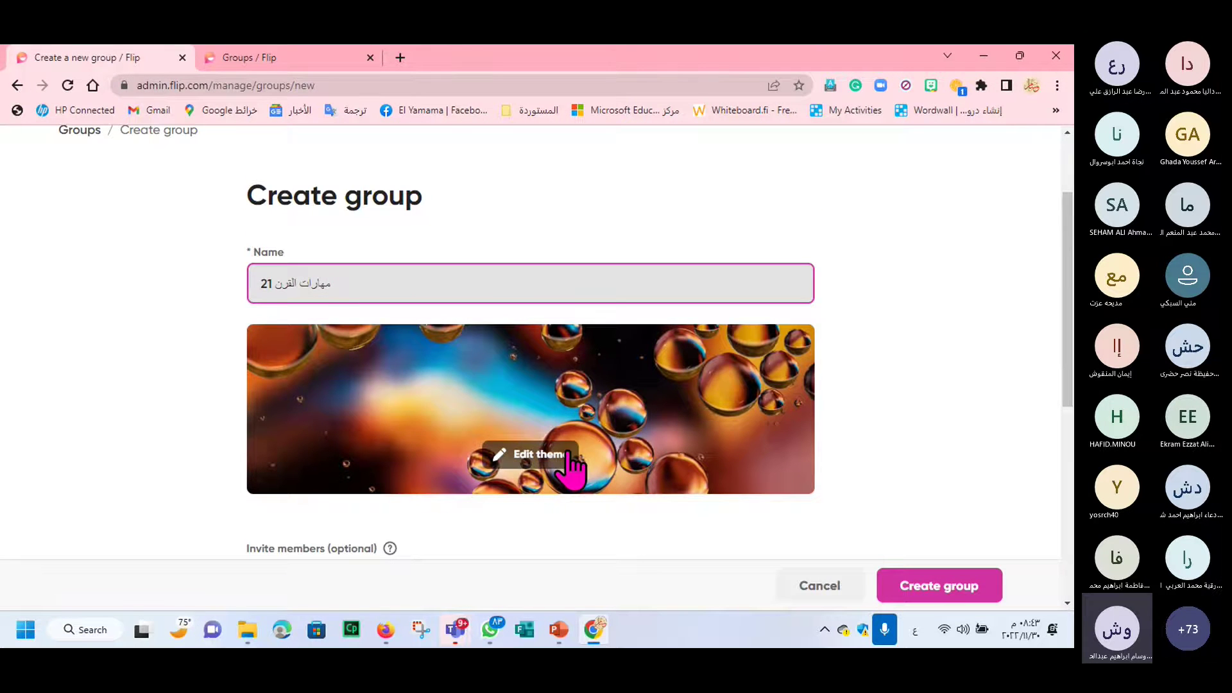
pyautogui.click(532, 455)
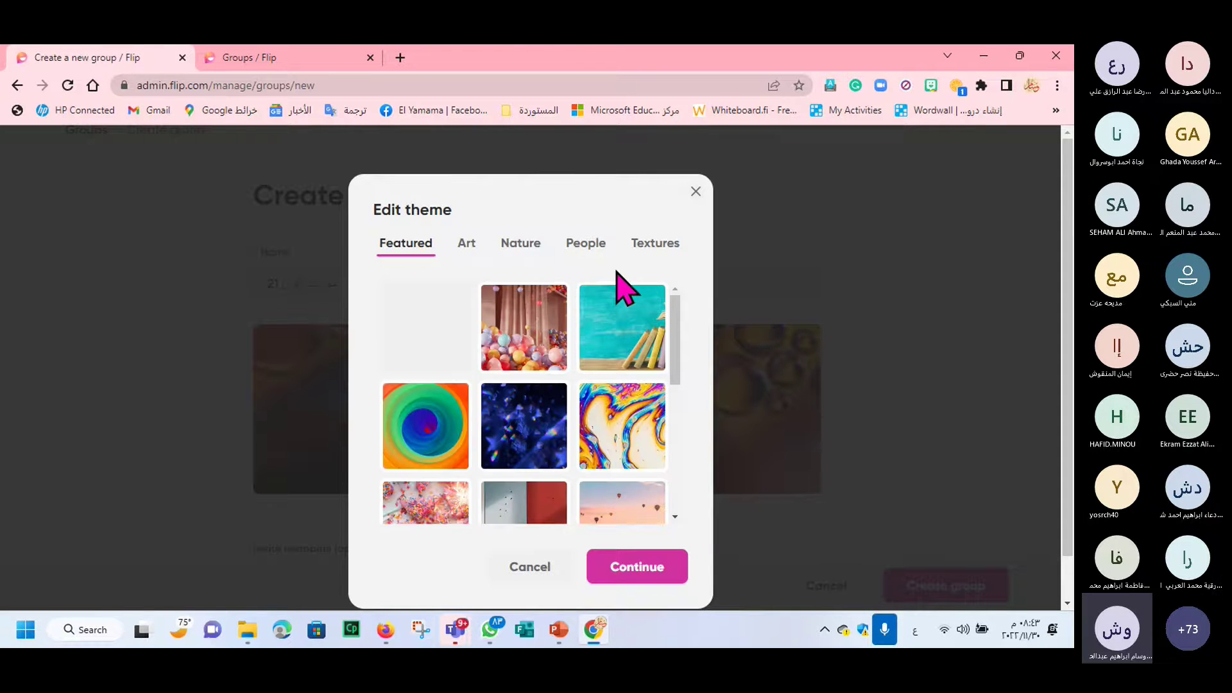
pyautogui.click(468, 247)
pyautogui.click(534, 260)
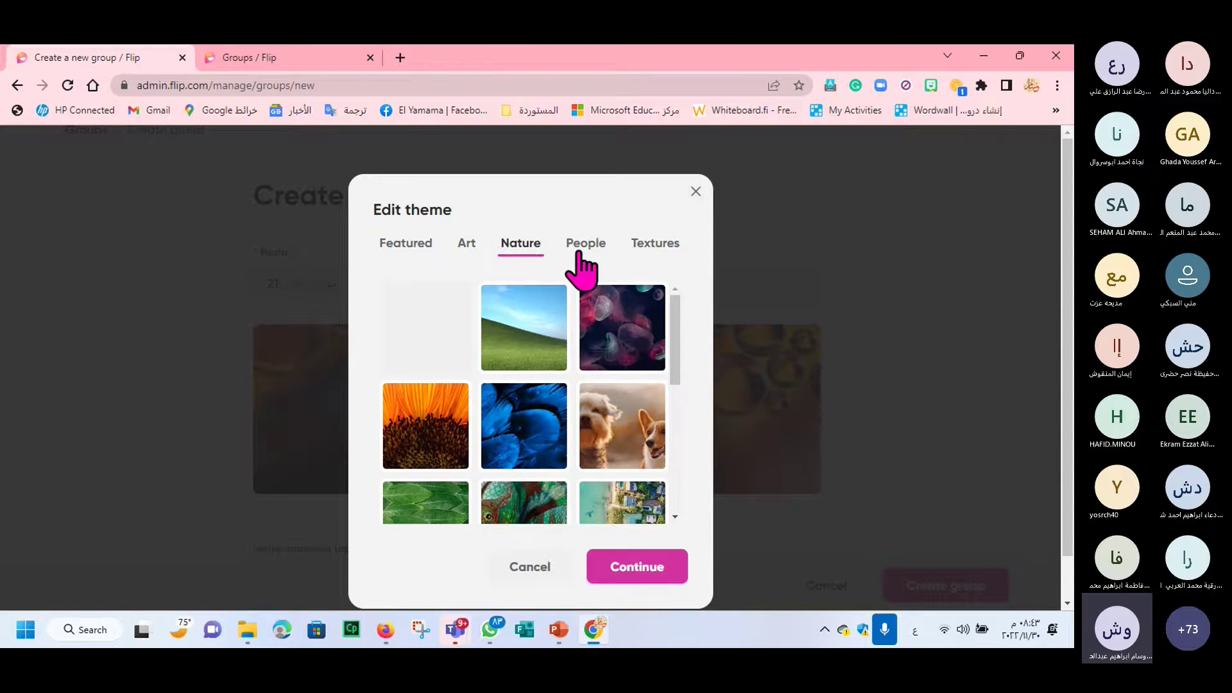
pyautogui.click(581, 257)
pyautogui.click(642, 250)
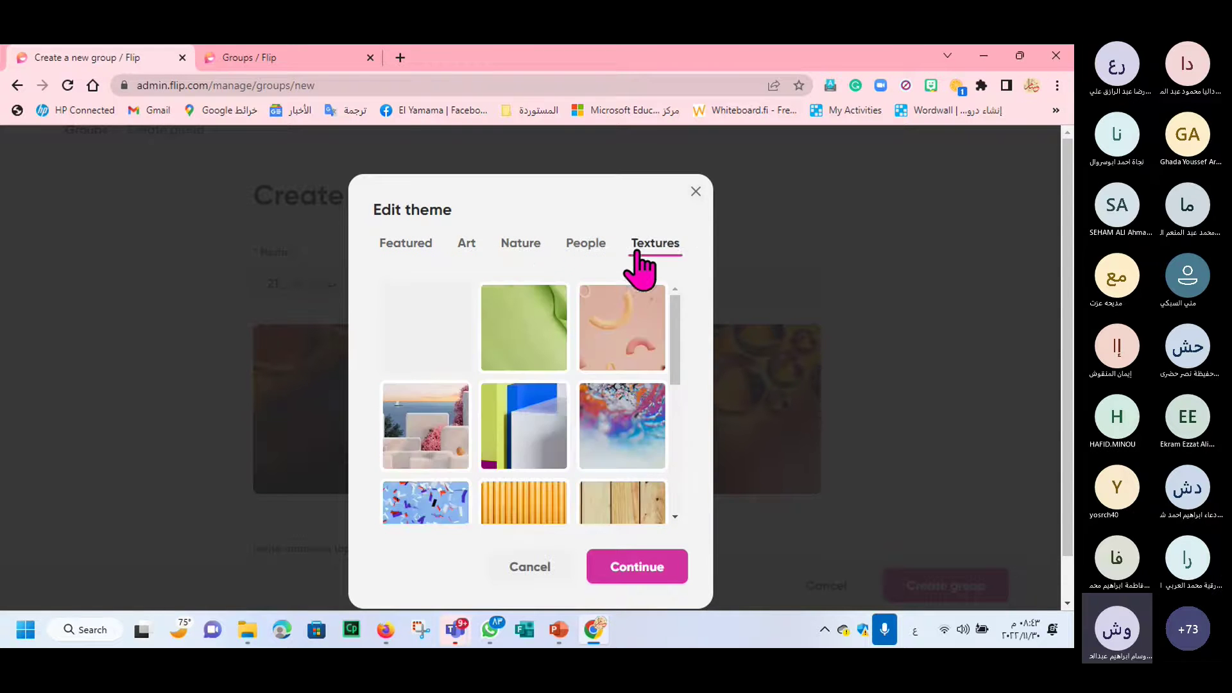
pyautogui.click(469, 254)
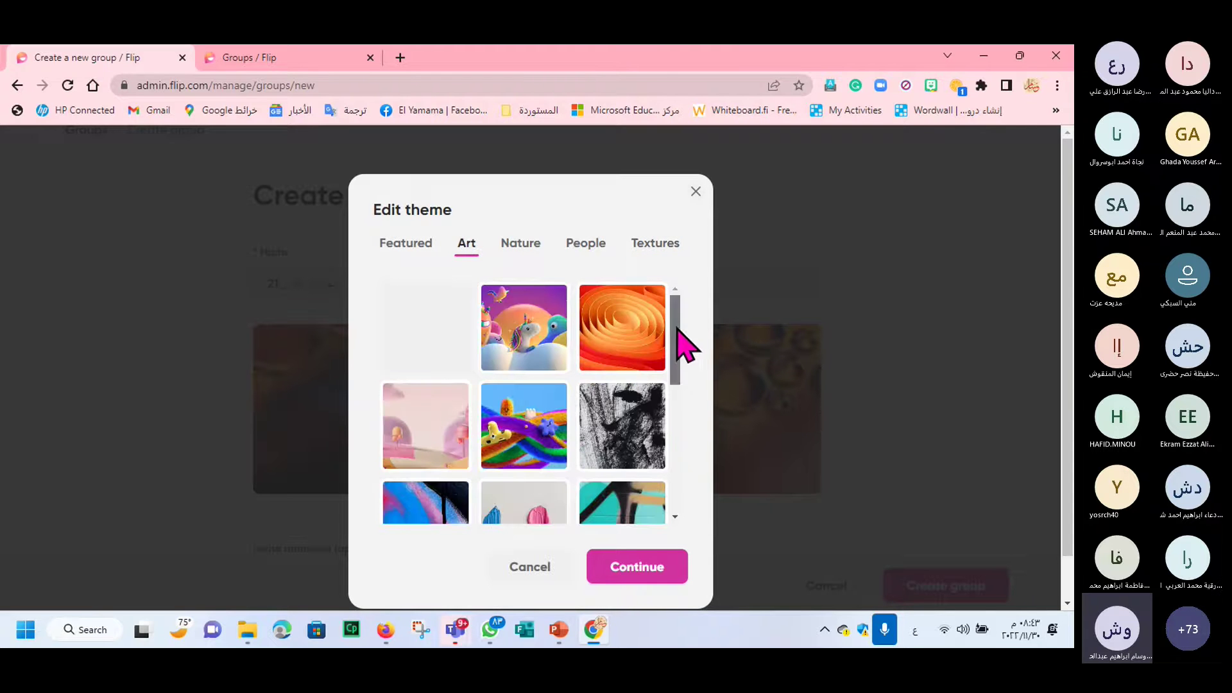
pyautogui.moveTo(672, 324); pyautogui.dragTo(663, 295)
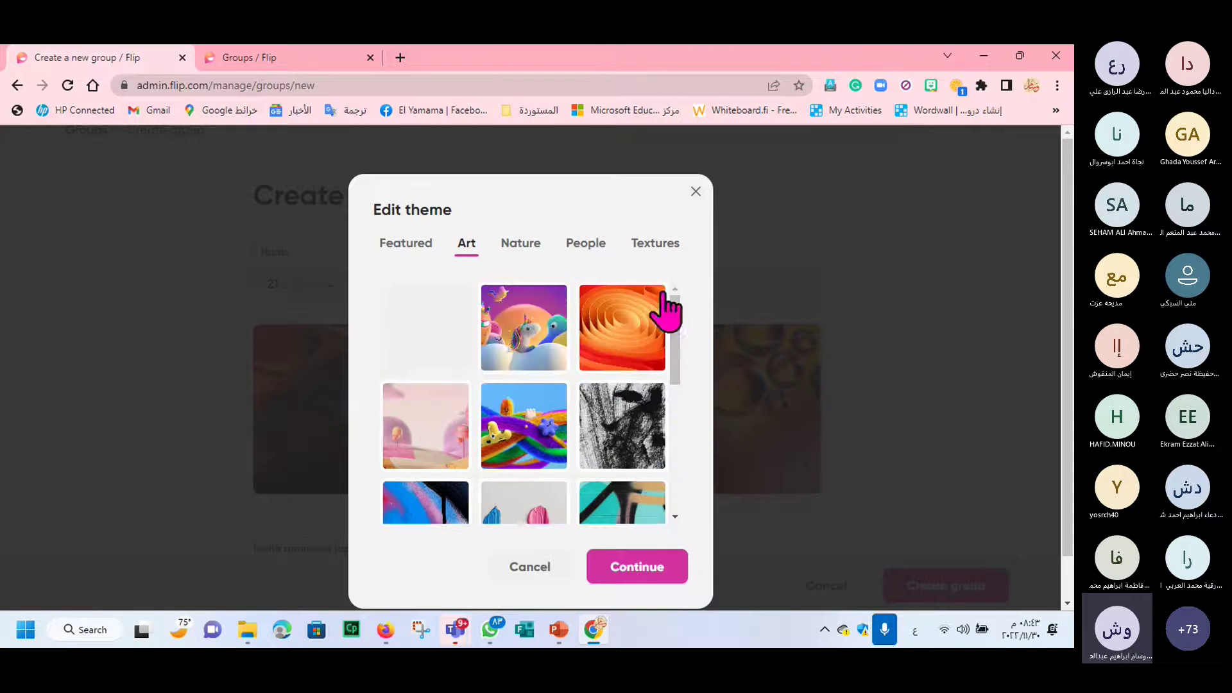
pyautogui.click(515, 252)
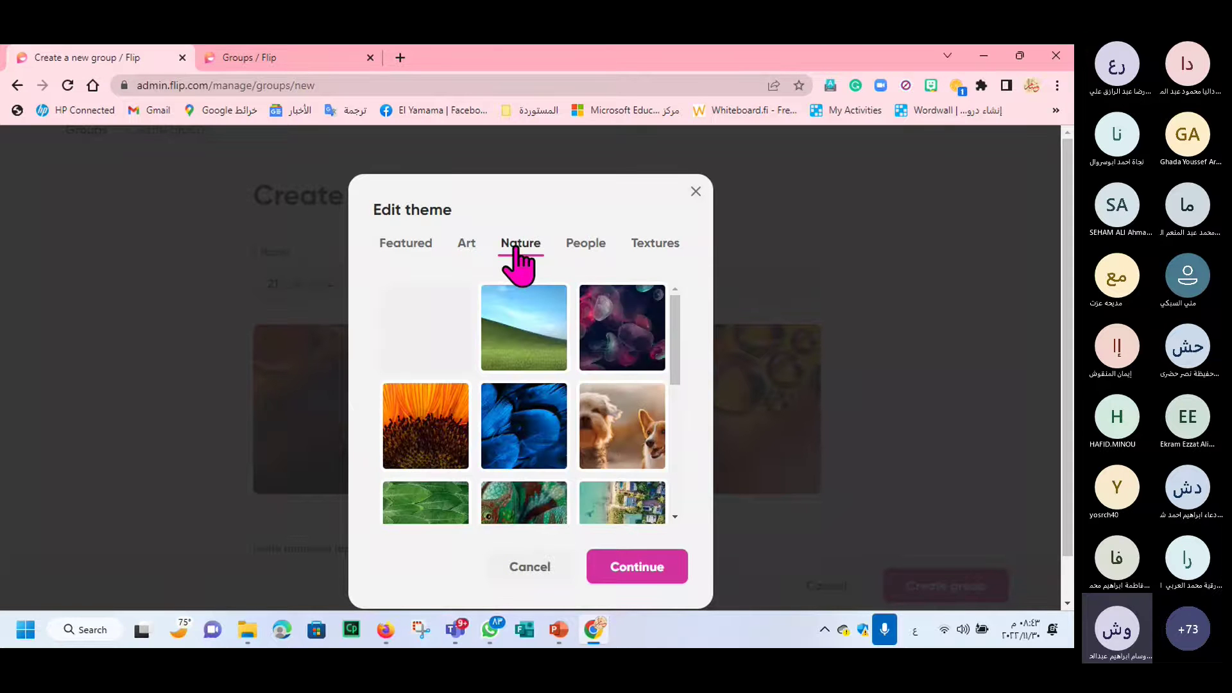
pyautogui.click(584, 253)
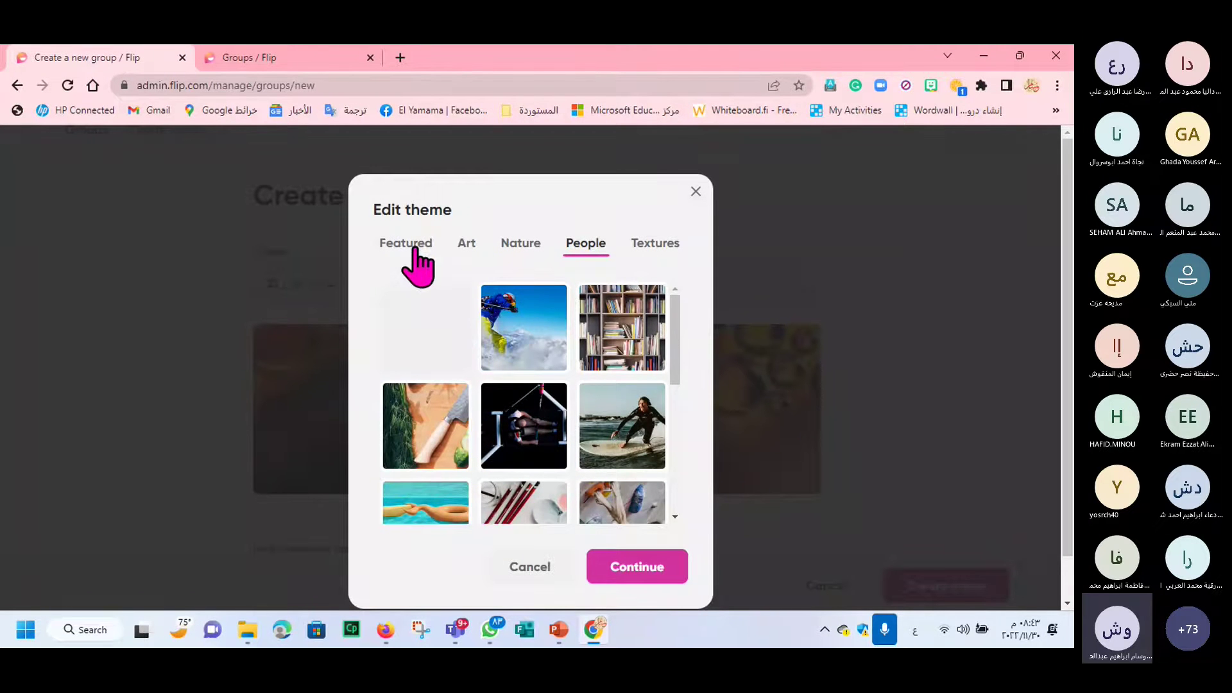
# Step: Set the group's theme to the Featured image of books against a turquoise background
pyautogui.click(410, 247)
pyautogui.click(624, 339)
pyautogui.click(645, 564)
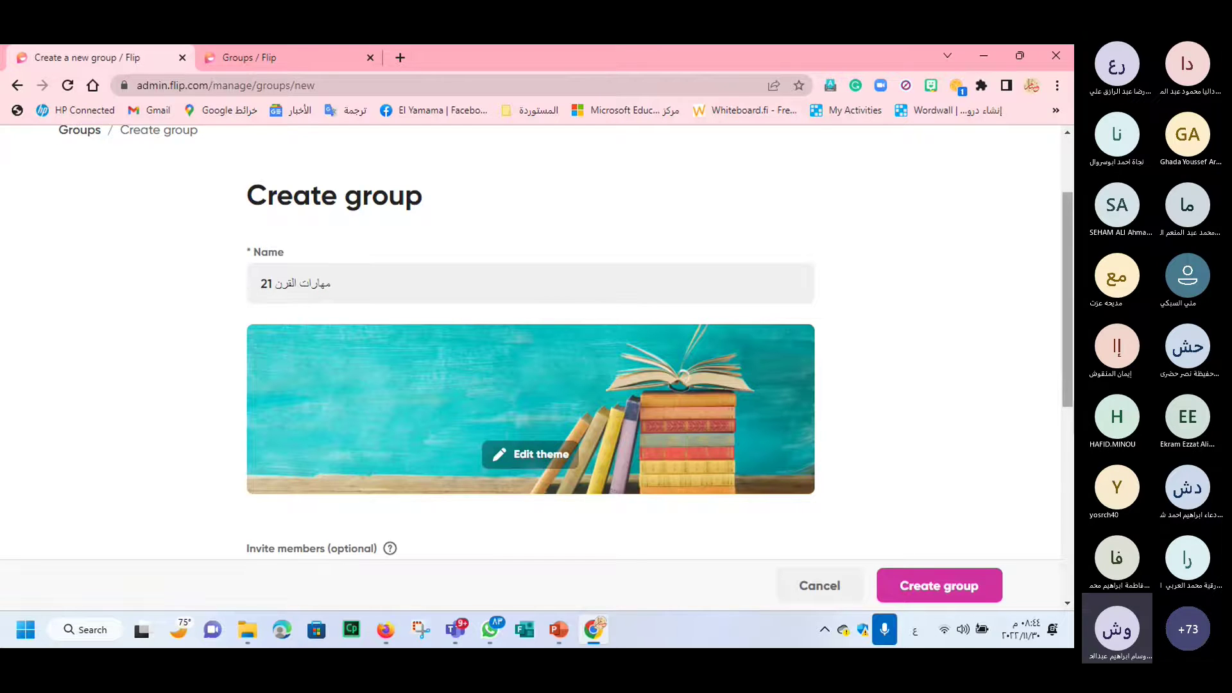
# Step: Expand the Email invitation option for the group's members and begin a domain entry with "@"
pyautogui.scroll(-1, 532, 340)
pyautogui.scroll(-3, 532, 340)
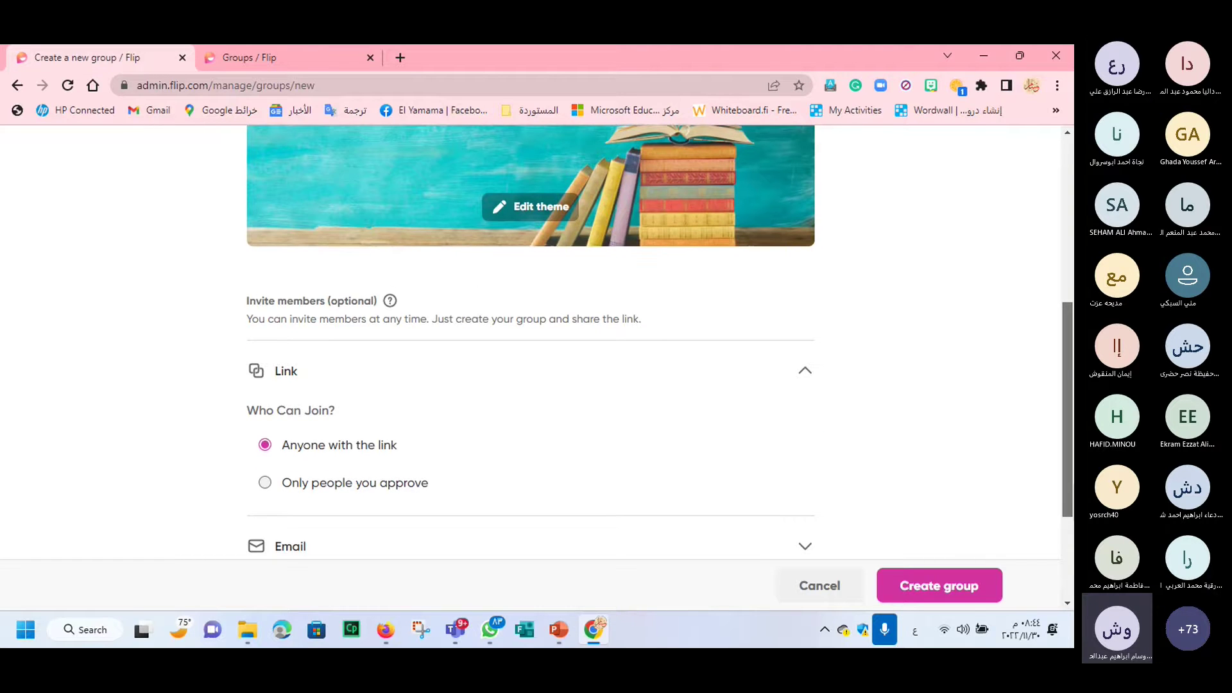
pyautogui.scroll(2, 1070, 460)
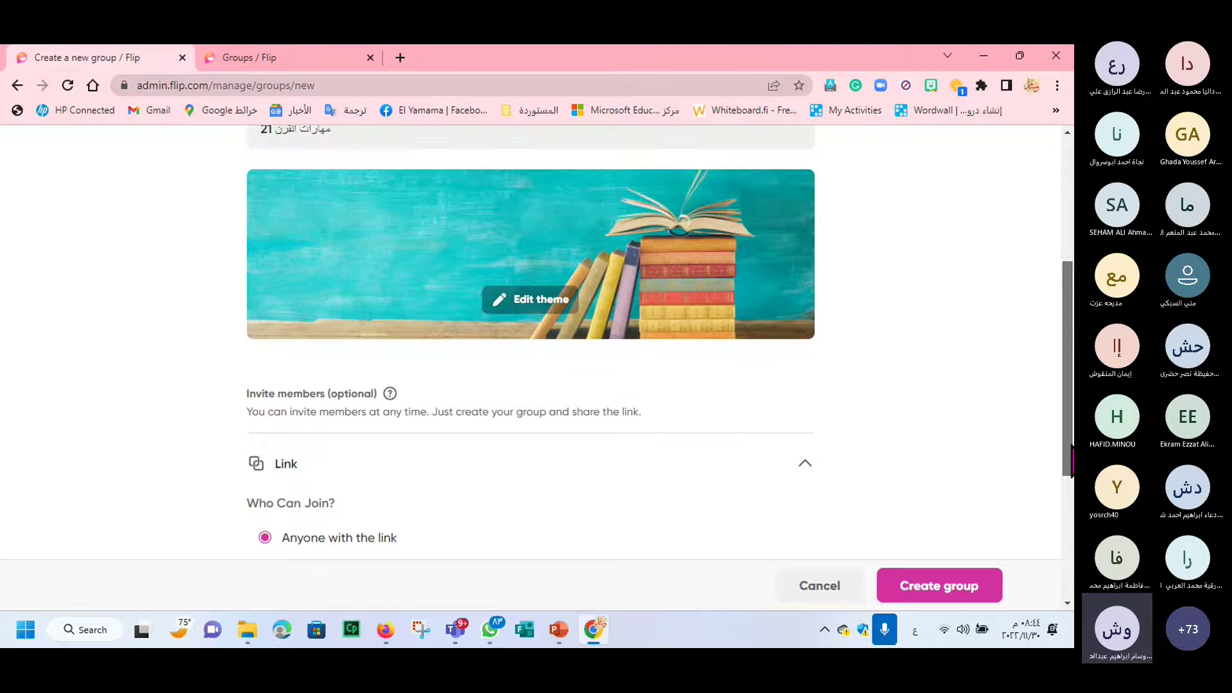
pyautogui.scroll(-3, 1070, 449)
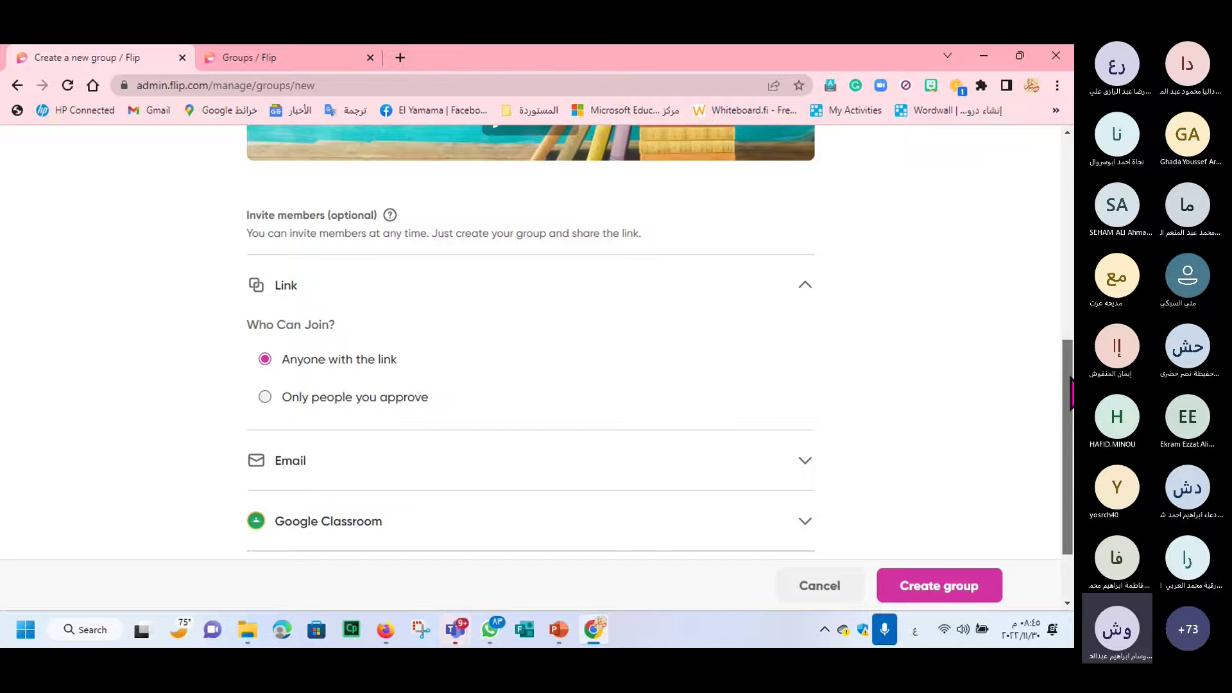
pyautogui.scroll(-2, 1070, 452)
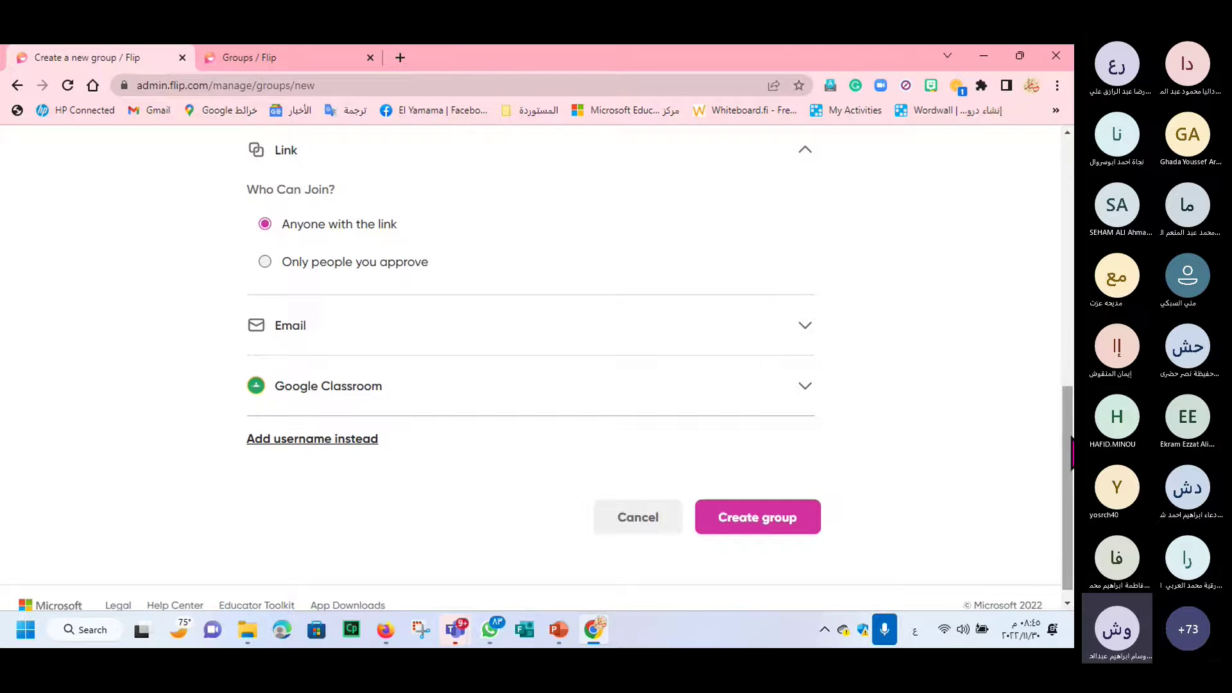
pyautogui.click(311, 331)
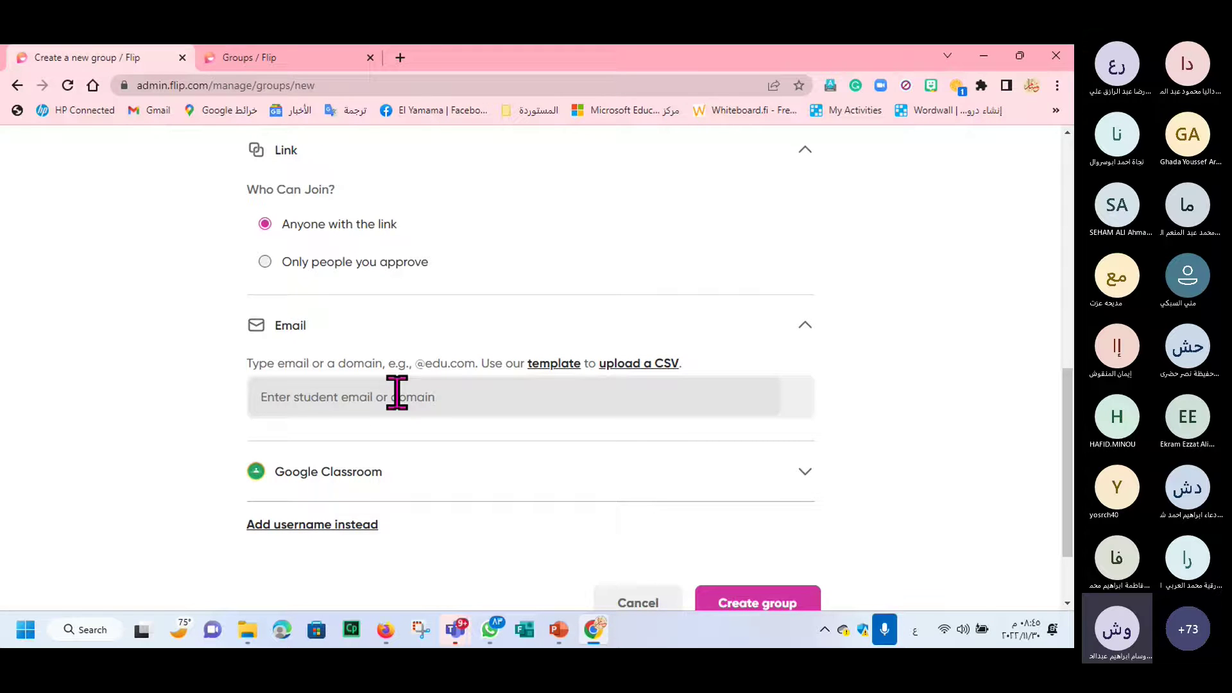
pyautogui.click(310, 409)
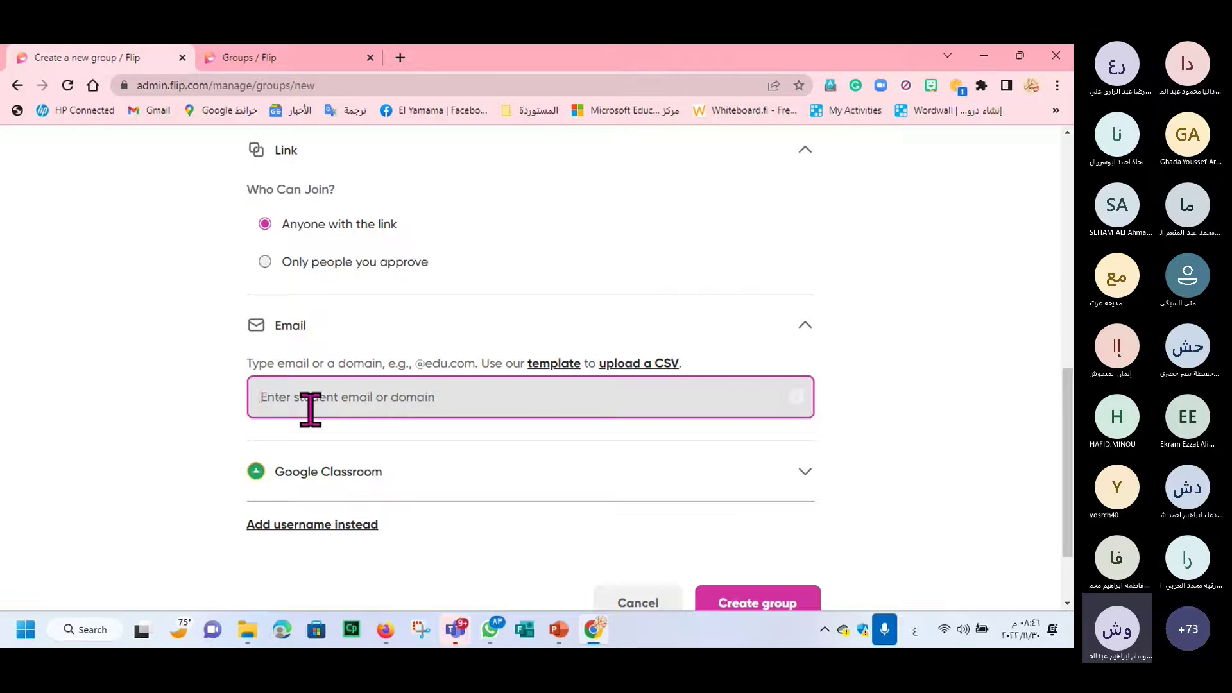
pyautogui.write('@')
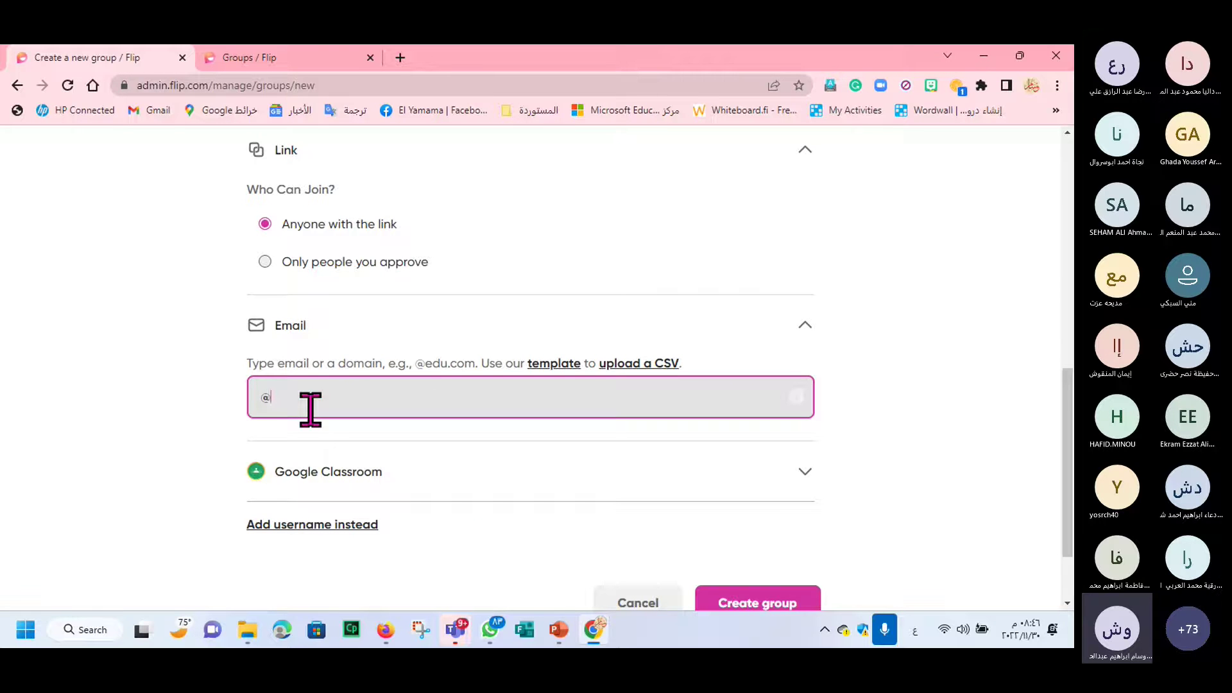
pyautogui.write('اخفةشهمزؤخة')
pyautogui.press('BackSpace')
pyautogui.press('BackSpace')
pyautogui.press('BackSpace')
pyautogui.press('BackSpace')
pyautogui.press('BackSpace')
pyautogui.press('BackSpace')
pyautogui.press('BackSpace')
pyautogui.press('BackSpace')
pyautogui.press('BackSpace')
pyautogui.press('BackSpace')
pyautogui.hotkey('alt', 'shift')
pyautogui.write('hotmail.com')
pyautogui.press('Return')
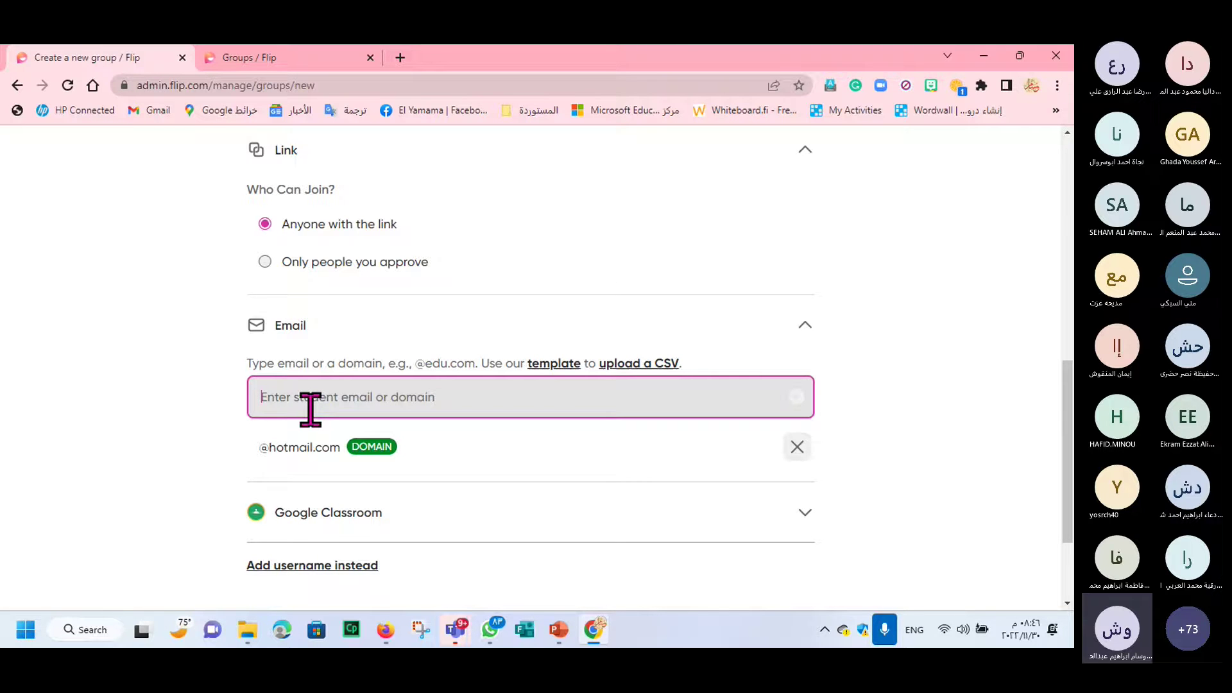
pyautogui.write('@')
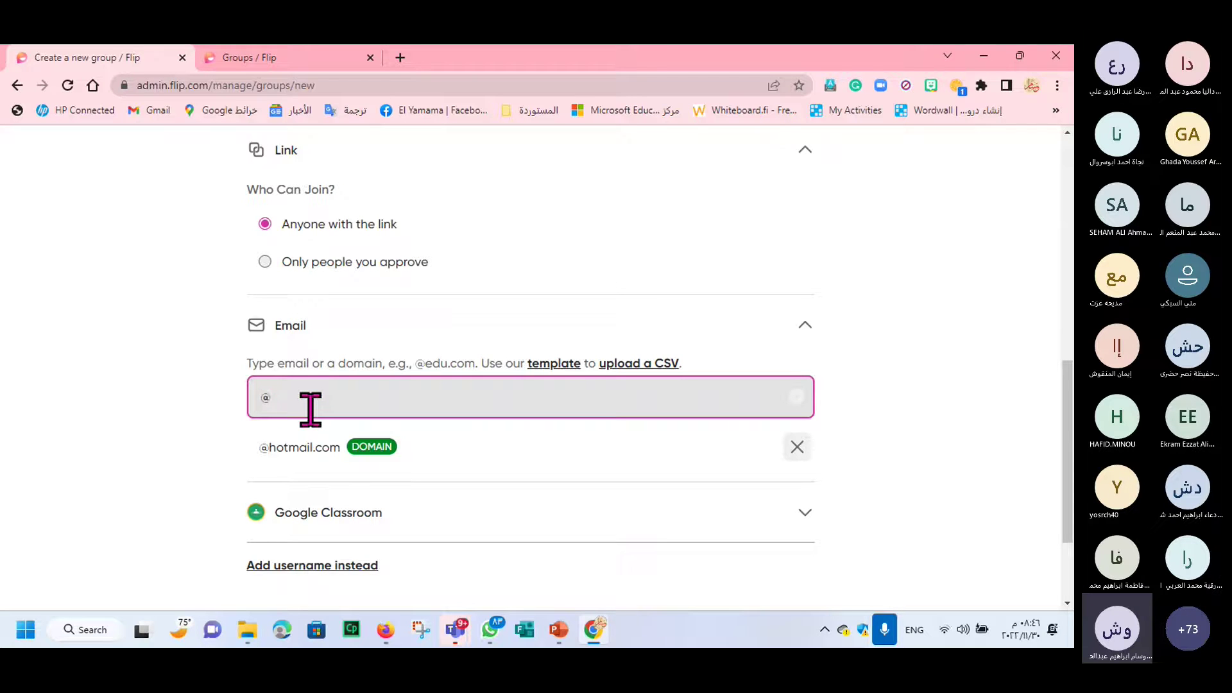
pyautogui.write('gmail.com')
pyautogui.press('Return')
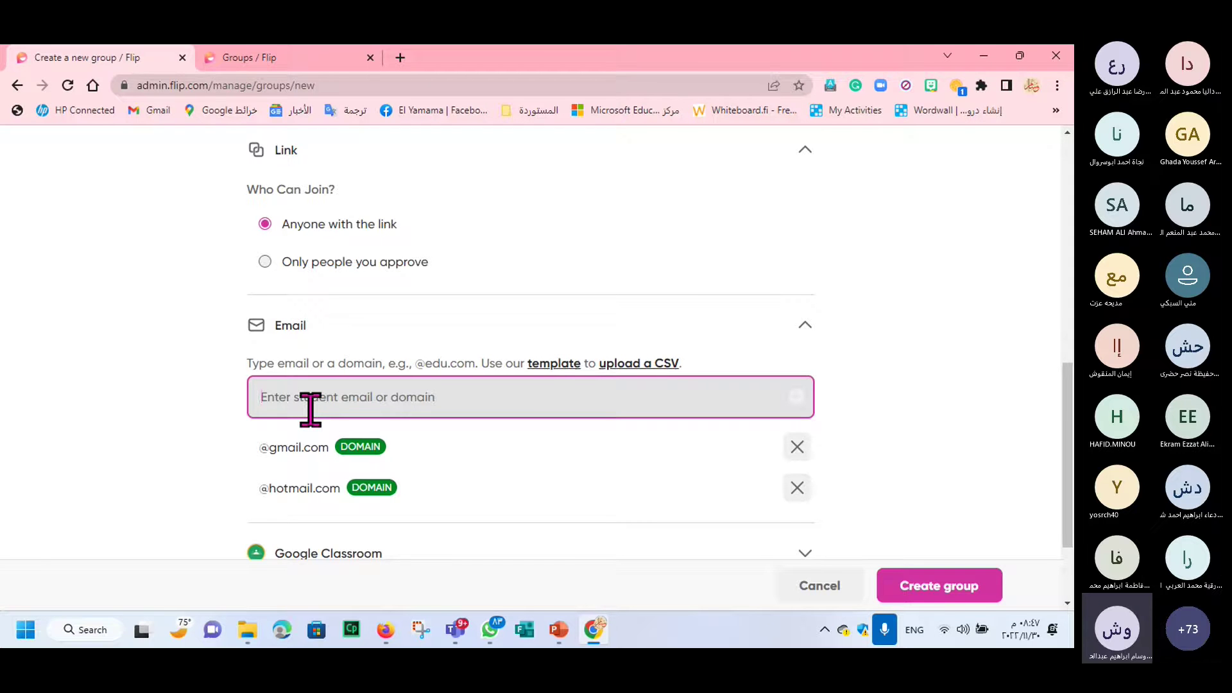
pyautogui.write('@')
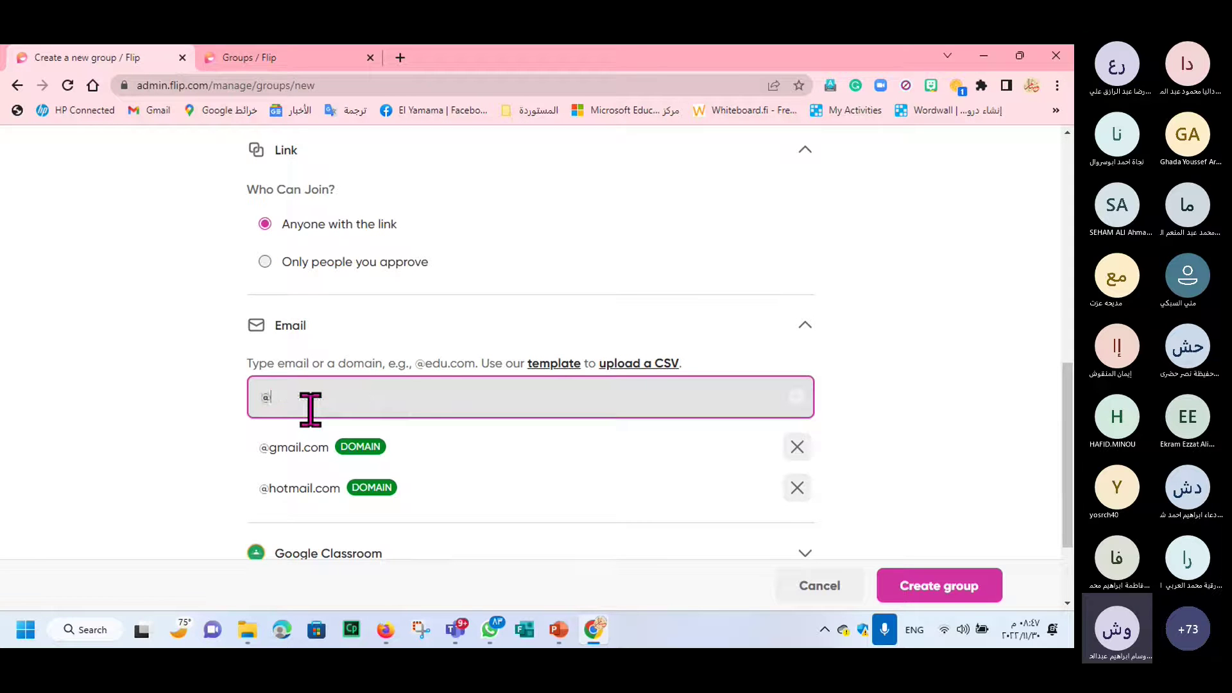
pyautogui.write('outloo')
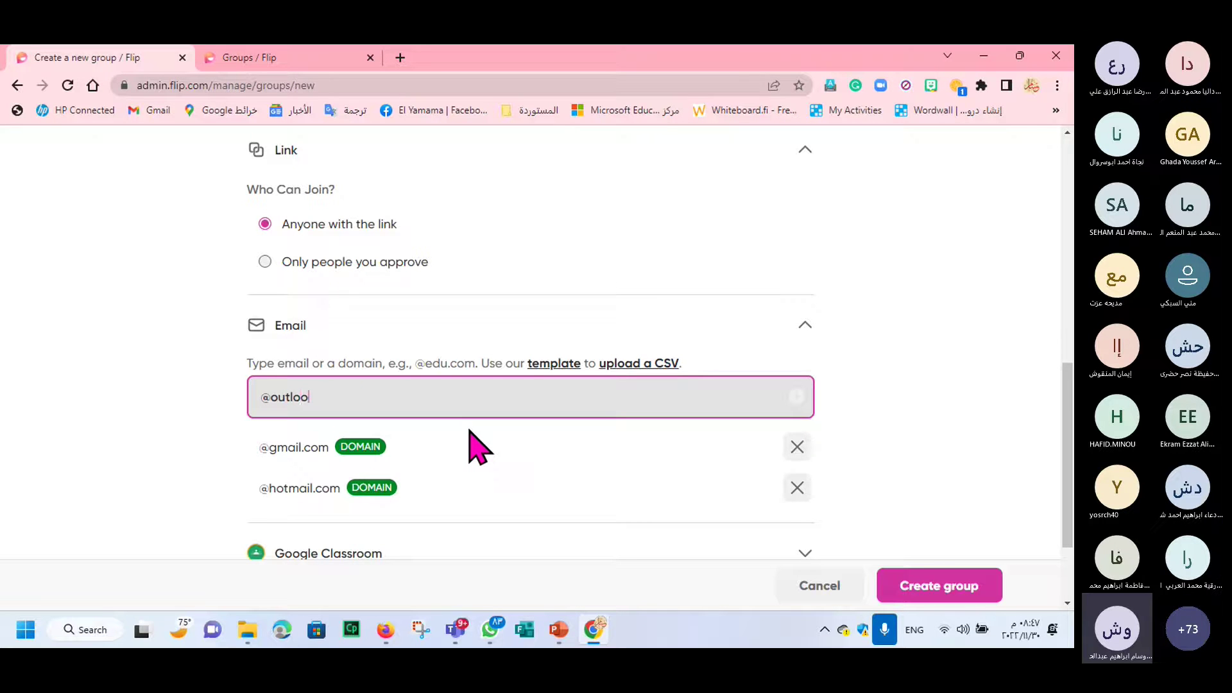
pyautogui.write('k.com')
pyautogui.press('Return')
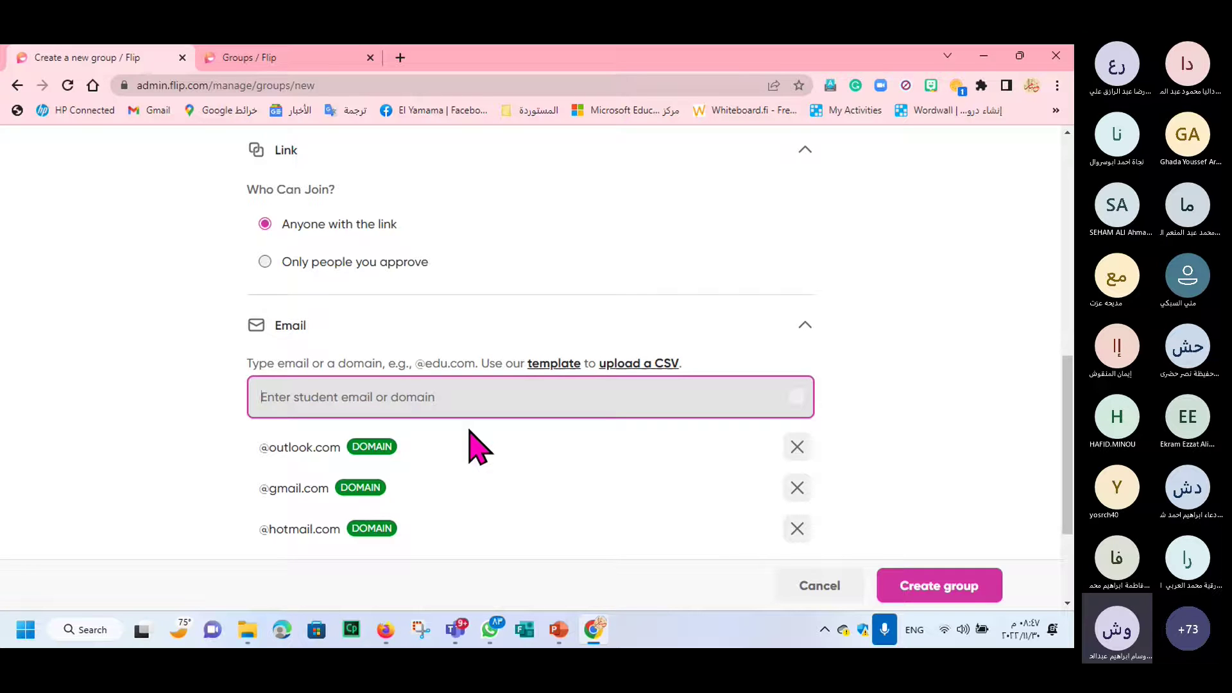
pyautogui.write('@')
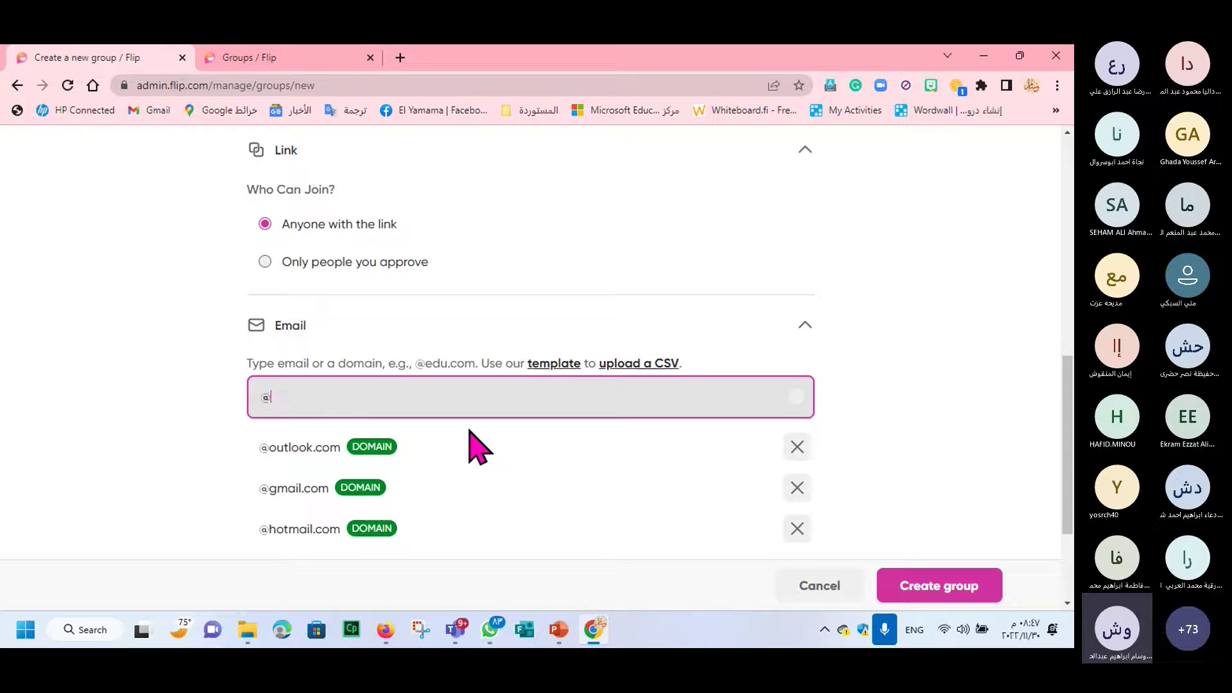
pyautogui.write('moe.edu.kw')
pyautogui.press('Return')
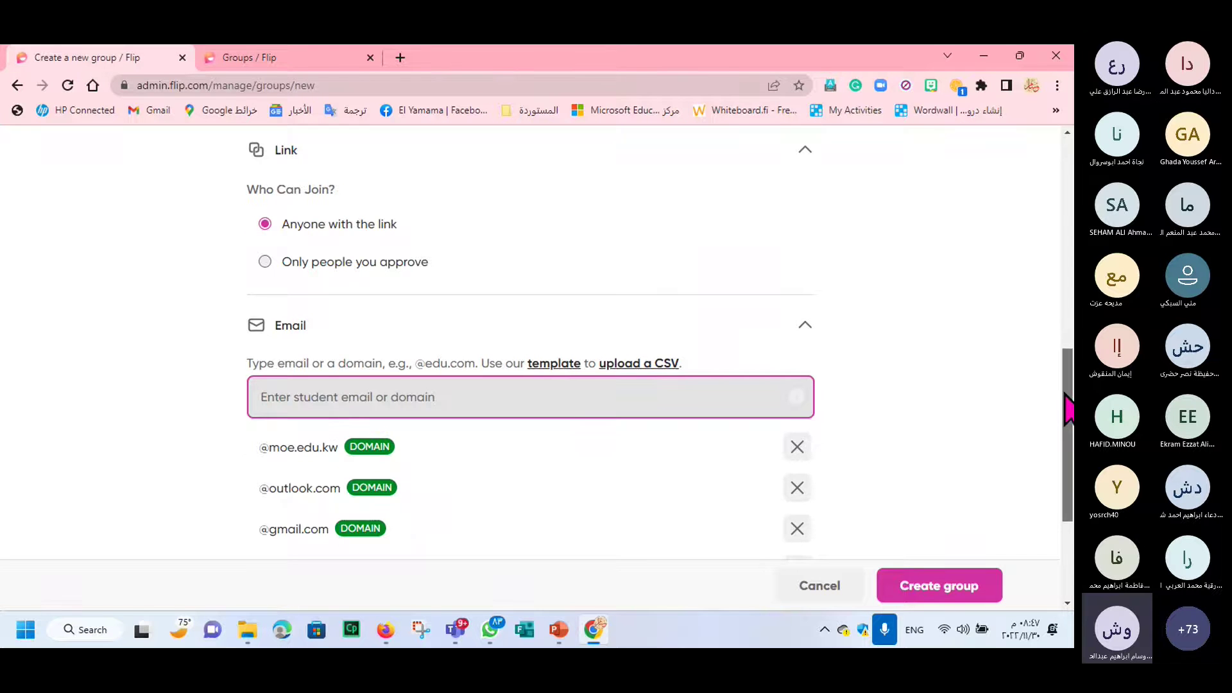
pyautogui.scroll(-2, 1067, 406)
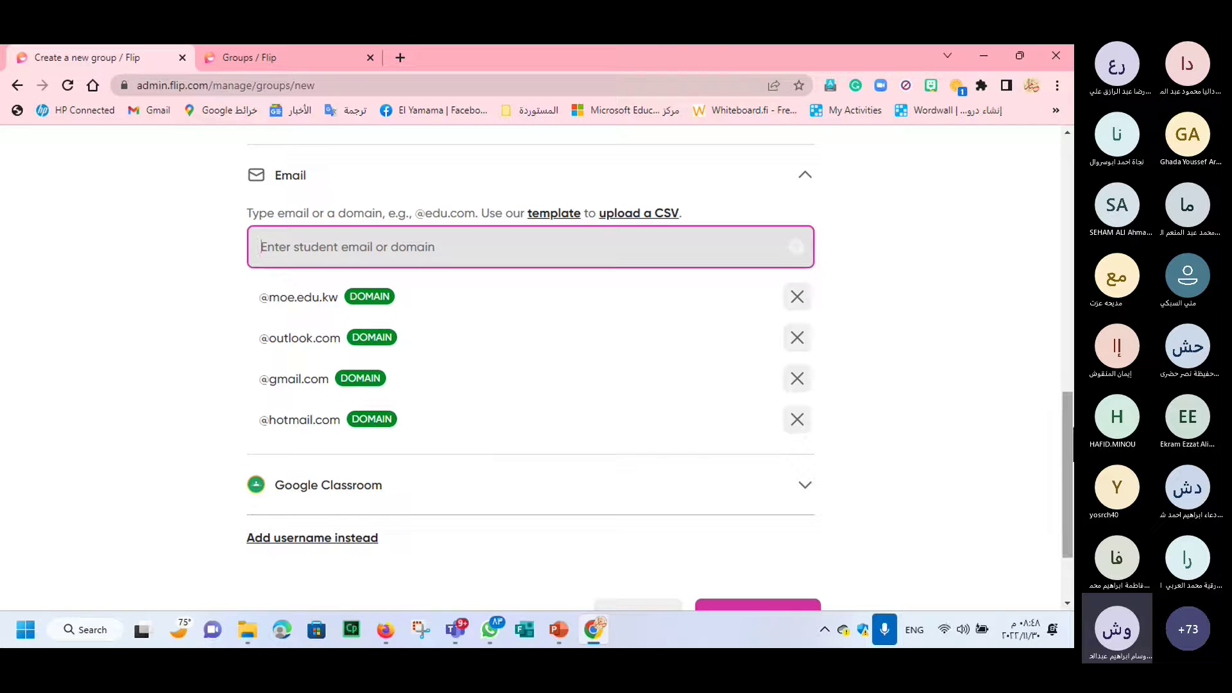
pyautogui.scroll(-2, 1067, 474)
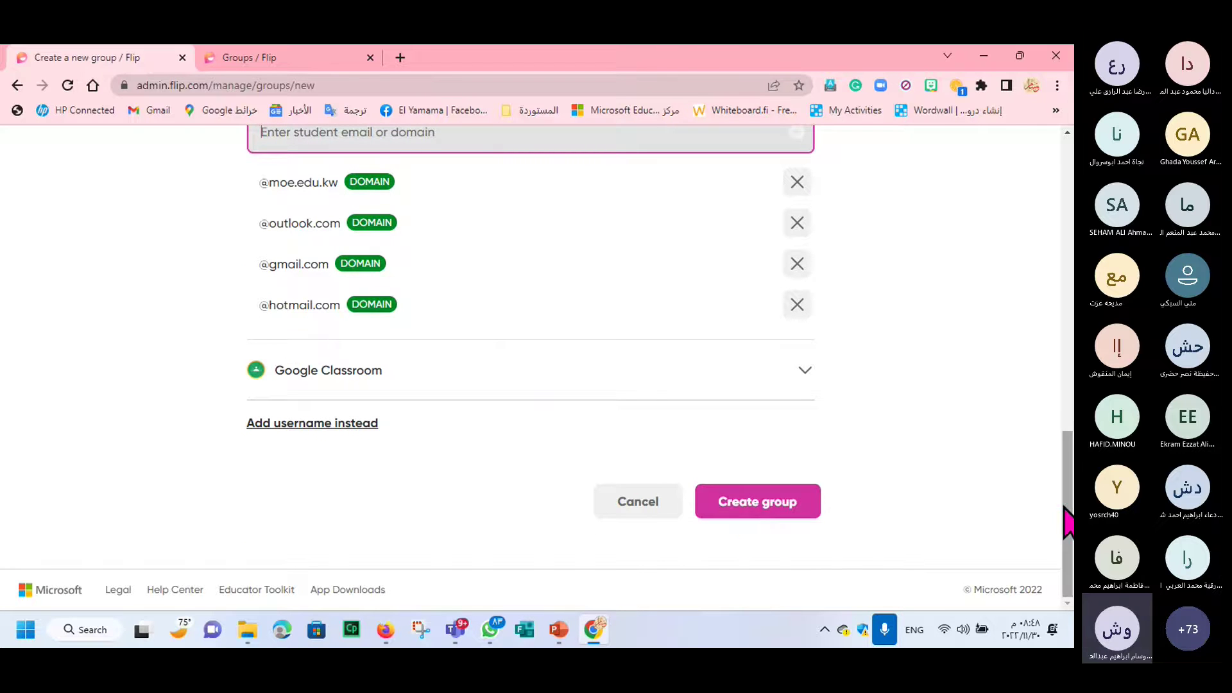
pyautogui.moveTo(1065, 509)
pyautogui.mouseDown()
pyautogui.moveTo(1045, 303)
pyautogui.moveTo(1066, 532)
pyautogui.mouseUp()
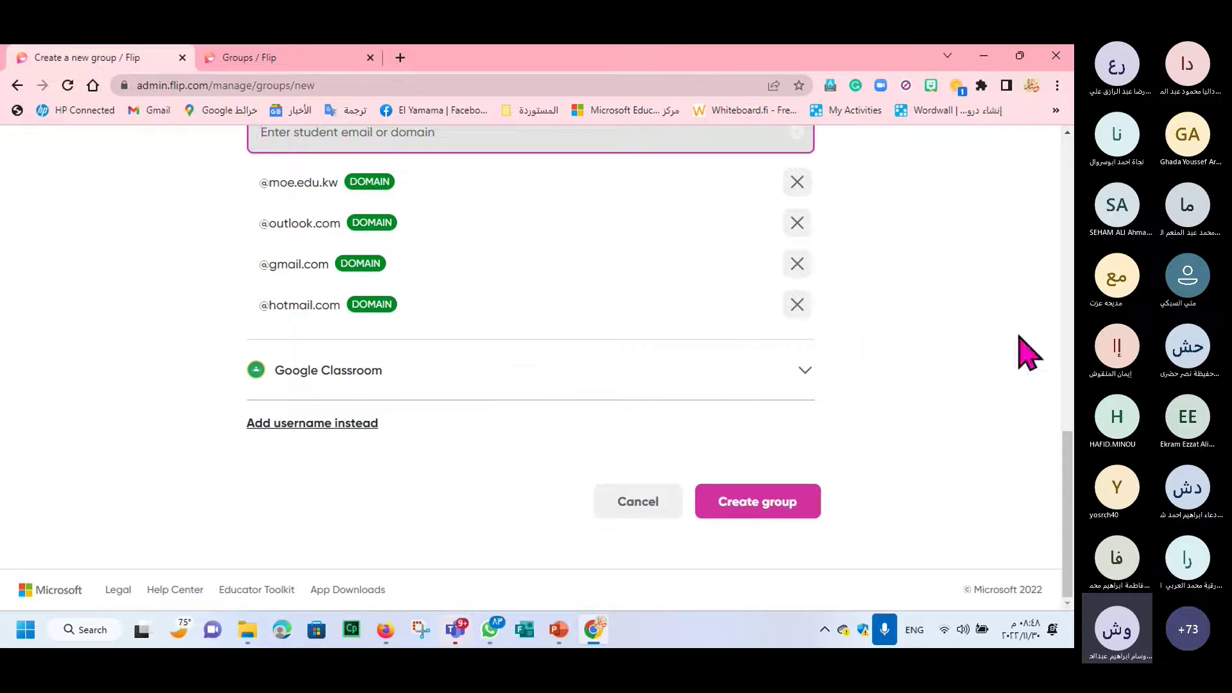
pyautogui.scroll(1, 641, 353)
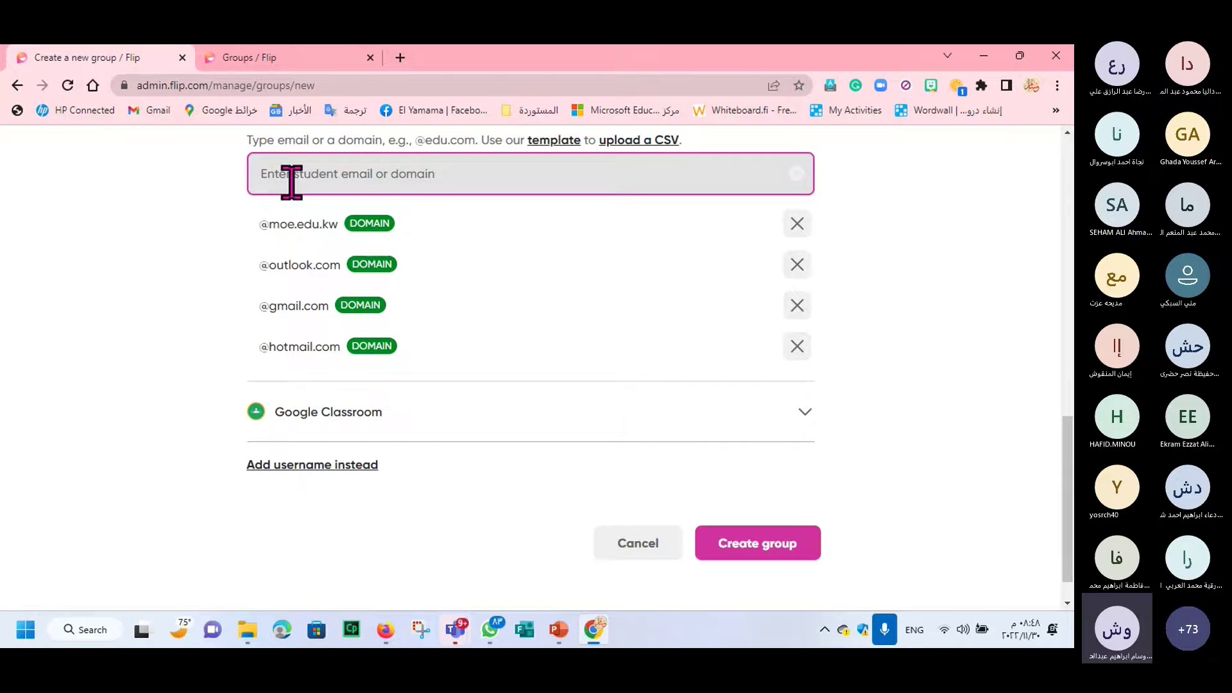
pyautogui.write('edu.')
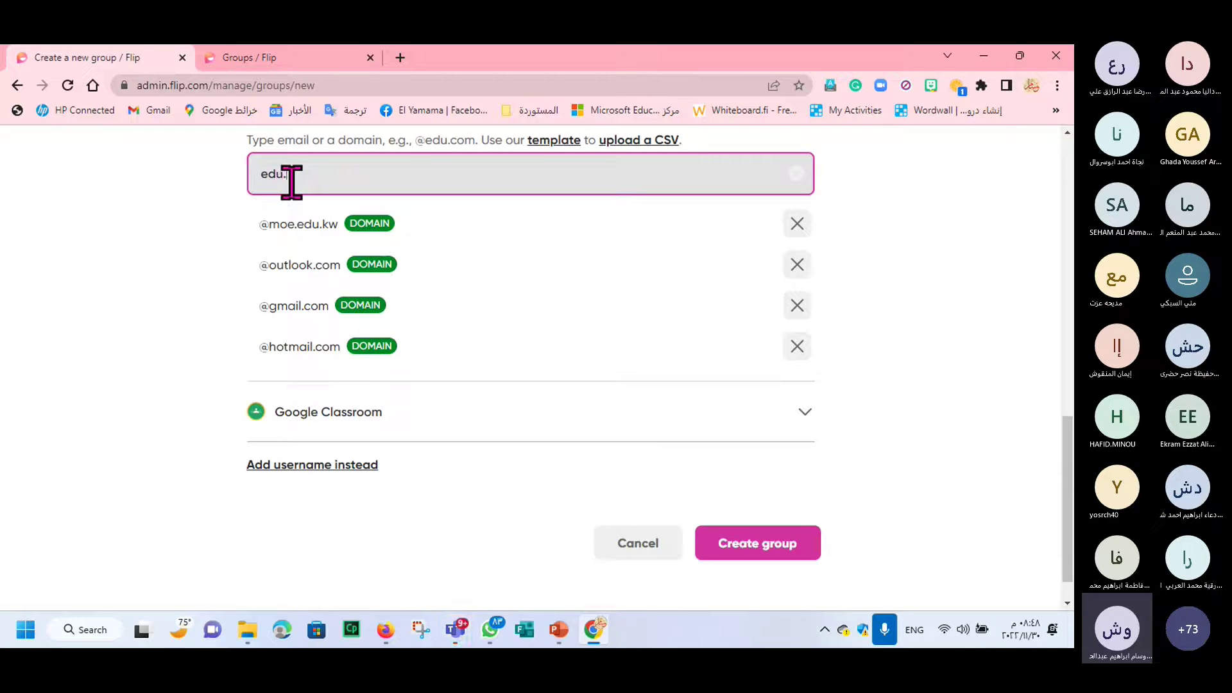
pyautogui.write('eg')
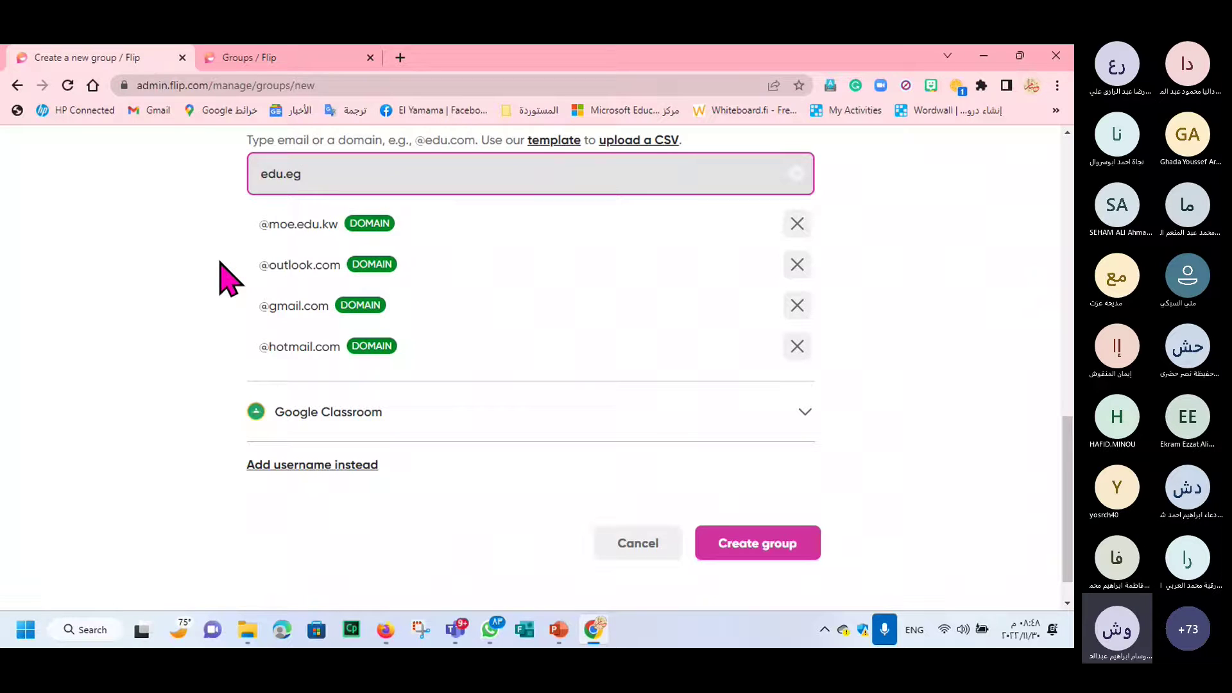
pyautogui.write('@')
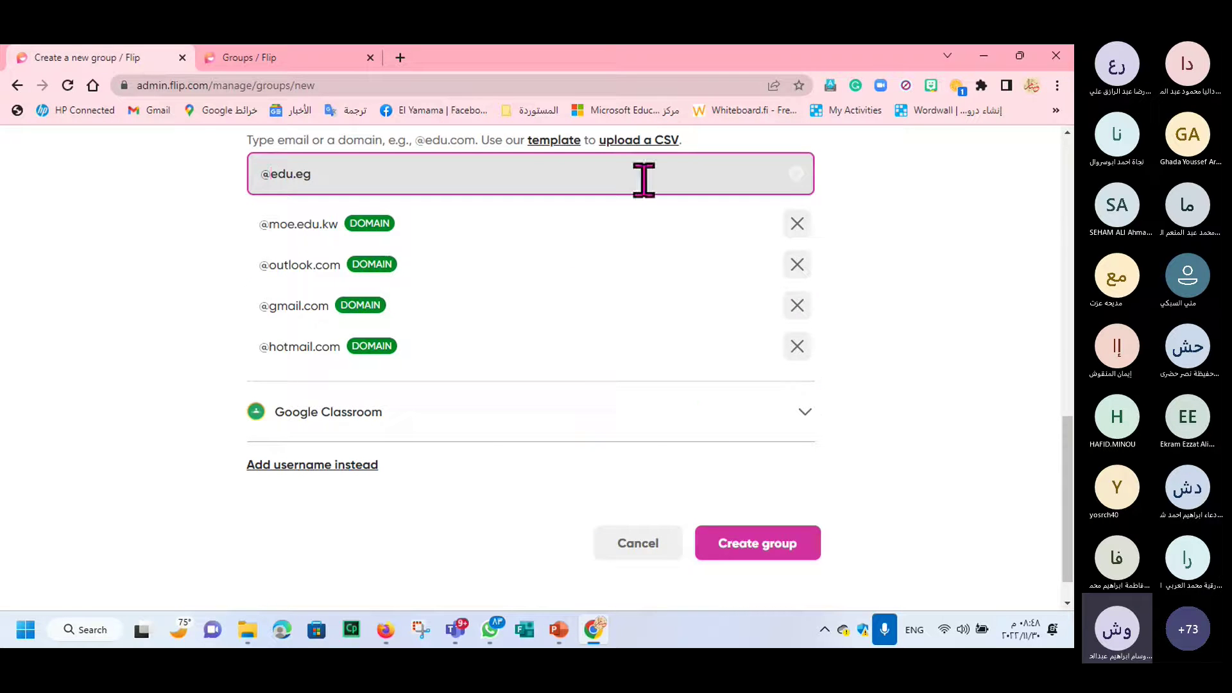
pyautogui.press('Return')
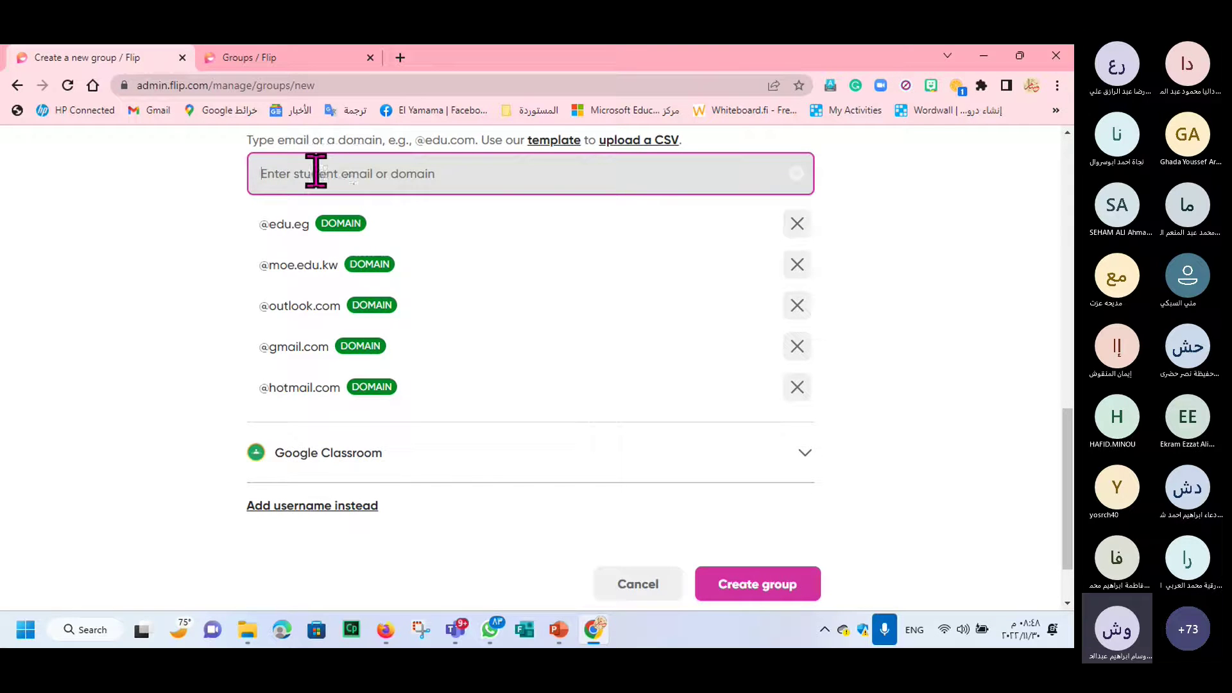
pyautogui.write('m')
pyautogui.press('BackSpace')
pyautogui.write('@')
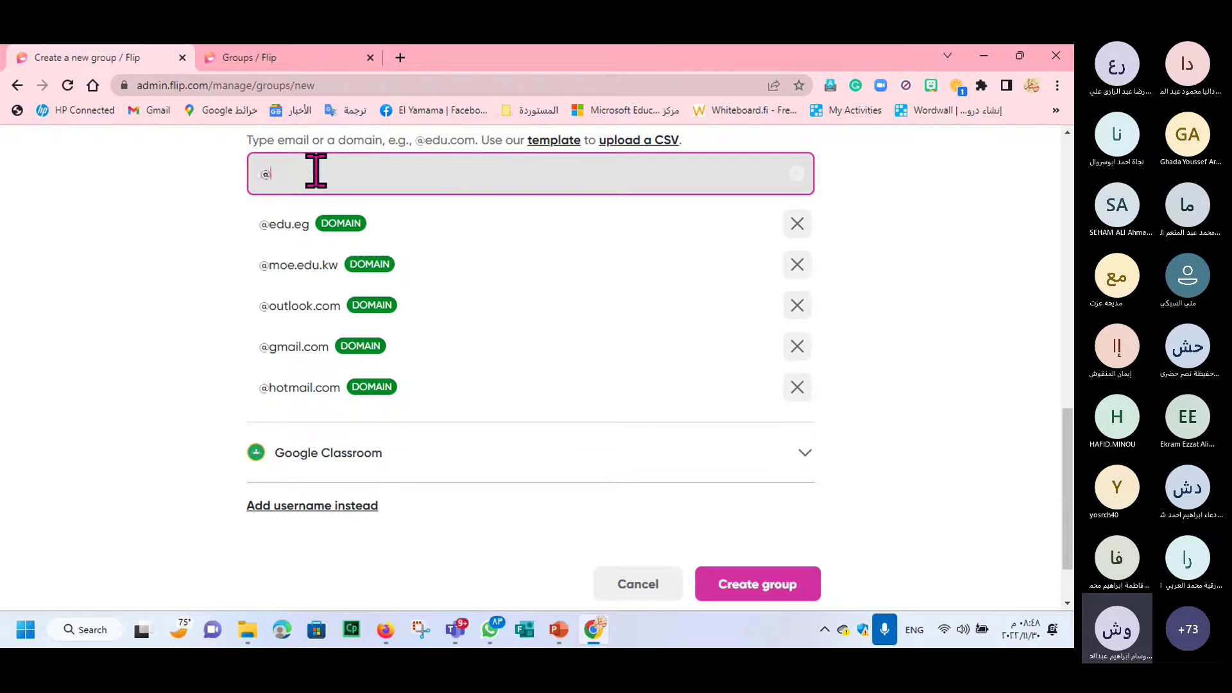
pyautogui.write('moe.ed')
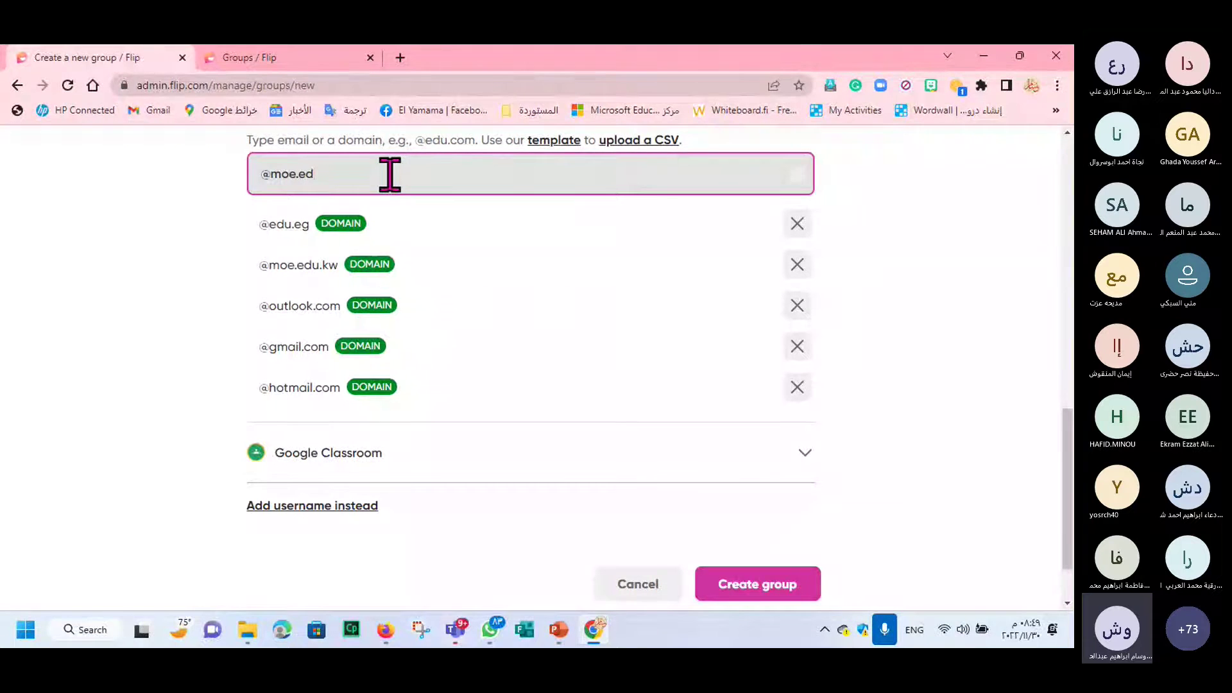
pyautogui.write('u.eg')
pyautogui.press('Return')
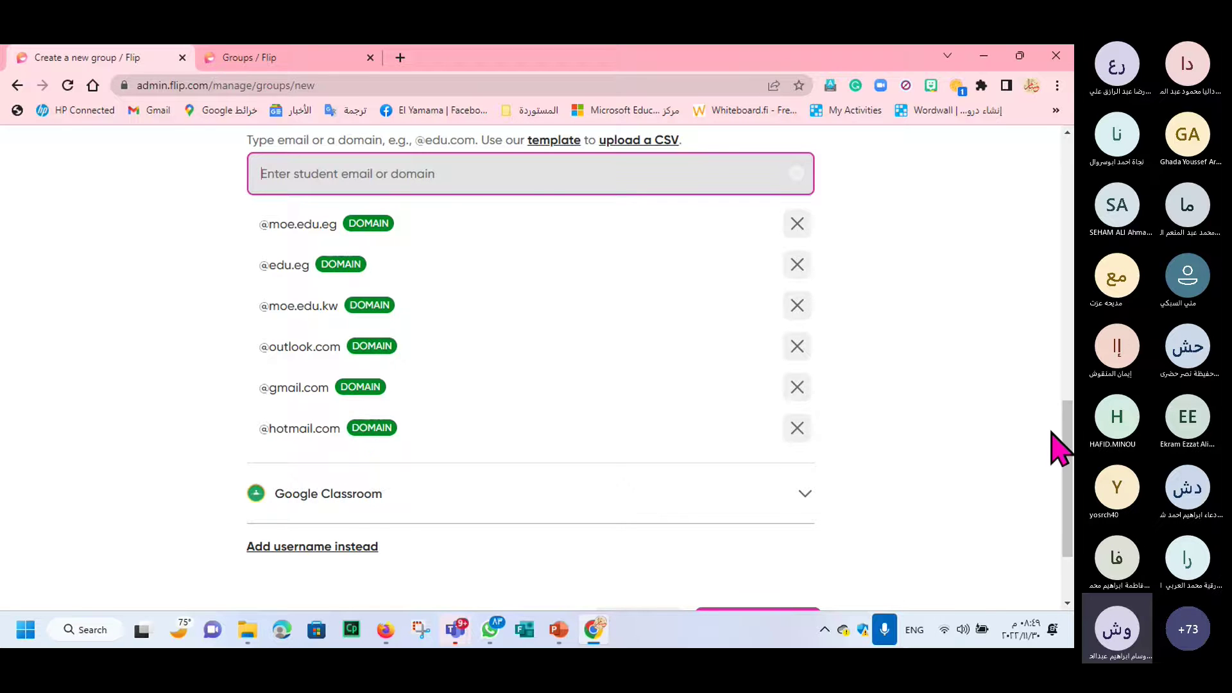
# Step: Create the group with the configured theme and allowed member domains
pyautogui.scroll(1, 1064, 437)
pyautogui.scroll(-3, 1065, 436)
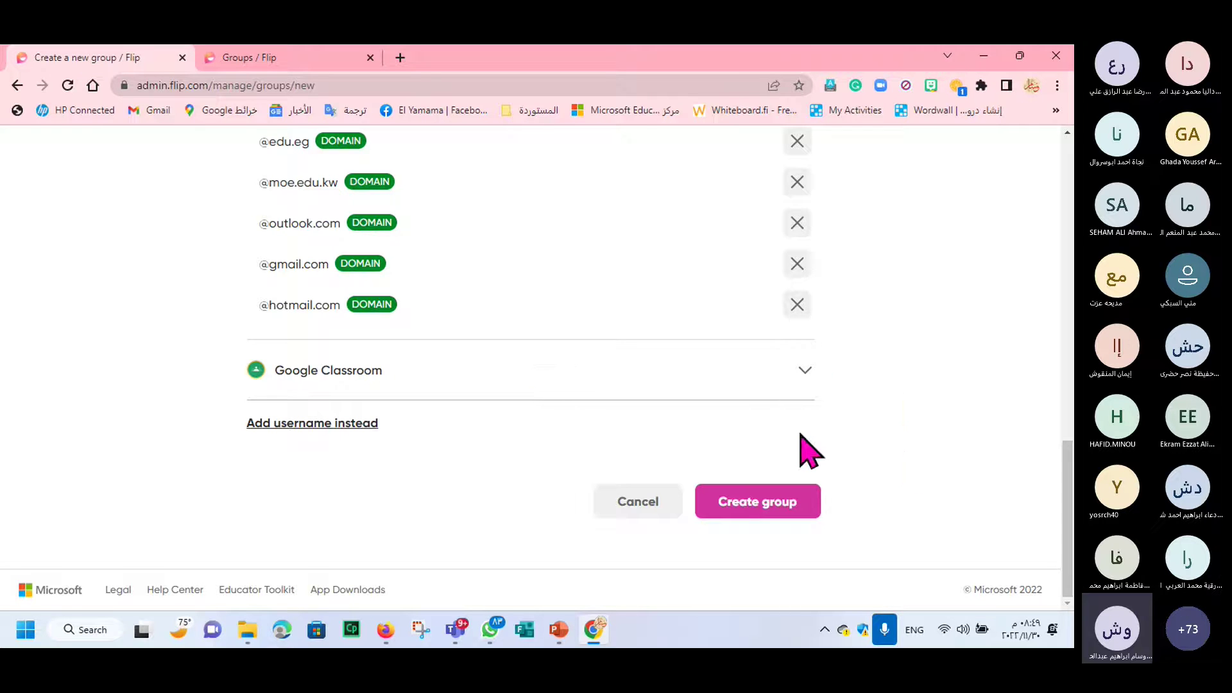
pyautogui.click(759, 506)
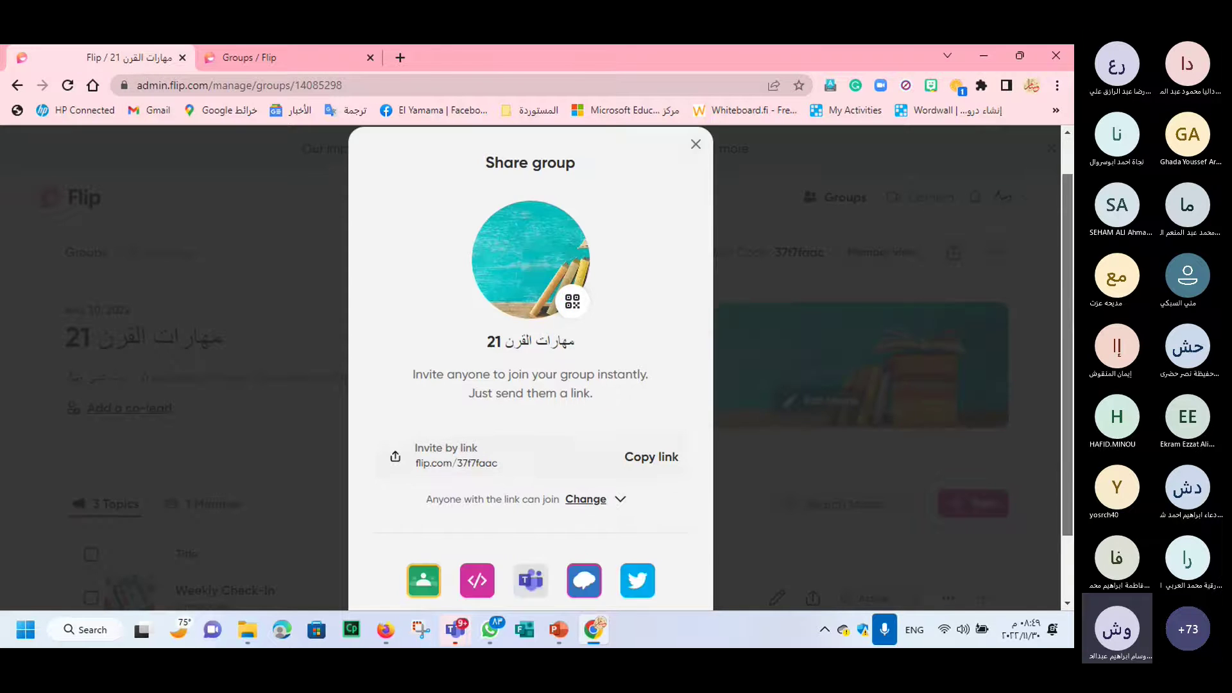
# Step: Review who can join through the group's invite link and keep "Anyone with the link can join" selected
pyautogui.scroll(-1, 530, 353)
pyautogui.scroll(1, 1069, 333)
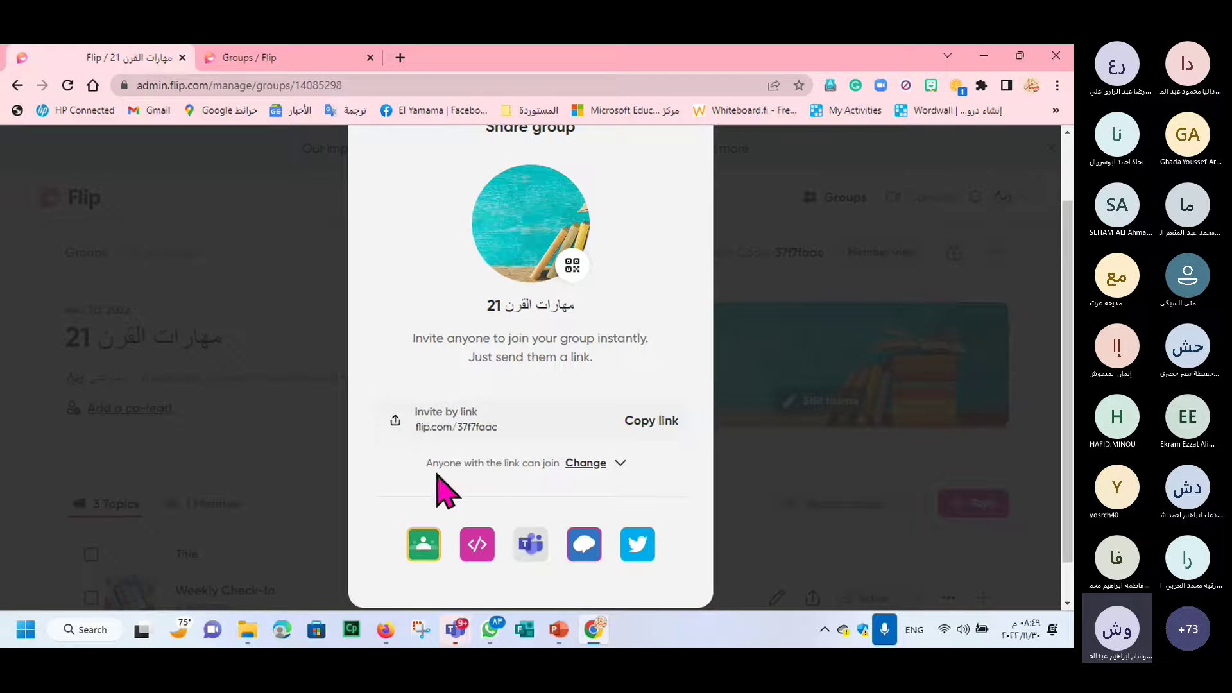
pyautogui.click(619, 464)
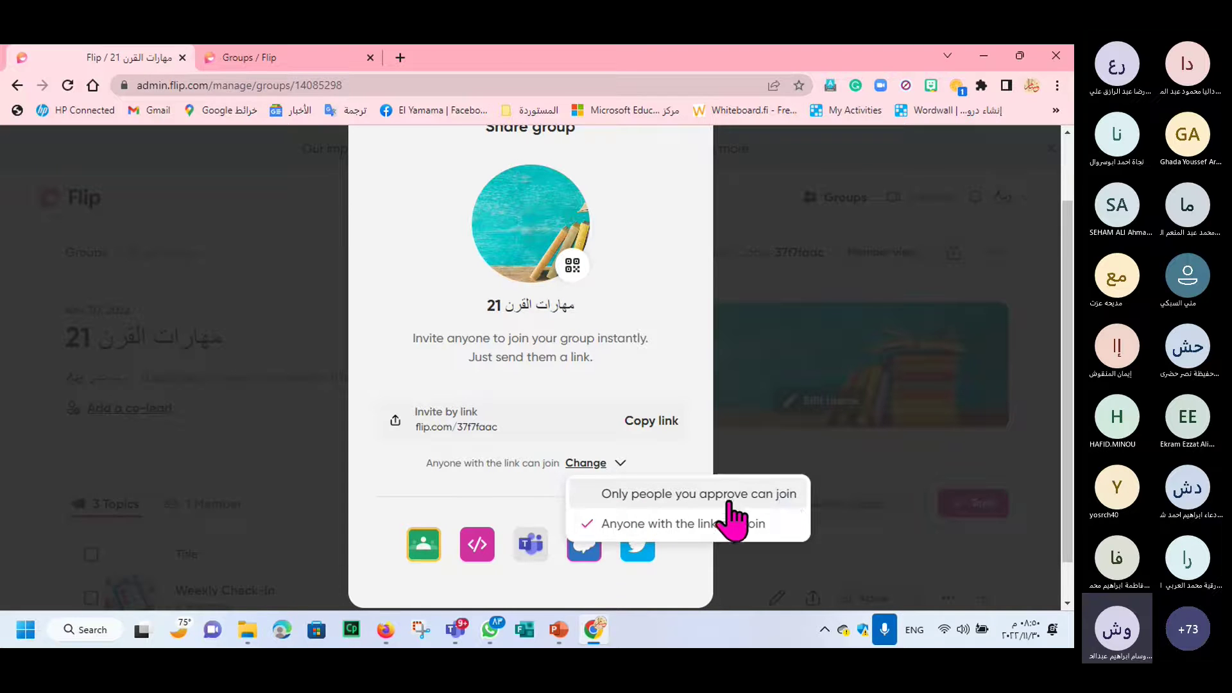
pyautogui.click(775, 535)
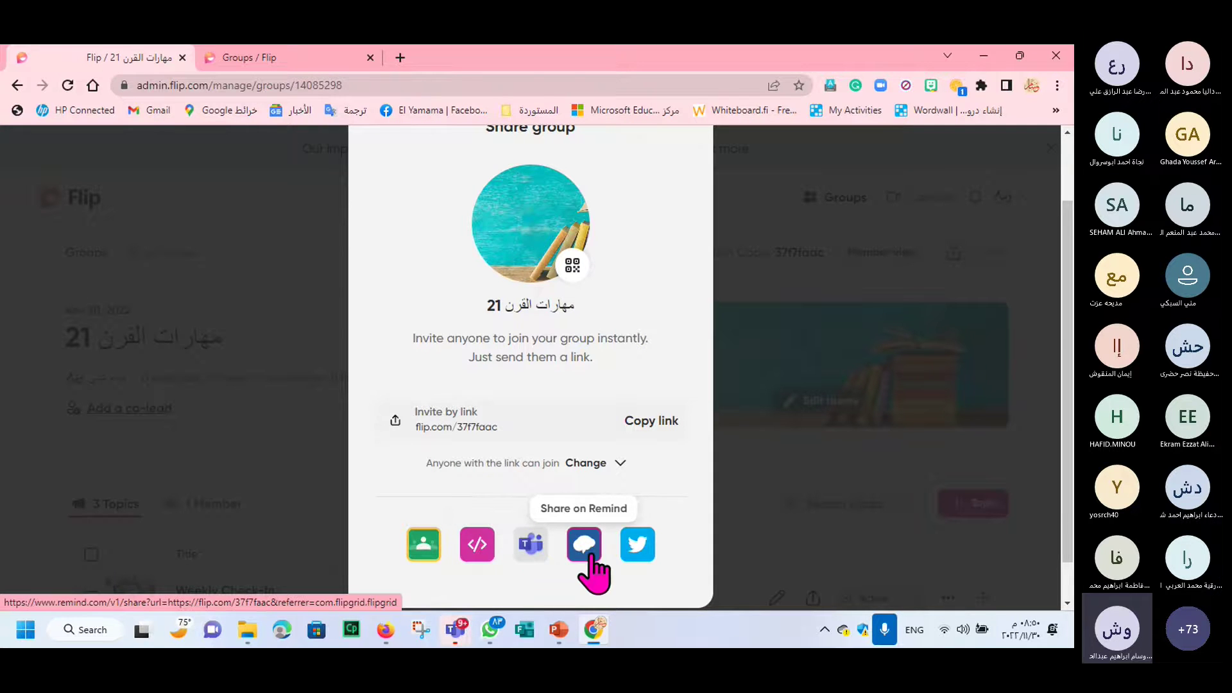
# Step: Capture the group's QR code with Snipping Tool, and download the code as an image before leaving the sharing dialog
pyautogui.click(573, 264)
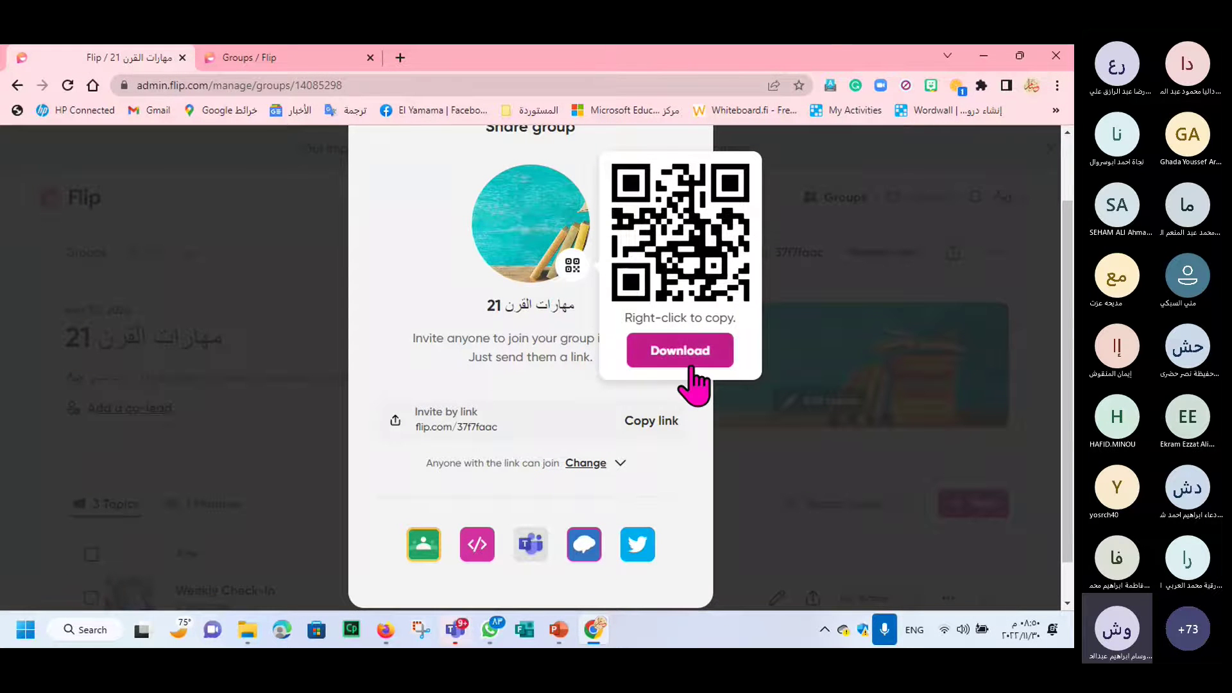
pyautogui.click(420, 629)
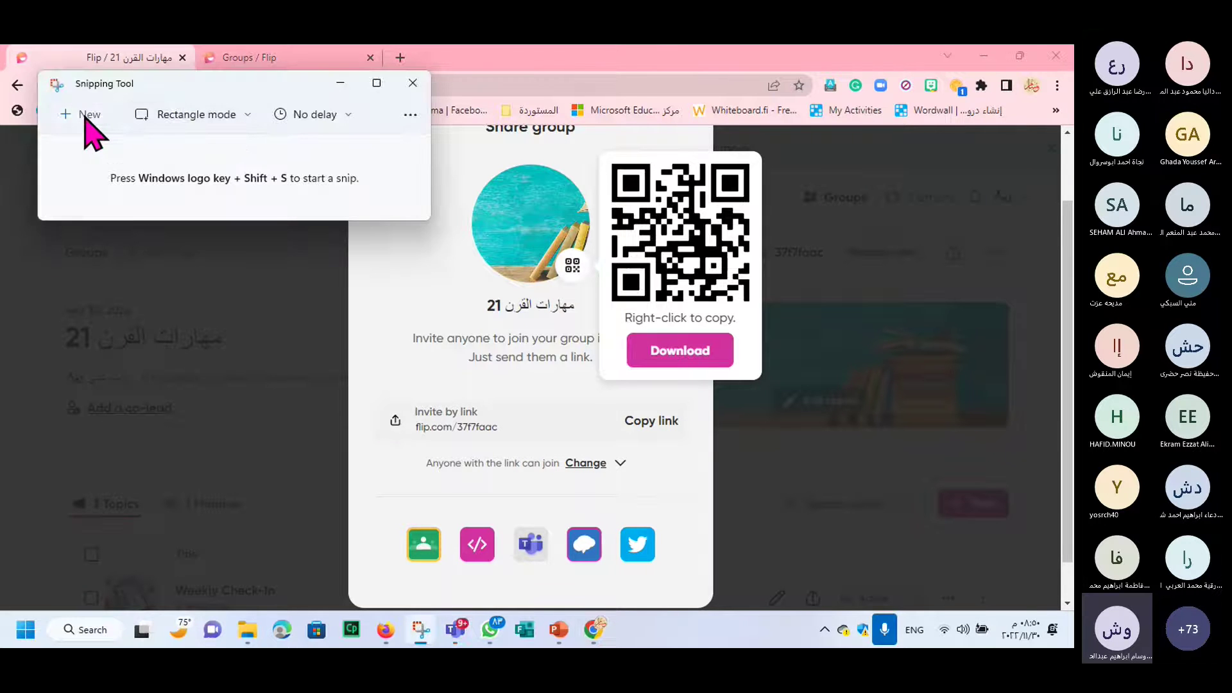
pyautogui.click(85, 117)
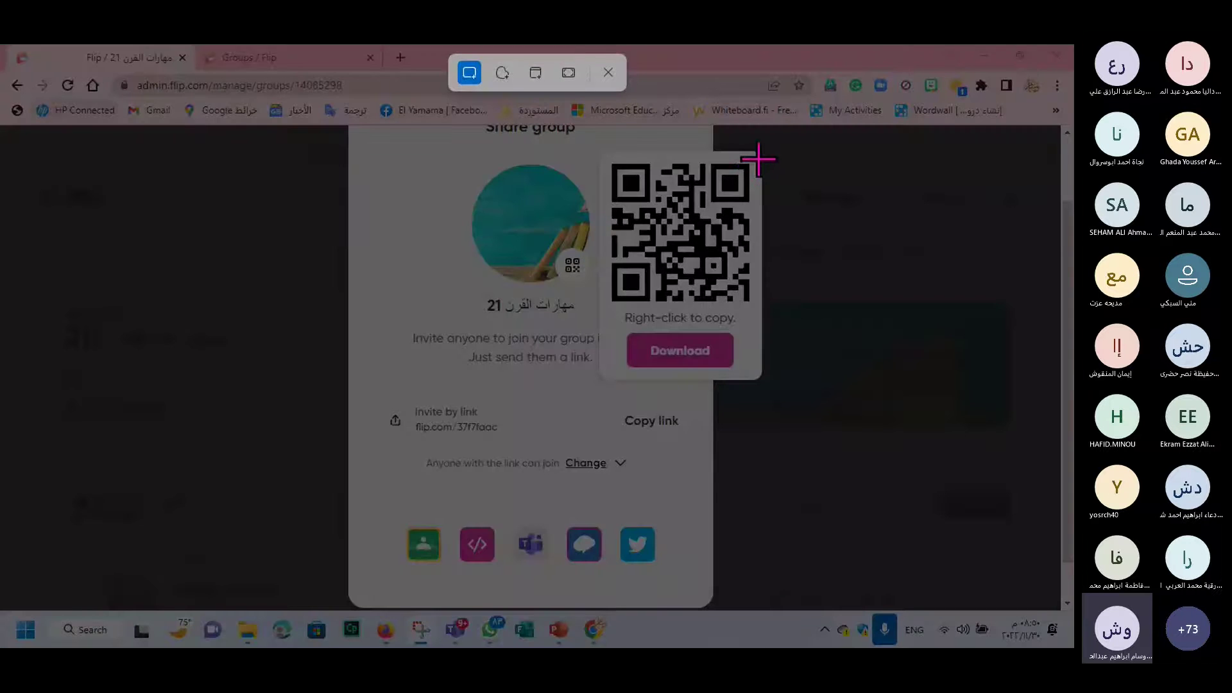
pyautogui.moveTo(759, 158); pyautogui.dragTo(604, 314)
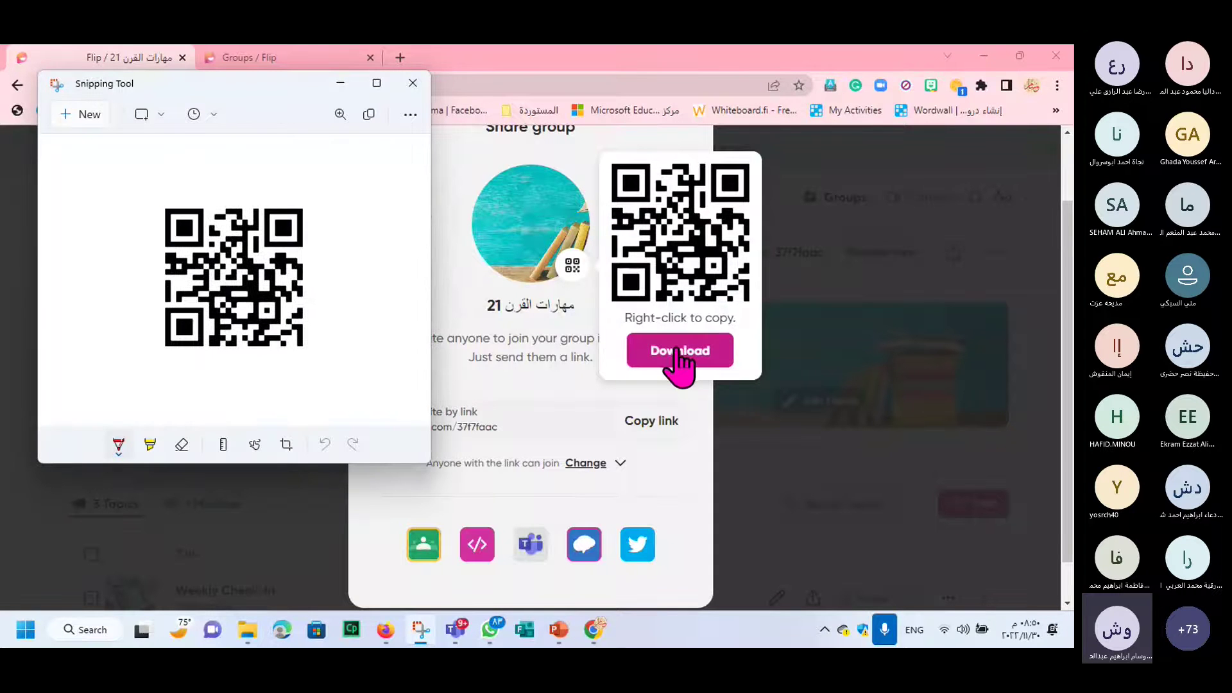
pyautogui.click(418, 88)
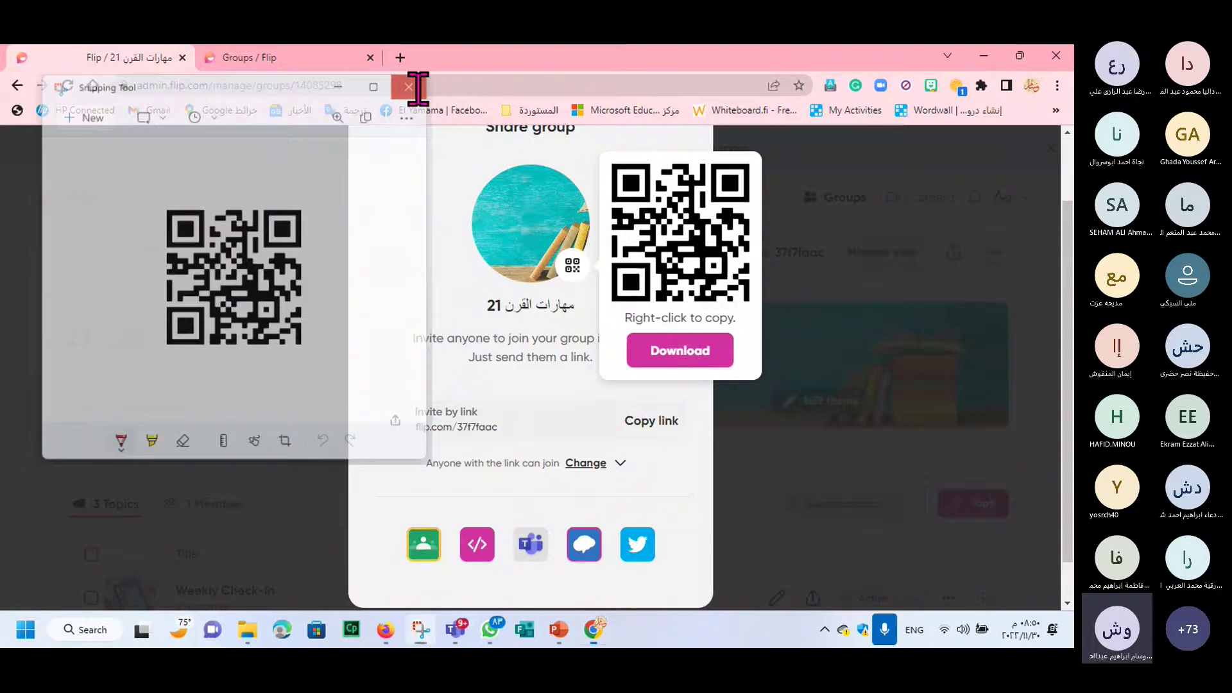
pyautogui.click(698, 361)
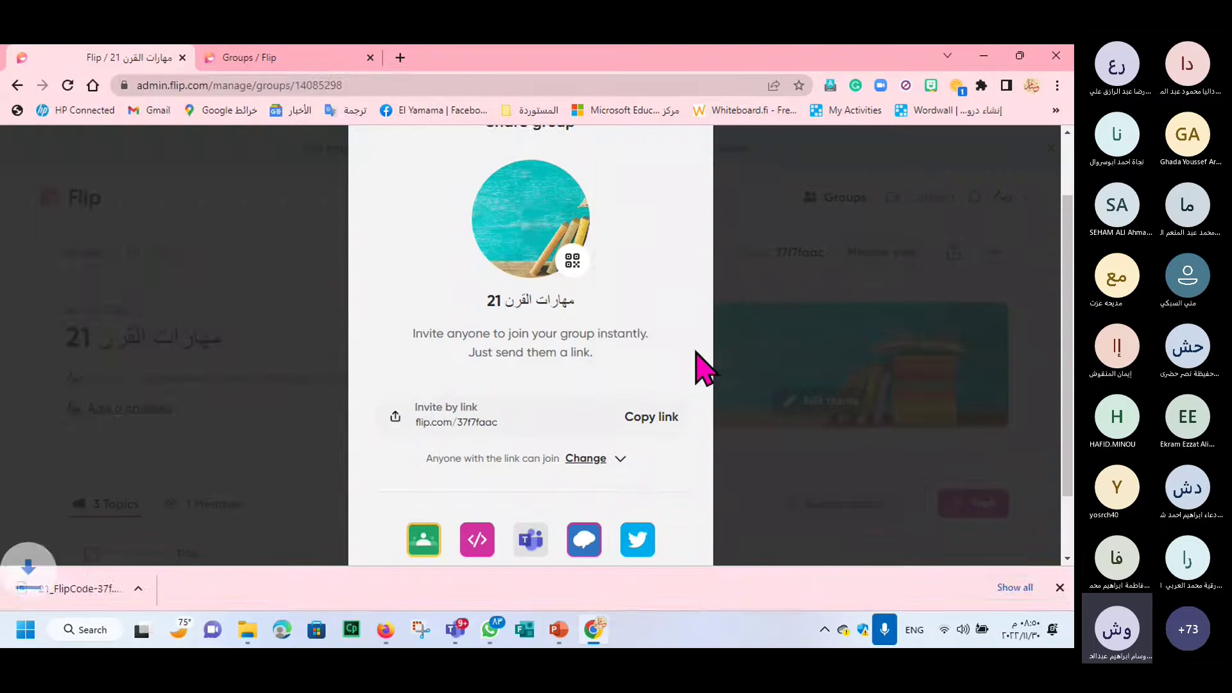
pyautogui.click(314, 239)
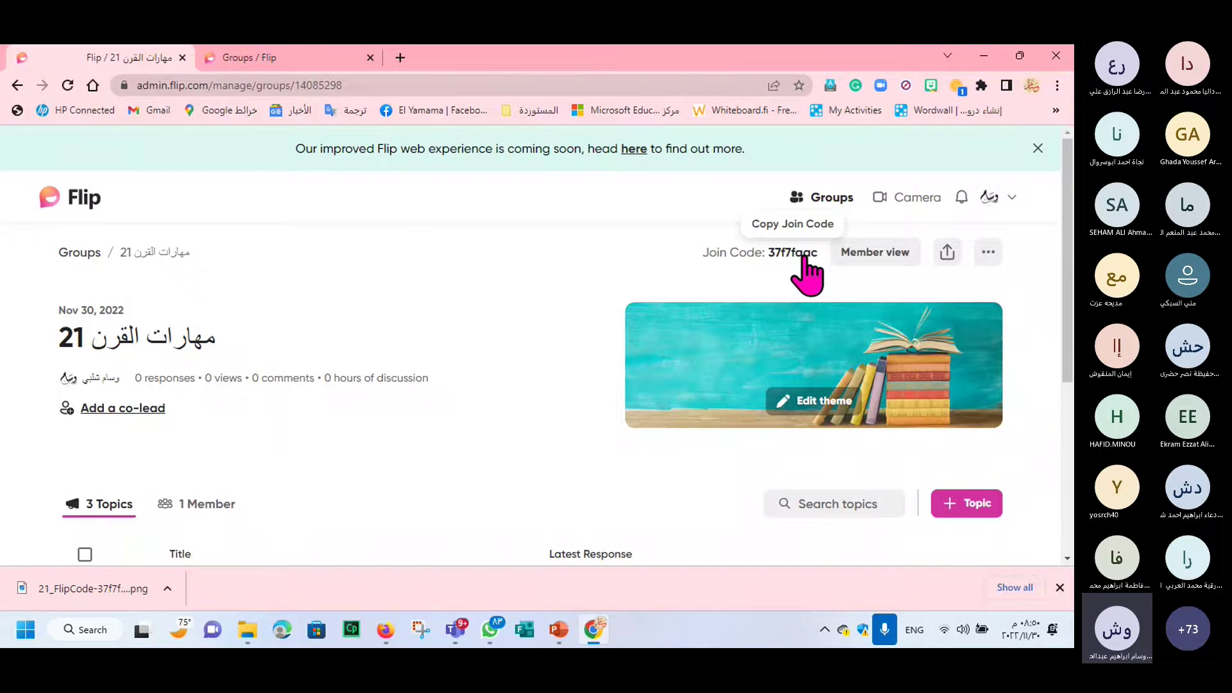
# Step: Examine the new group's additional management options and its Share option, leaving everything as it is
pyautogui.click(987, 253)
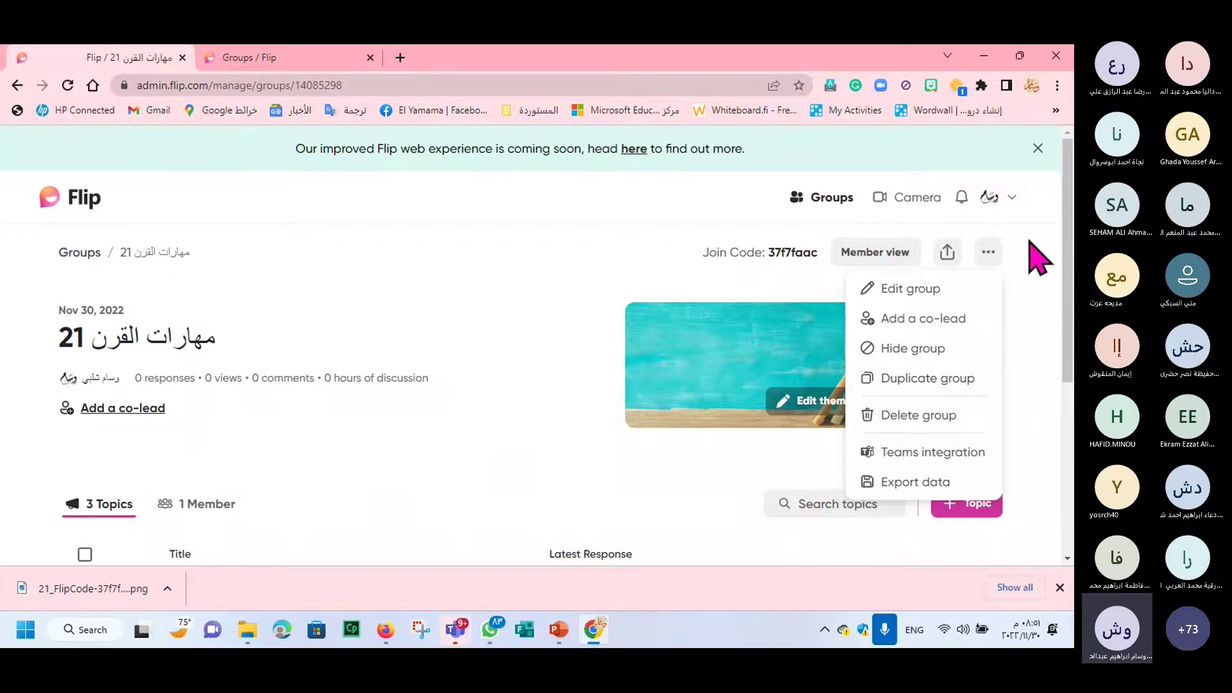
pyautogui.click(948, 255)
pyautogui.click(691, 190)
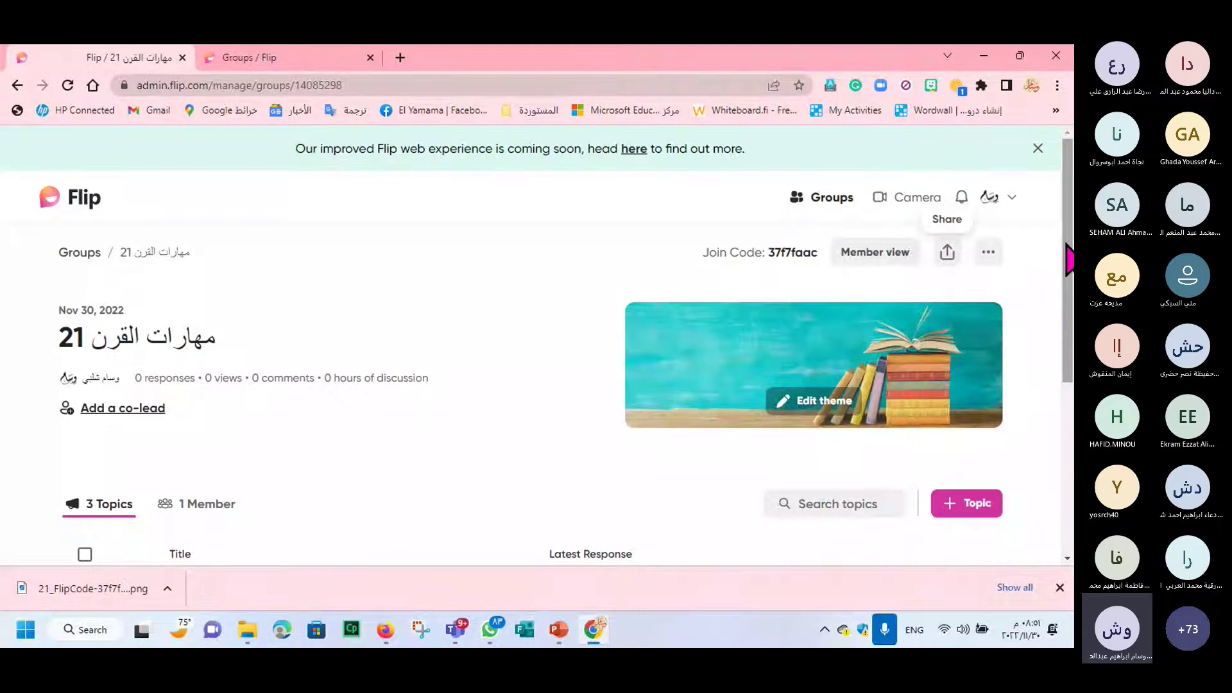
# Step: Start a new topic in the group and title it "مهارات القرن 21"
pyautogui.scroll(-2, 1067, 261)
pyautogui.scroll(-1, 984, 357)
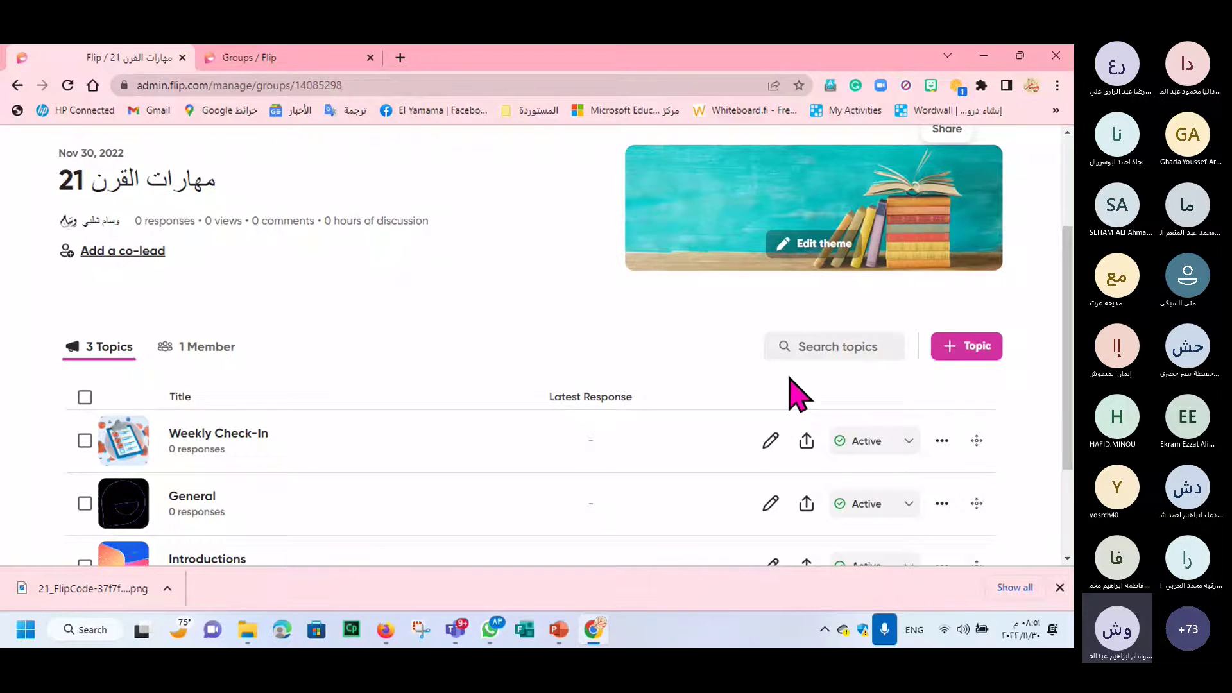
pyautogui.click(973, 361)
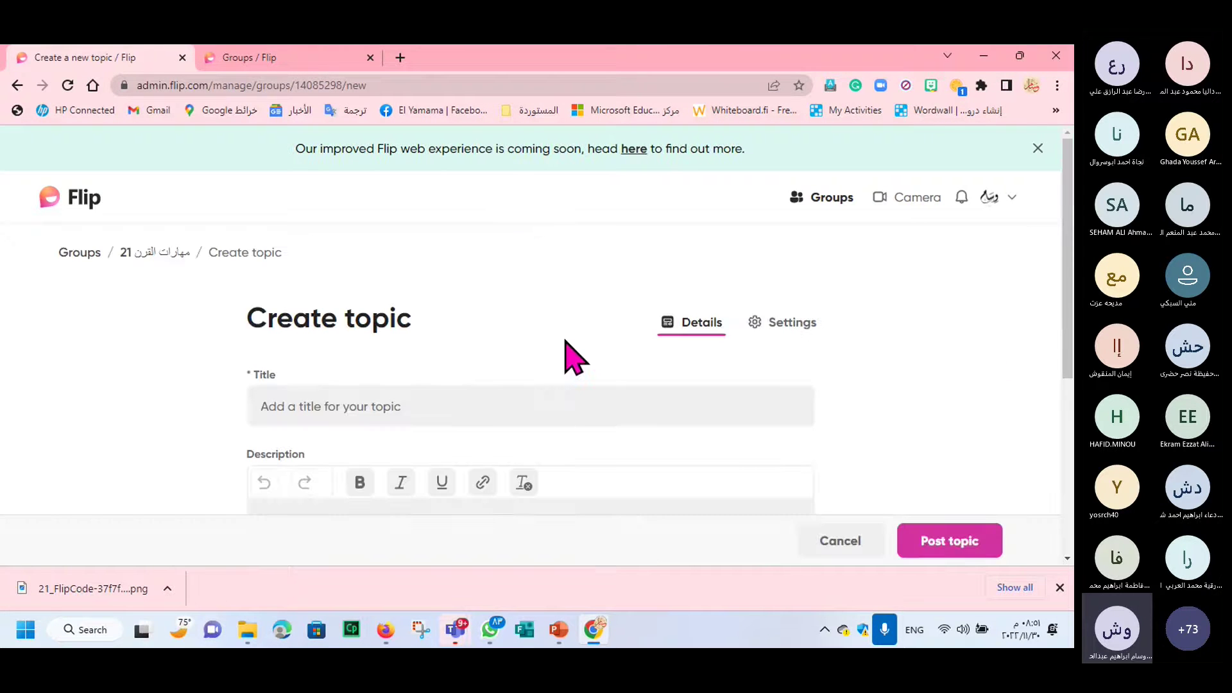
pyautogui.scroll(-2, 1067, 308)
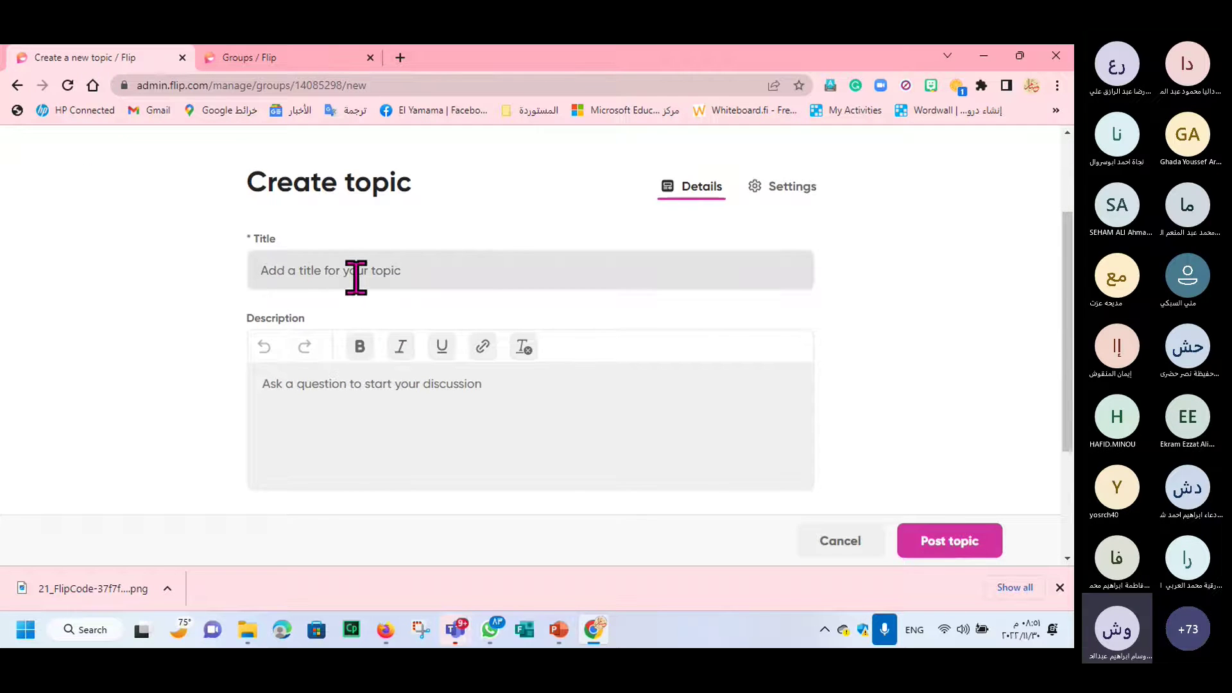
pyautogui.click(356, 277)
pyautogui.write('lihv')
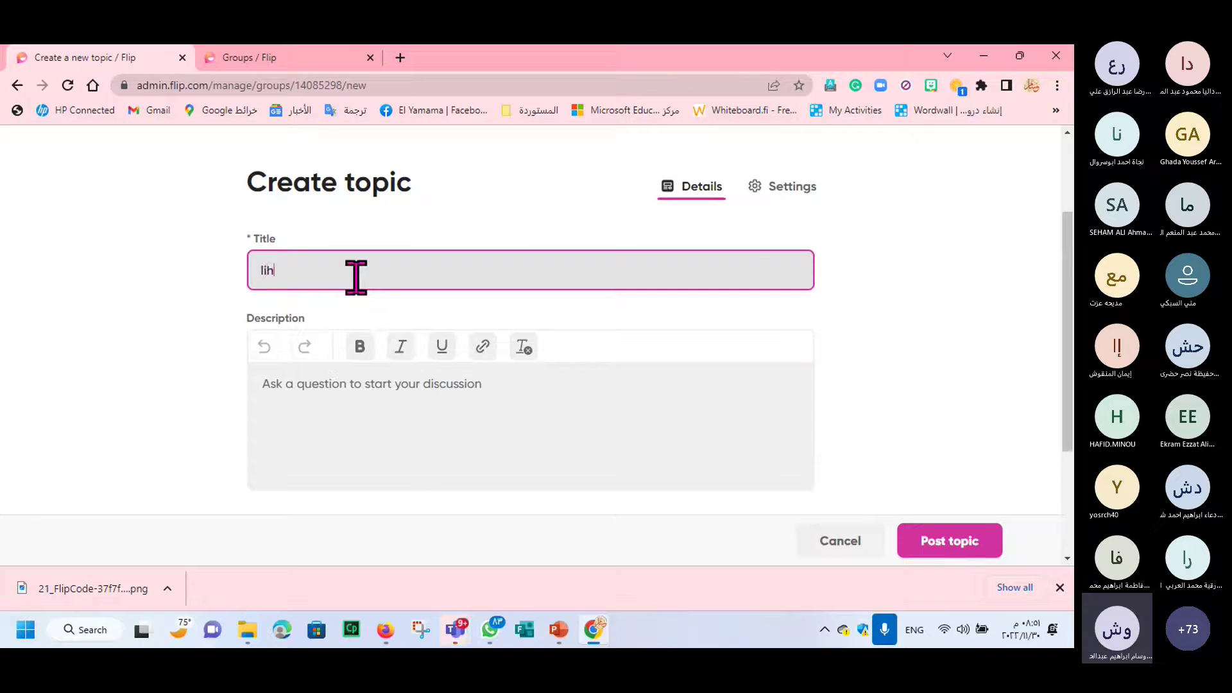
pyautogui.press('BackSpace')
pyautogui.press('BackSpace')
pyautogui.press('BackSpace')
pyautogui.press('BackSpace')
pyautogui.hotkey('alt', 'shift')
pyautogui.write('مهارات القرن')
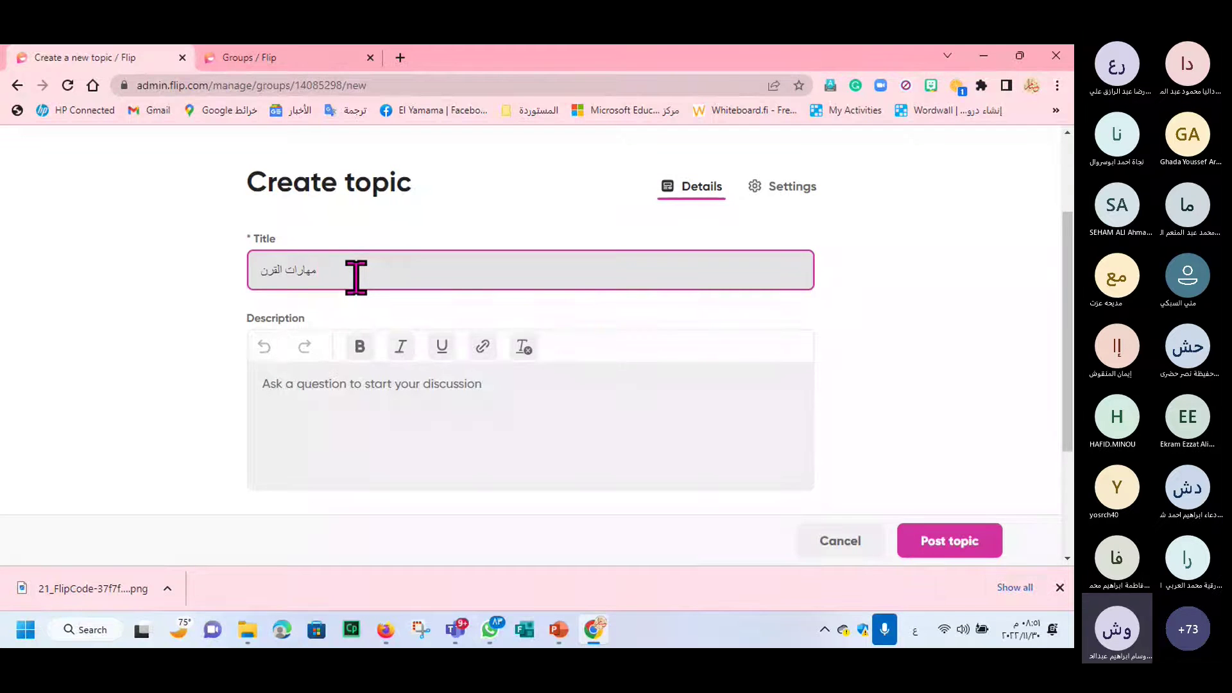
pyautogui.write(' 21')
# Step: Enter the topic description "ماهي التطبيقات التي تدعم مهارات القرن 21؟" and make it bold and underlined
pyautogui.click(373, 390)
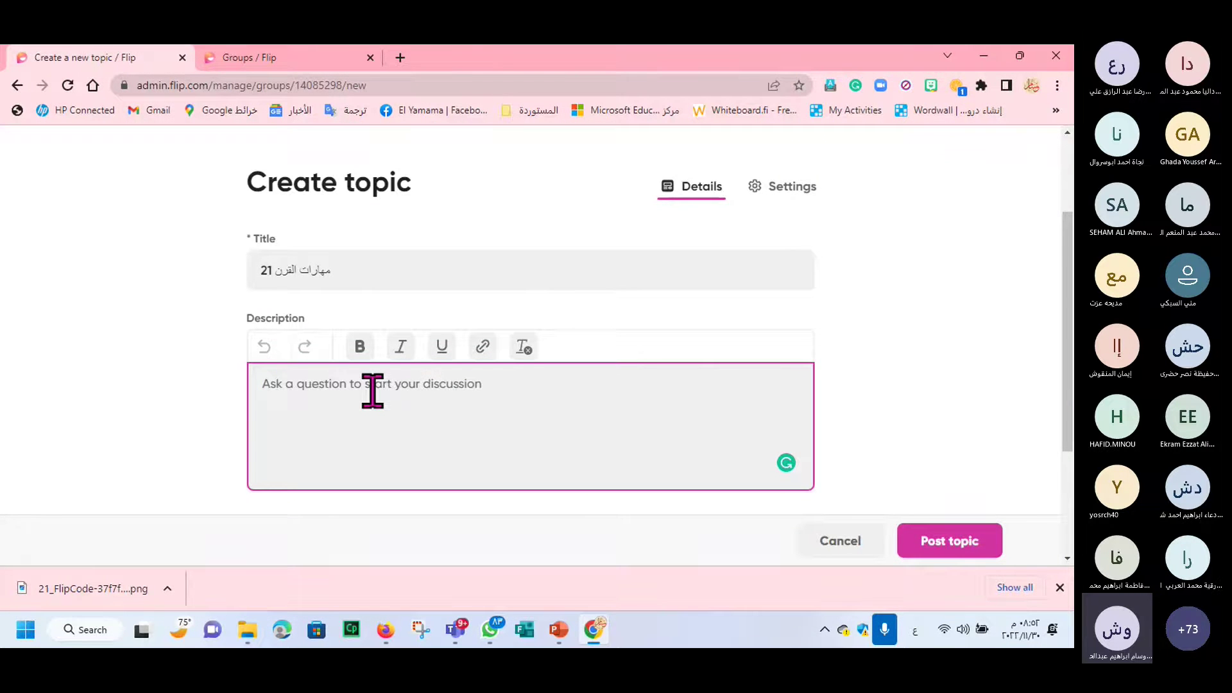
pyautogui.write('ماهي')
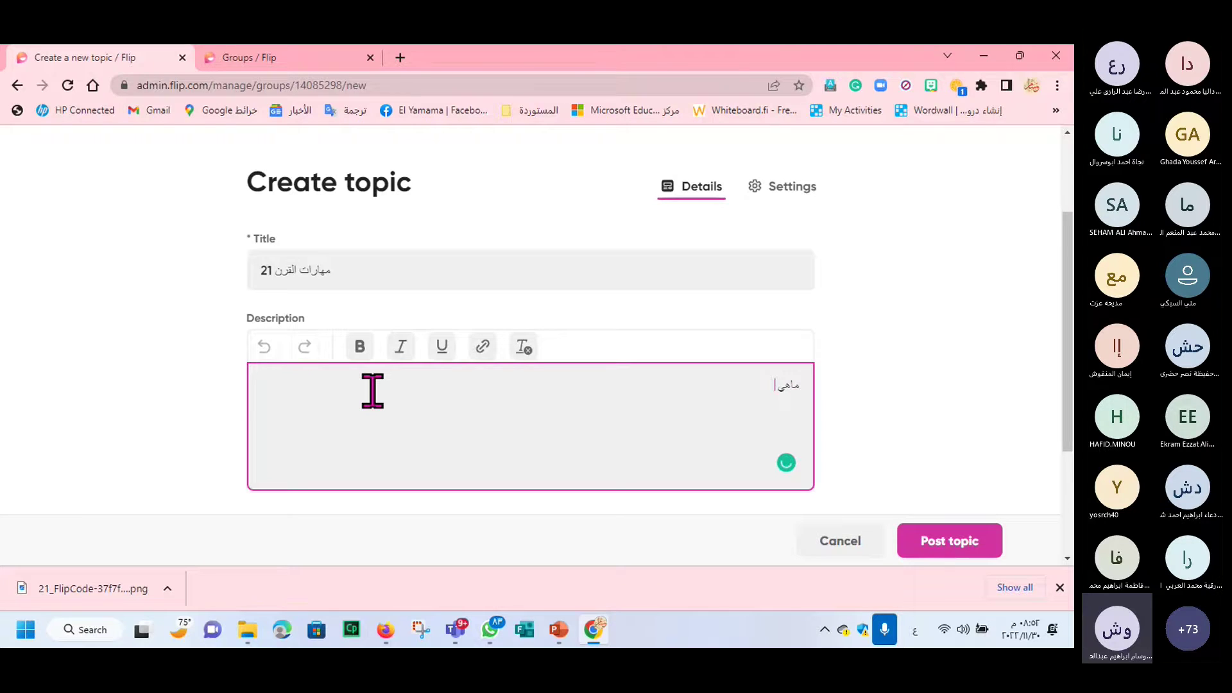
pyautogui.write(' التطبيقات التي تدعم مهارات القرن 21')
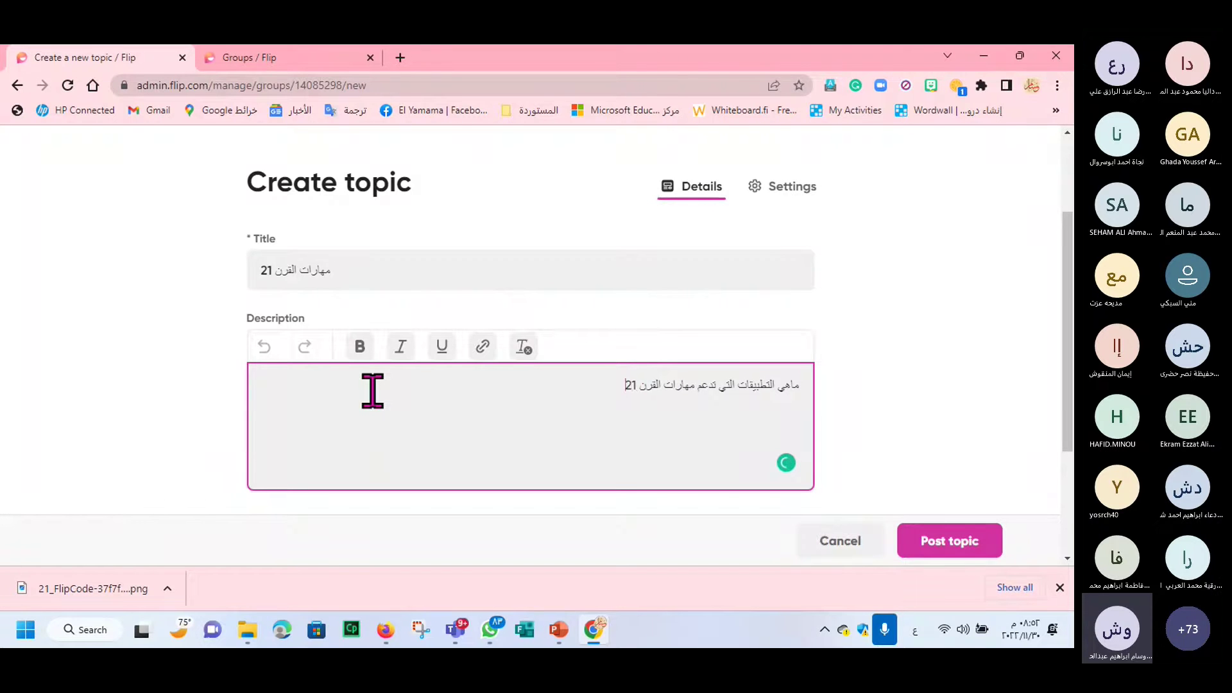
pyautogui.write('؟')
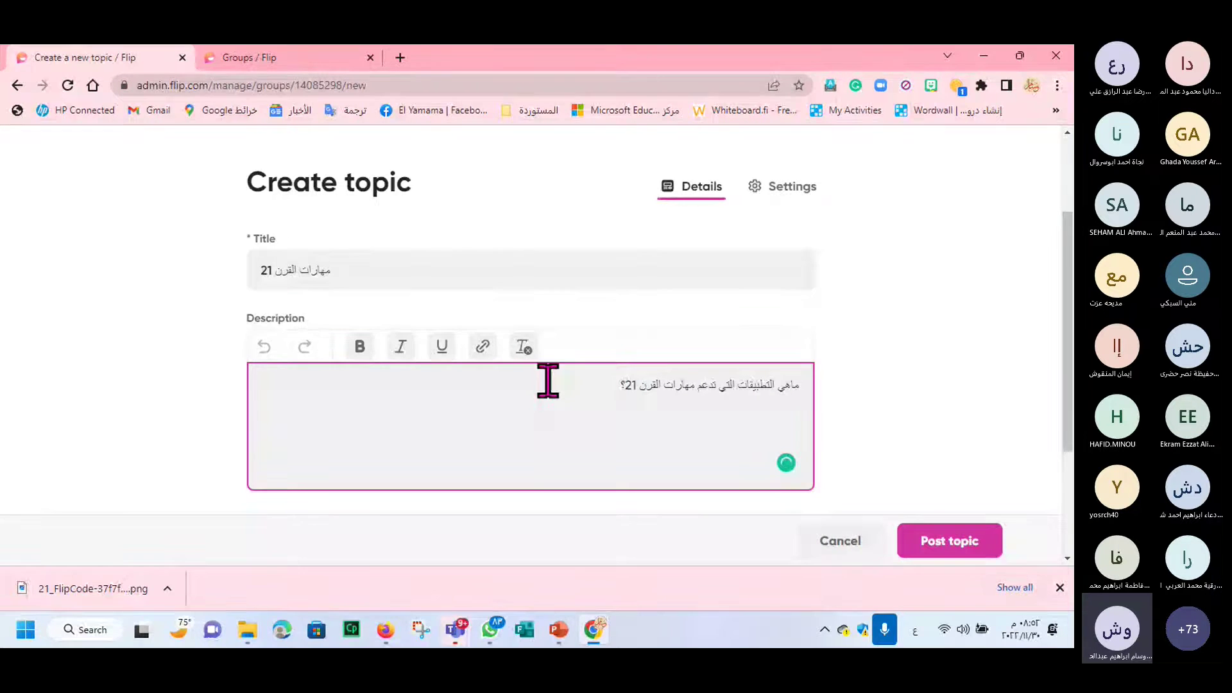
pyautogui.moveTo(617, 388); pyautogui.dragTo(858, 393)
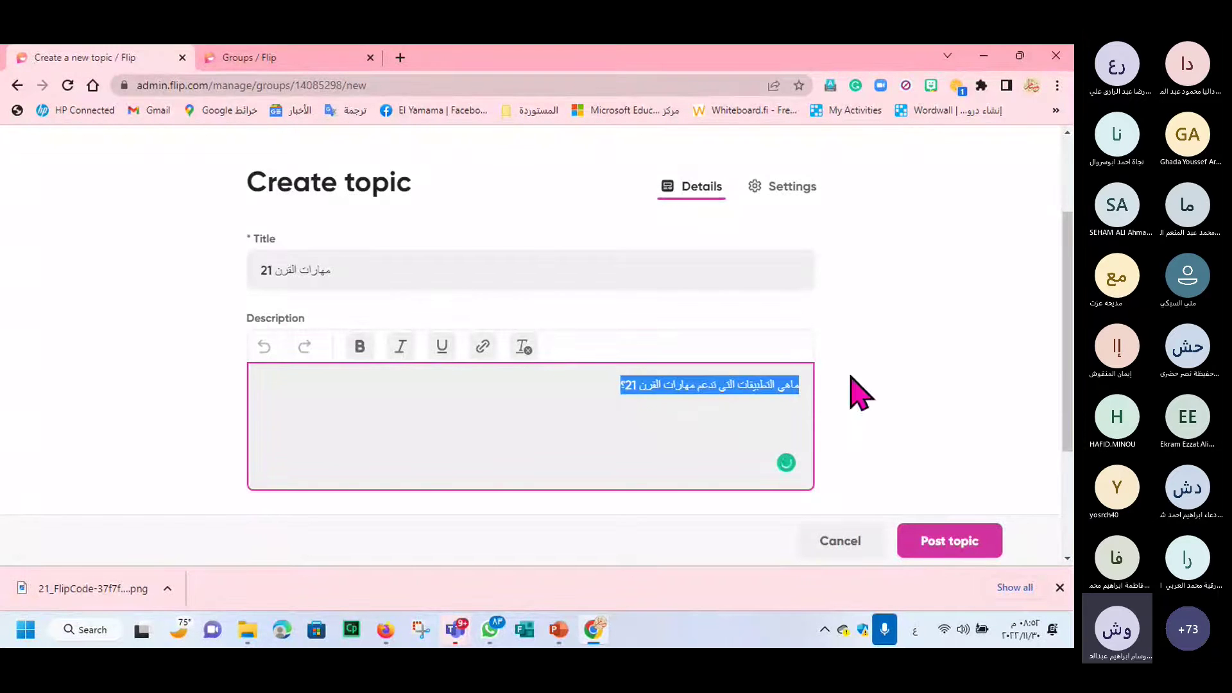
pyautogui.click(360, 346)
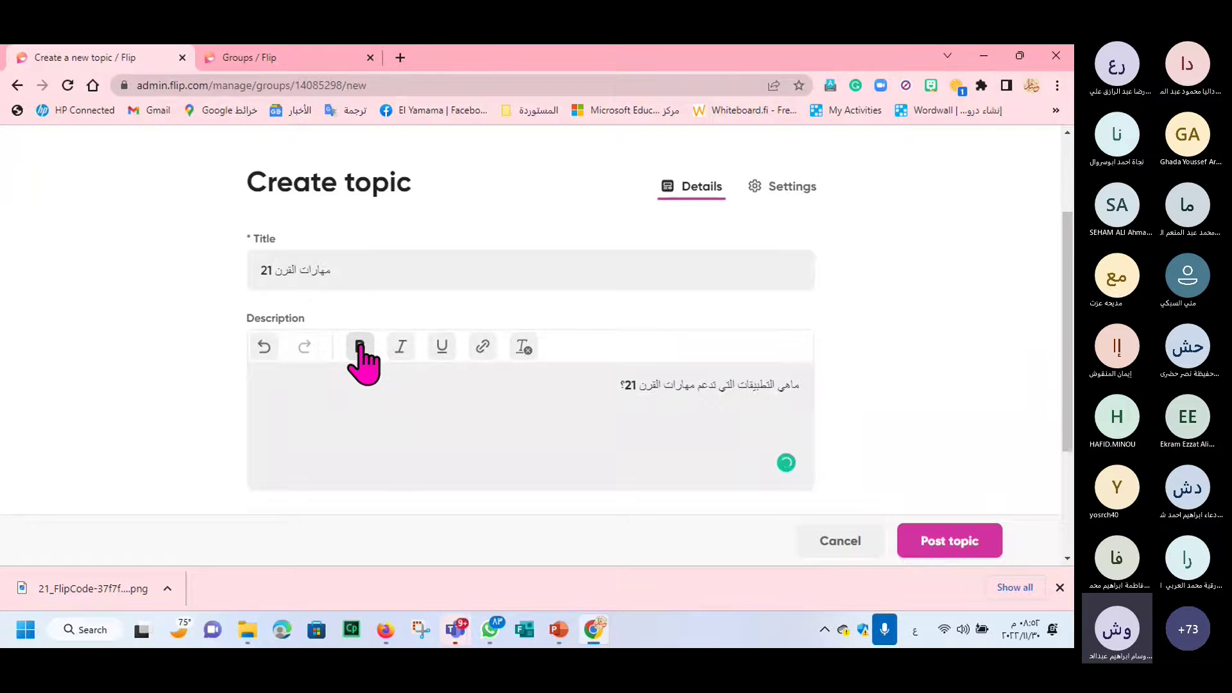
pyautogui.click(440, 349)
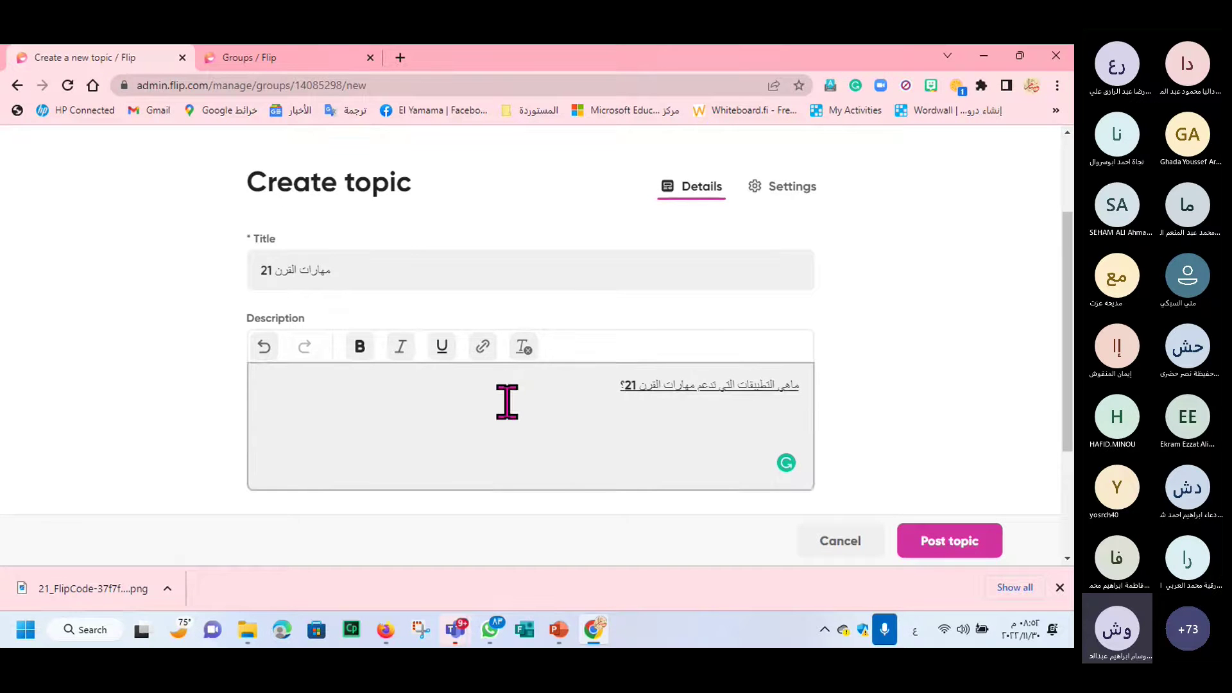
# Step: Search Google in a new browser tab for "مهارات القرن 21 ويكيبيديا" and open the Arabic Wikipedia article on 21st-century skills
pyautogui.click(400, 59)
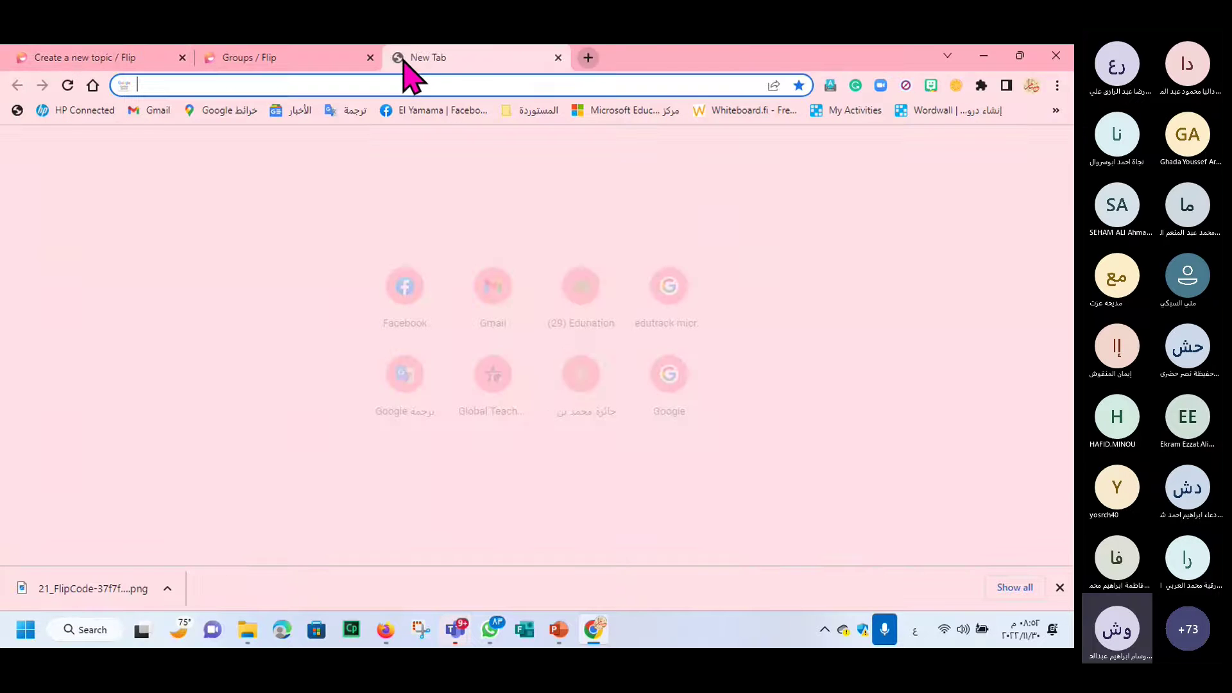
pyautogui.click(666, 399)
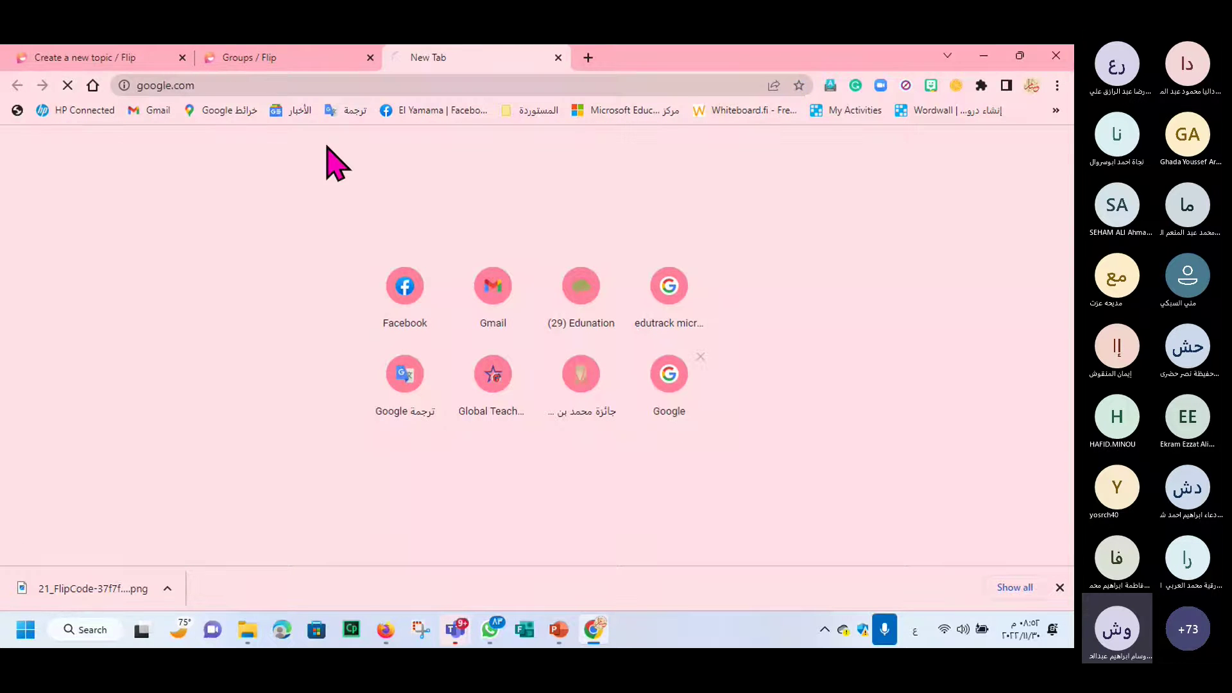
pyautogui.click(385, 332)
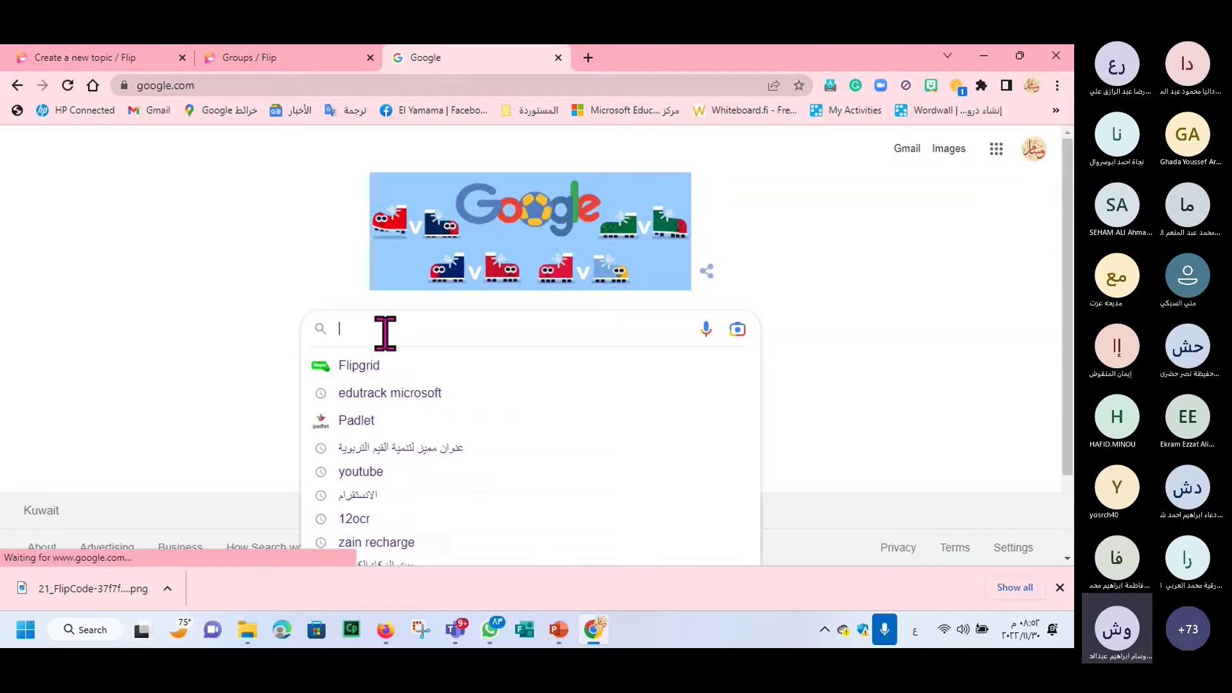
pyautogui.write('مهارا')
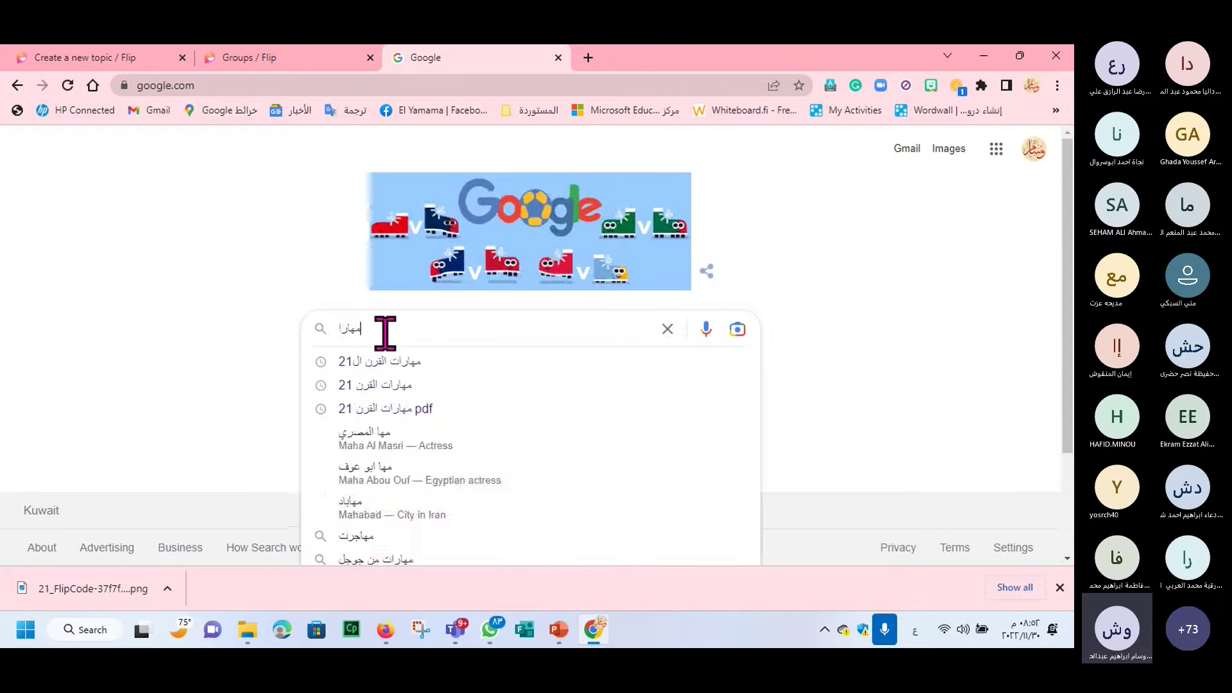
pyautogui.write('ت القرن 21 ')
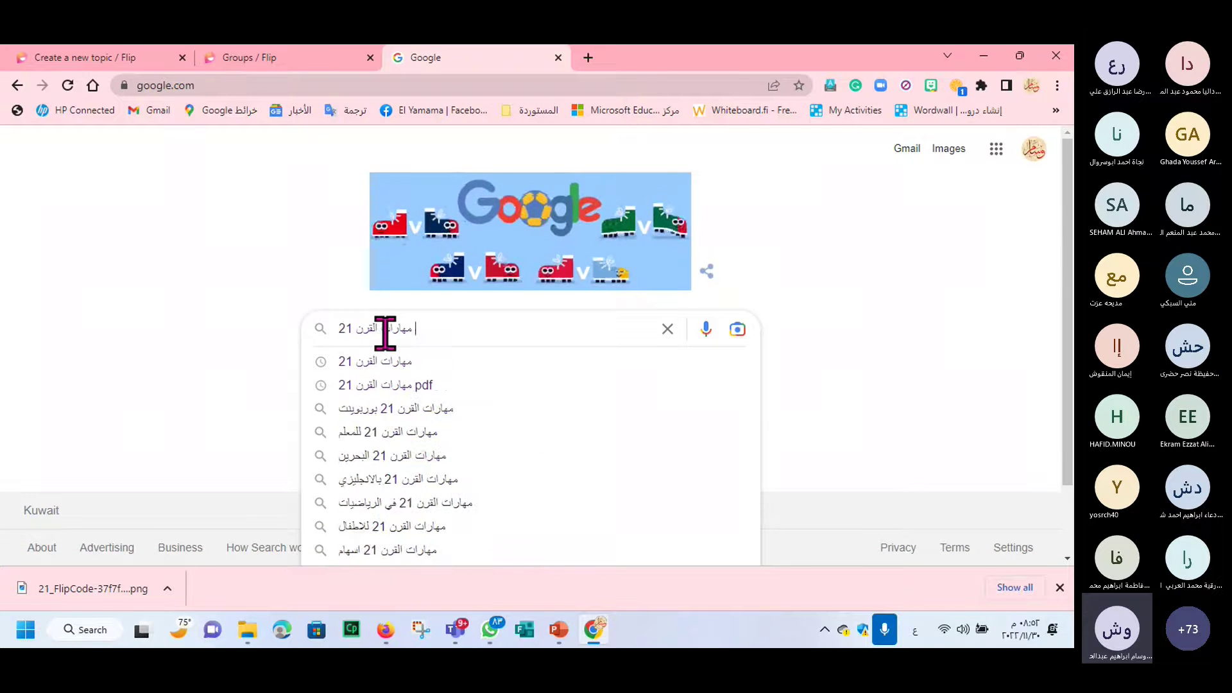
pyautogui.write('ويكيبي')
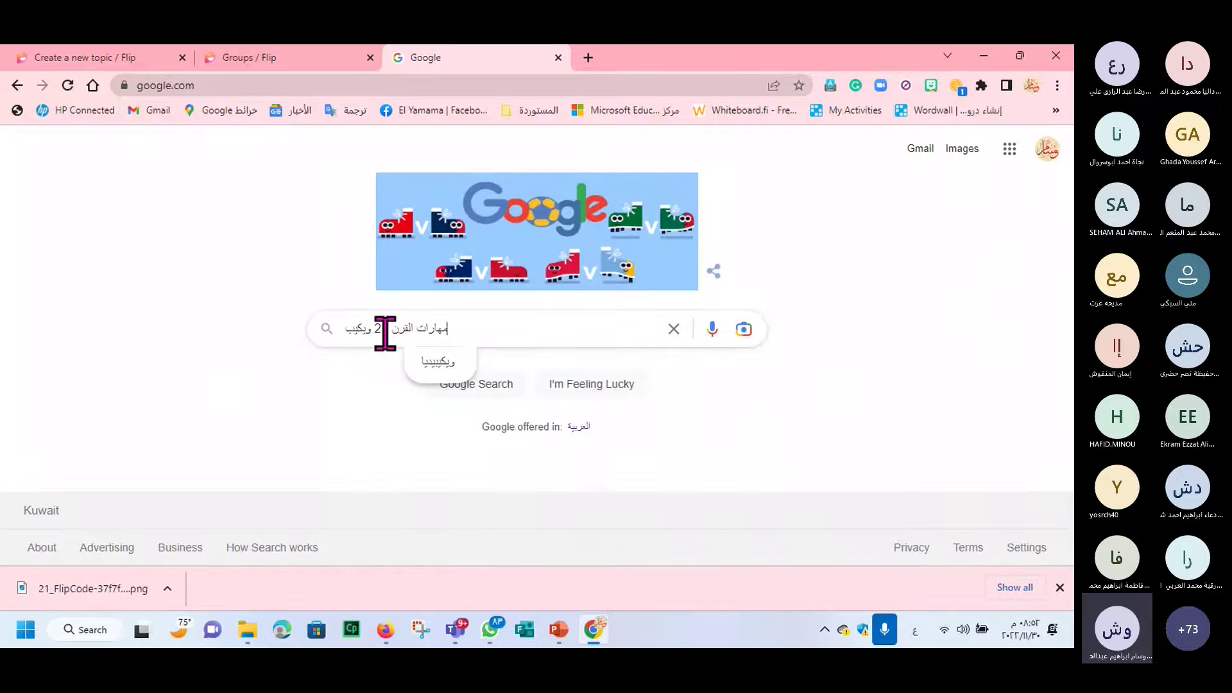
pyautogui.write('دي')
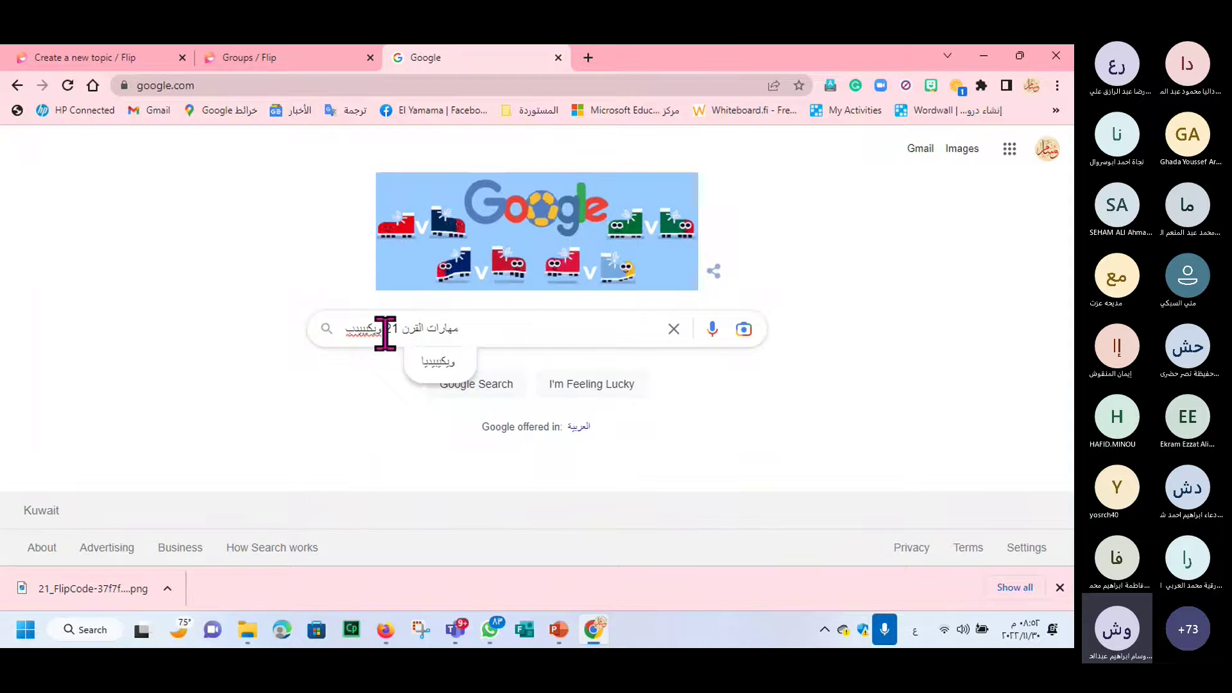
pyautogui.write('ا')
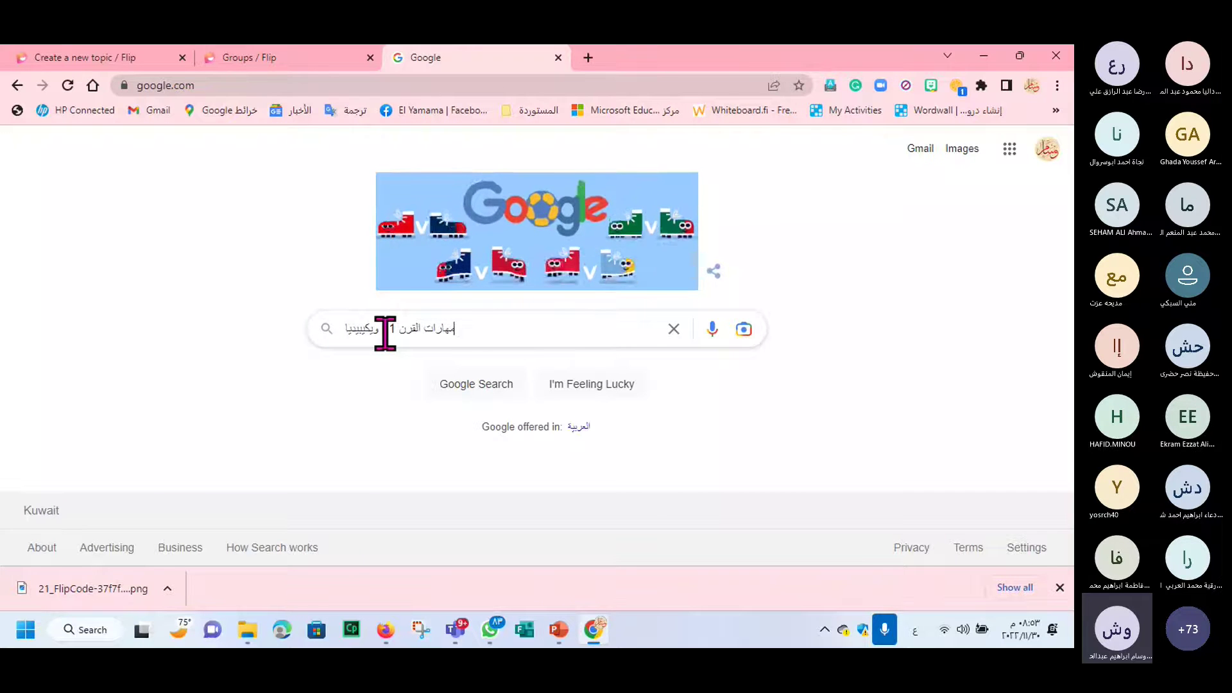
pyautogui.press('Return')
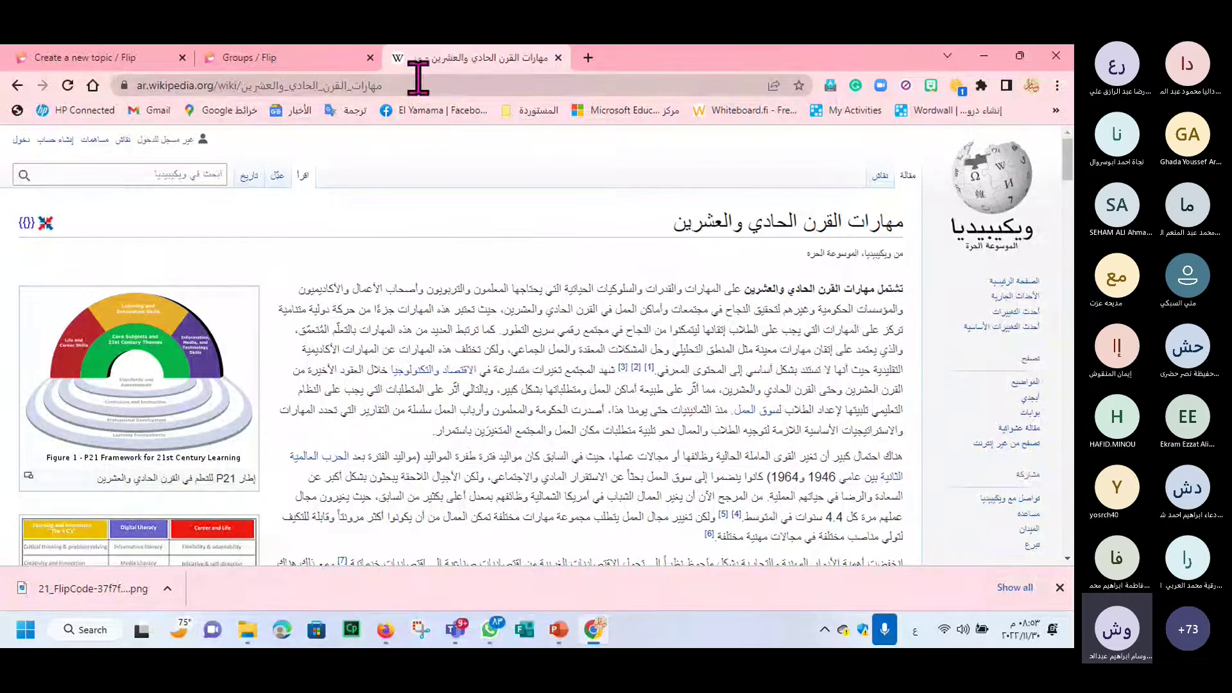
# Step: Copy the full web address of the Wikipedia article "مهارات القرن الحادي والعشرين"
pyautogui.click(459, 83)
pyautogui.doubleClick(525, 85)
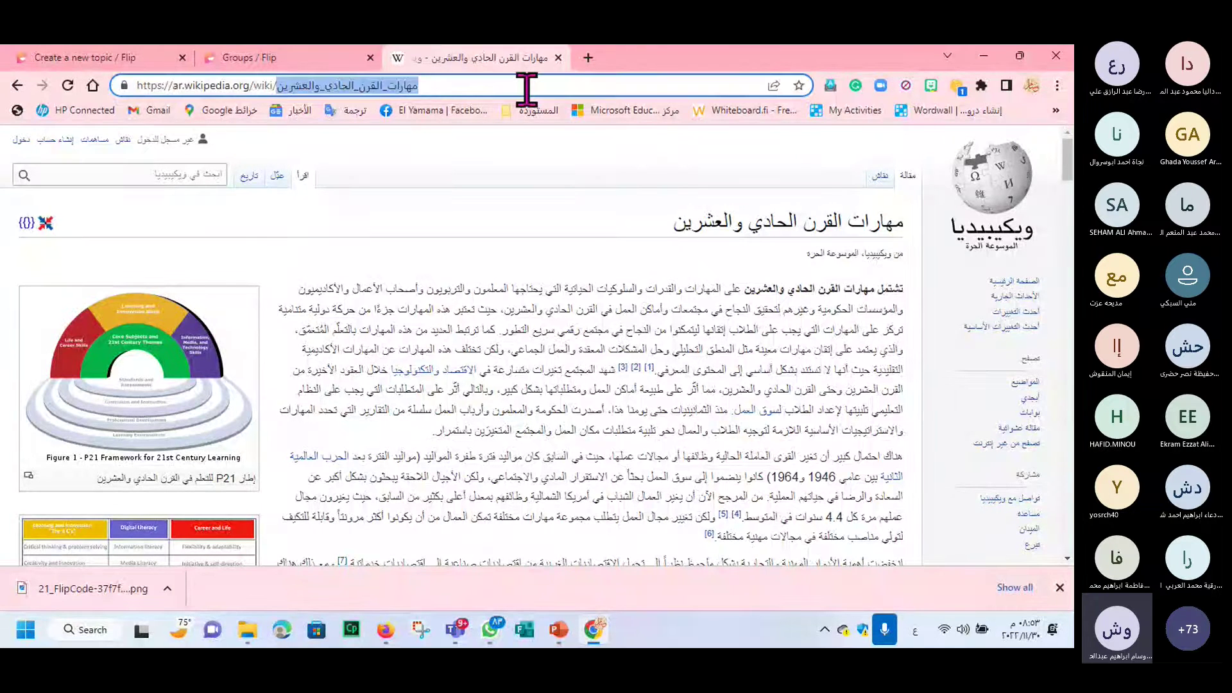
pyautogui.moveTo(462, 84); pyautogui.dragTo(132, 85)
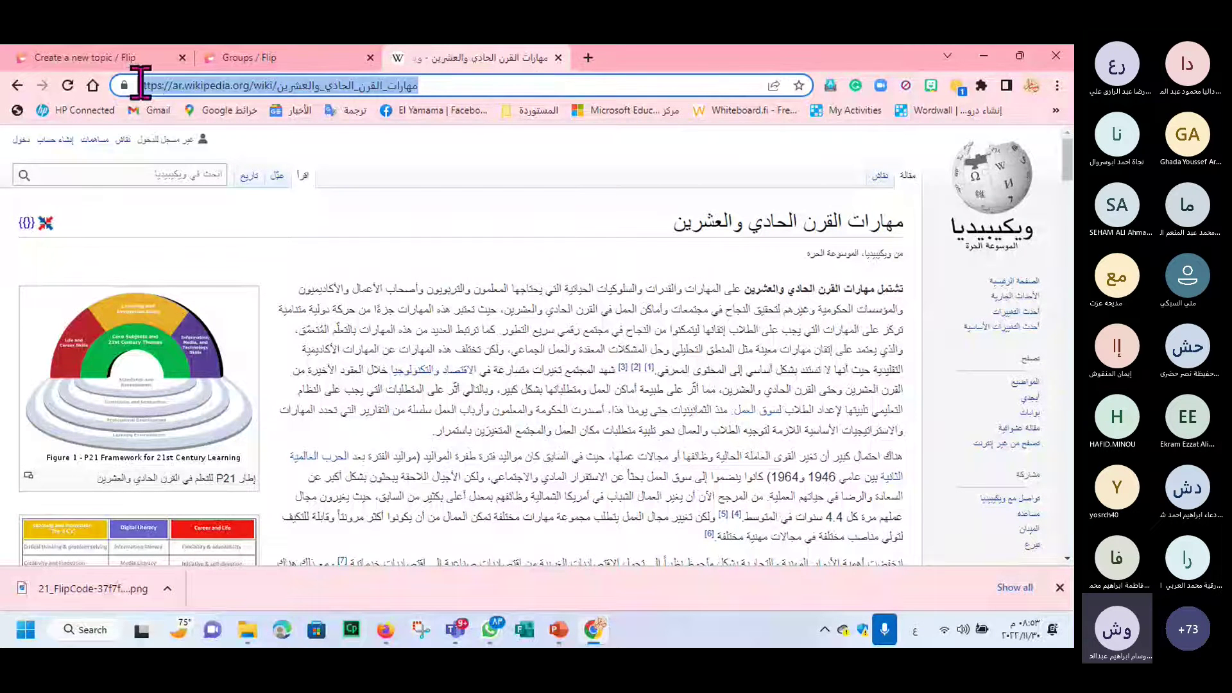
pyautogui.rightClick(183, 88)
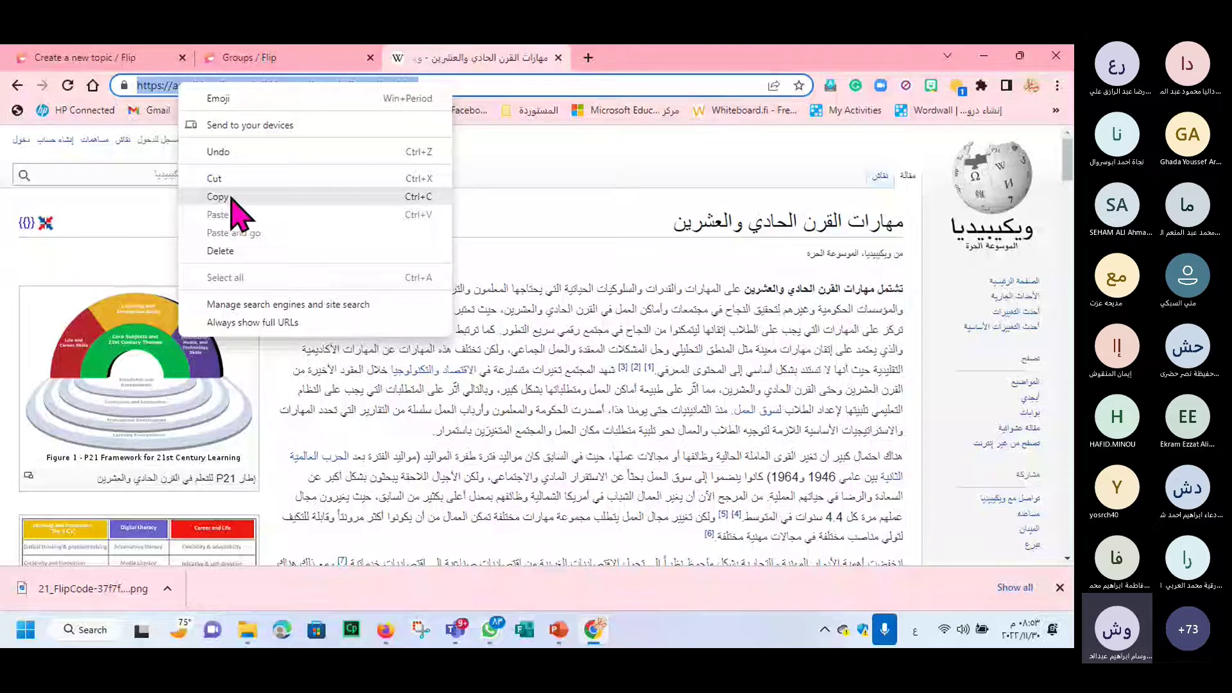
pyautogui.click(230, 194)
# Step: Return to the Flip topic being created and link the whole description question to the copied Wikipedia address
pyautogui.click(272, 61)
pyautogui.click(117, 58)
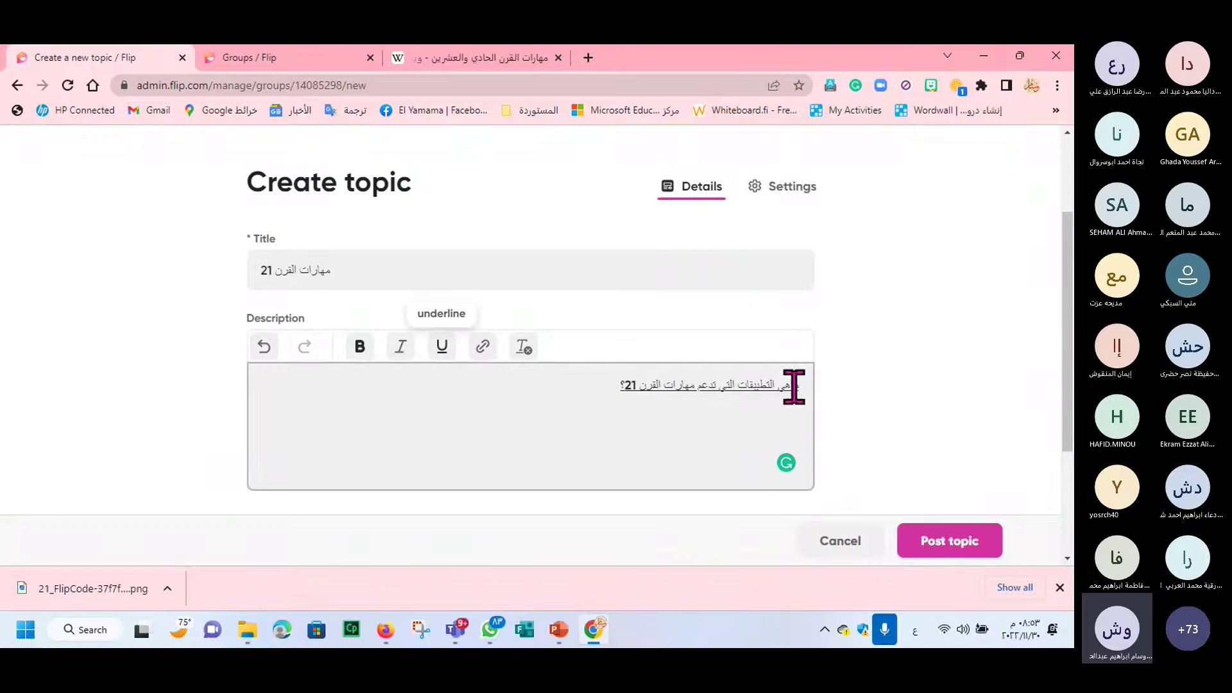
pyautogui.moveTo(800, 385); pyautogui.dragTo(605, 392)
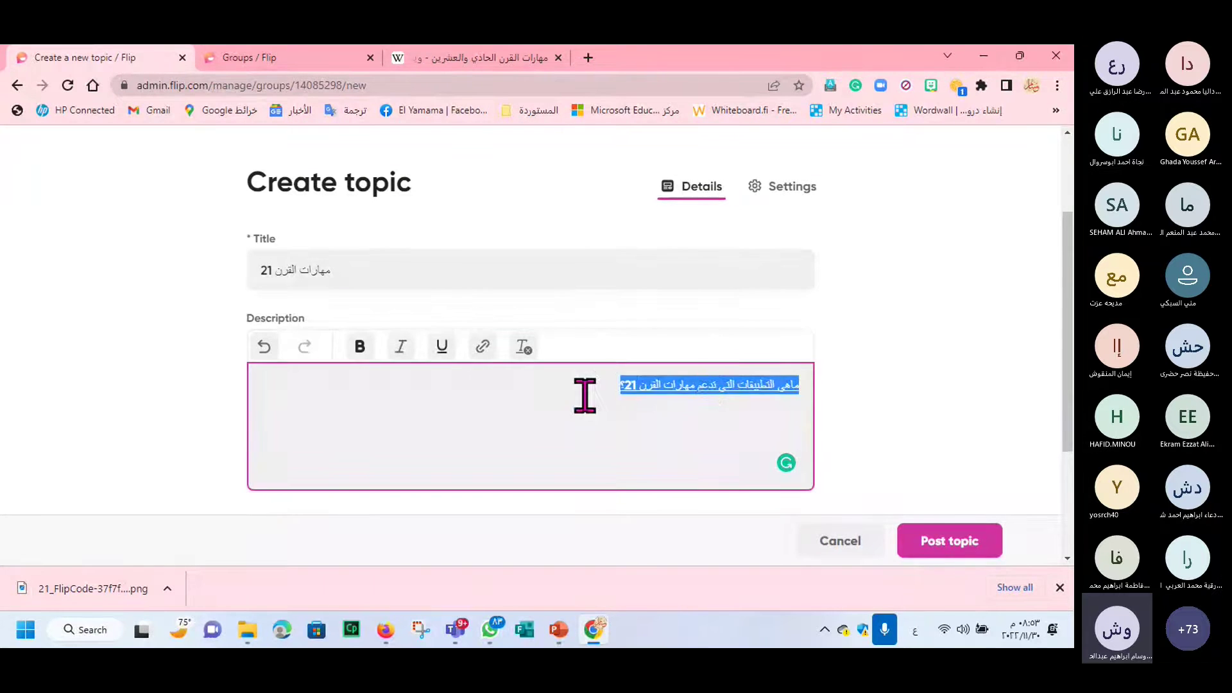
pyautogui.click(483, 346)
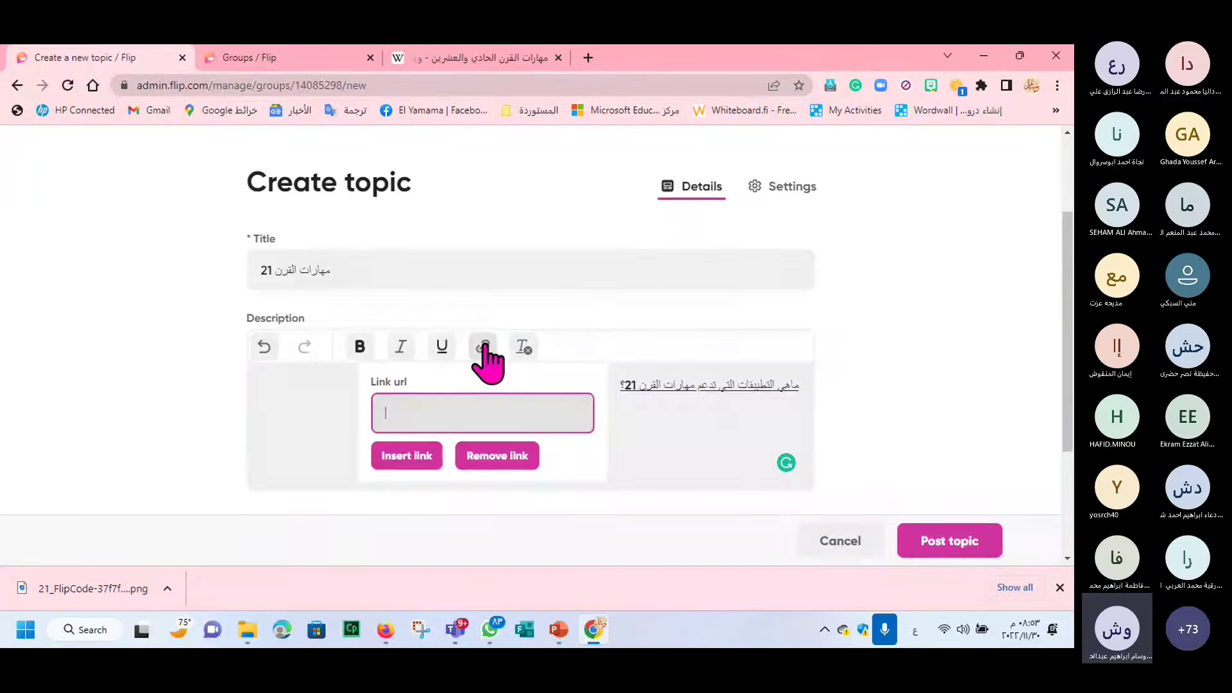
pyautogui.rightClick(383, 417)
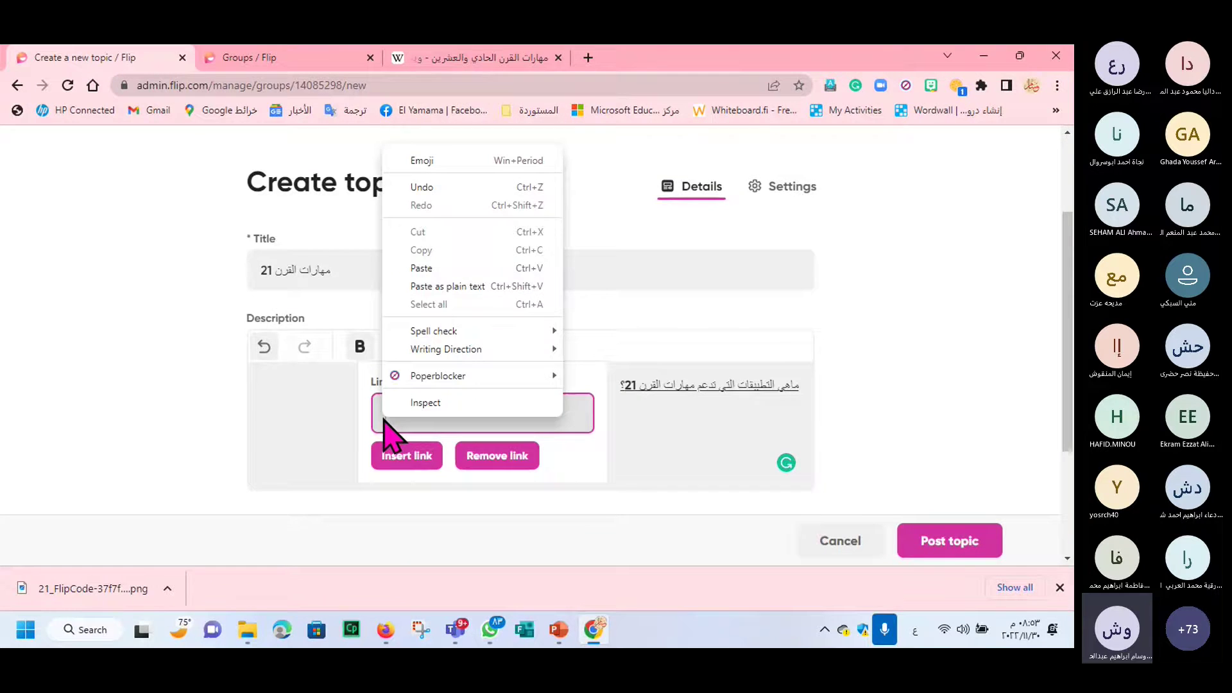
pyautogui.click(424, 269)
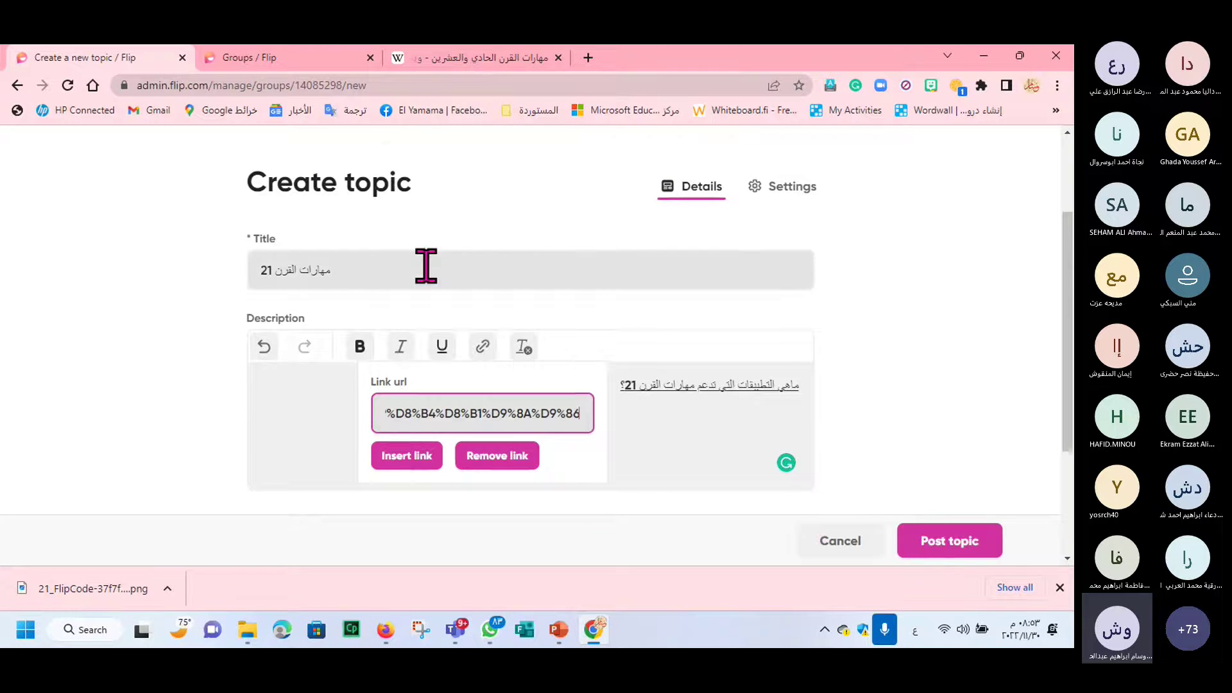
pyautogui.click(423, 459)
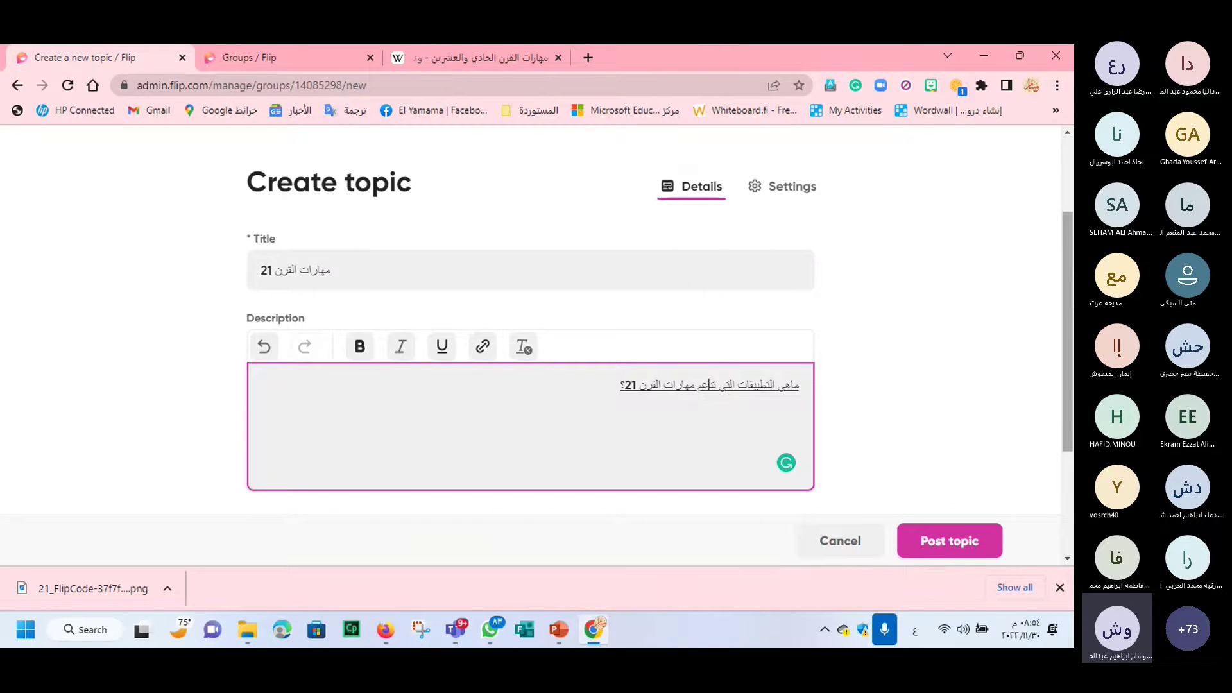
# Step: Search Google in a new browser tab for "مهارات القرن 21" and show the image results
pyautogui.scroll(-3, 1068, 292)
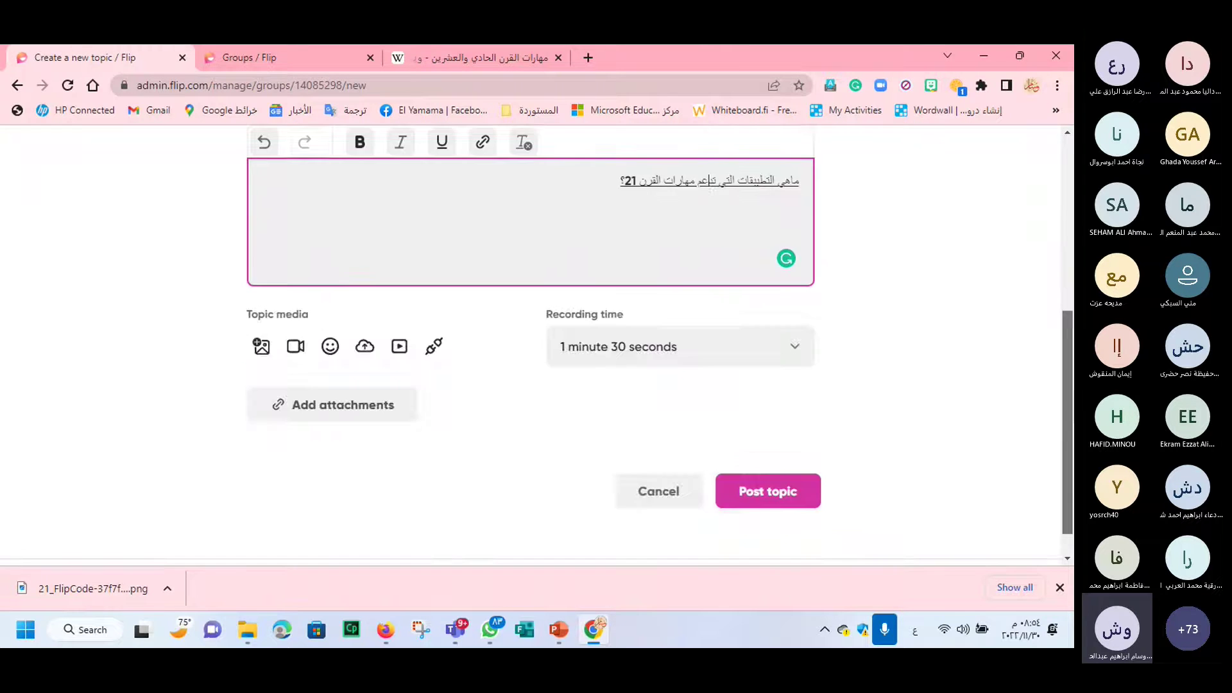
pyautogui.scroll(-1, 1068, 291)
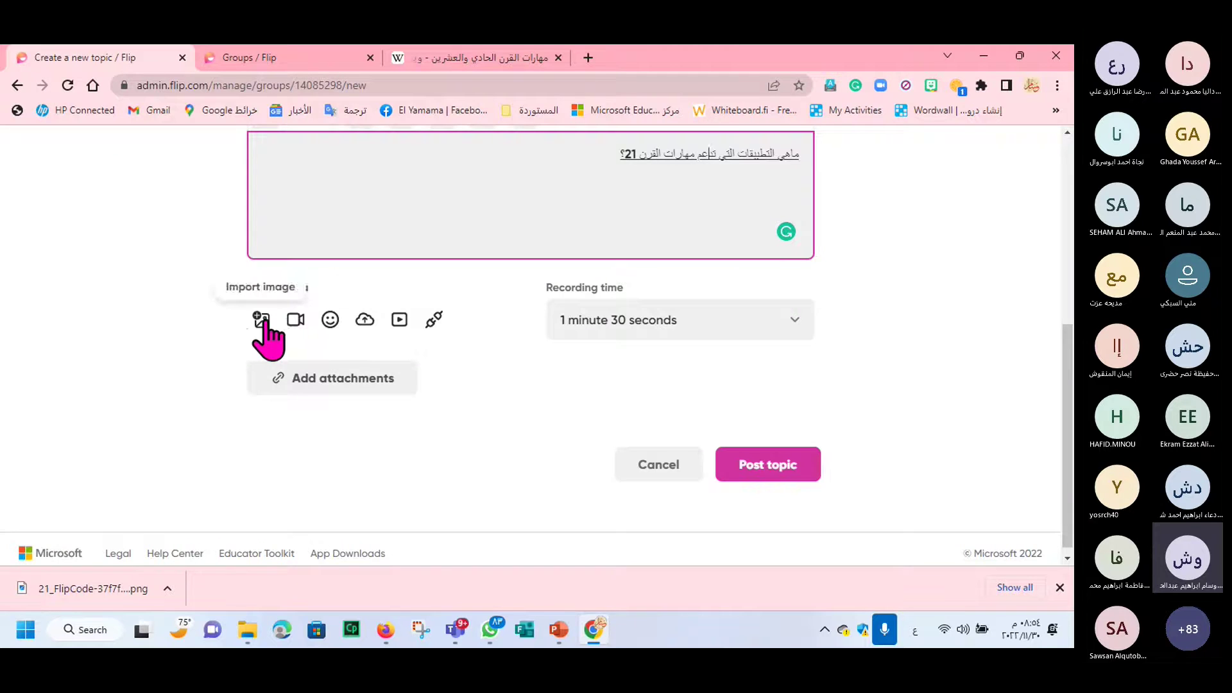
pyautogui.click(587, 57)
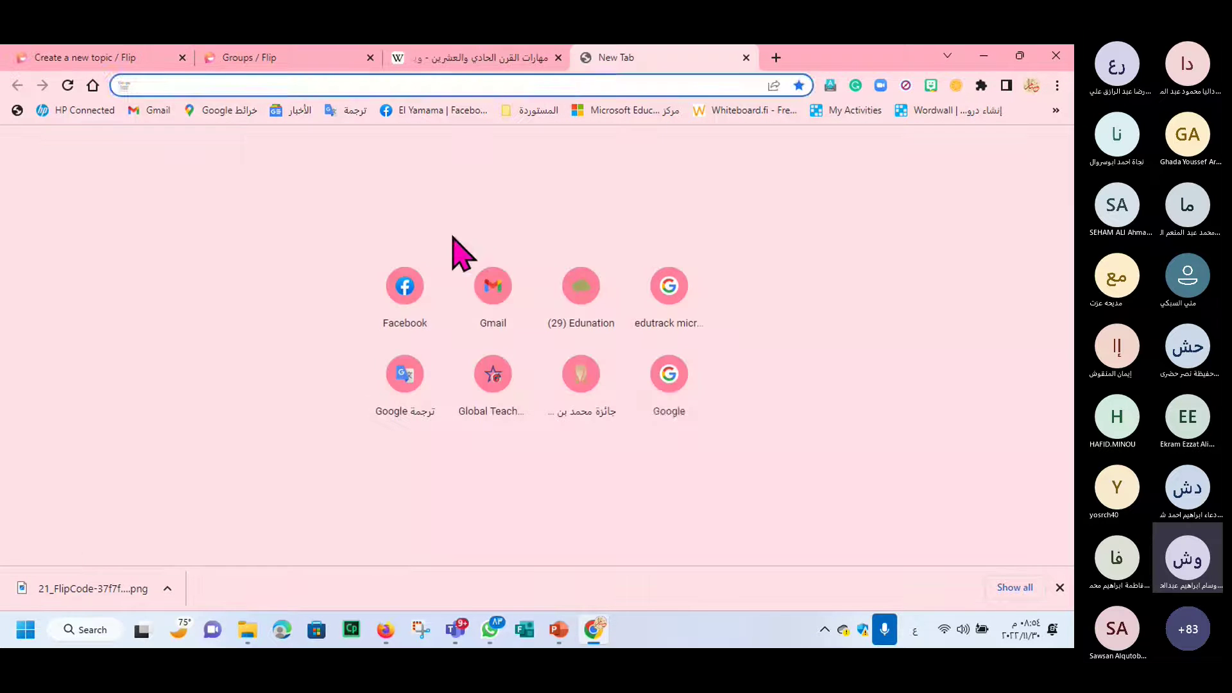
pyautogui.click(674, 404)
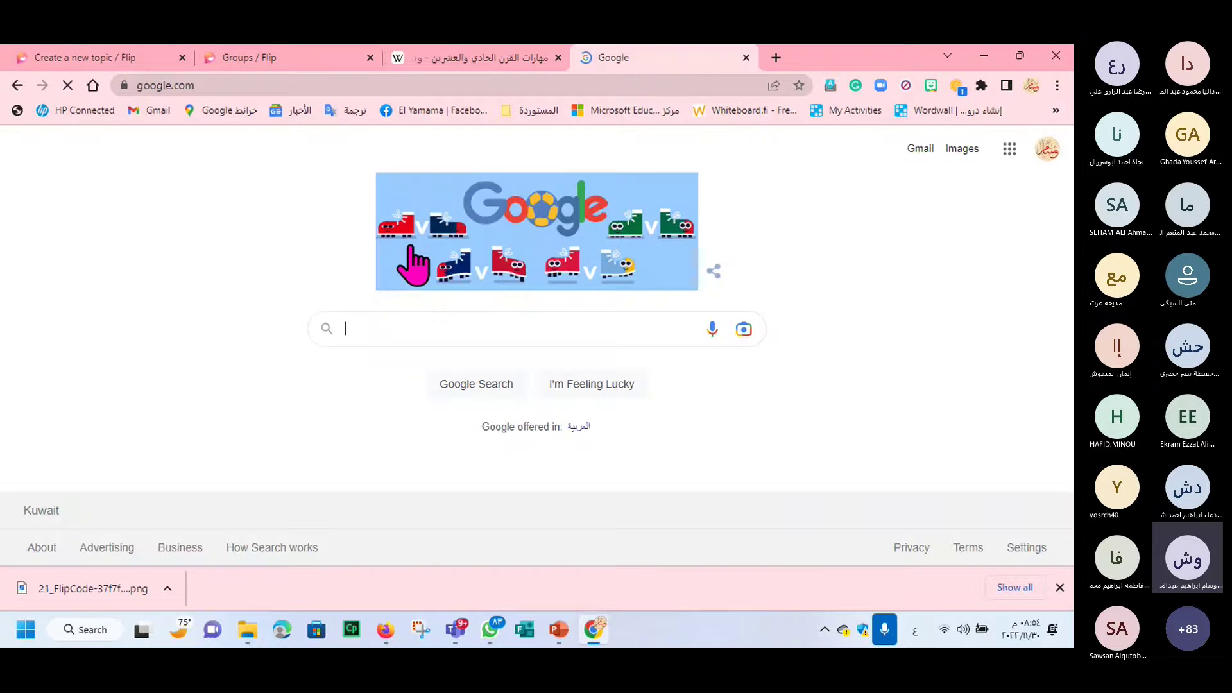
pyautogui.click(389, 330)
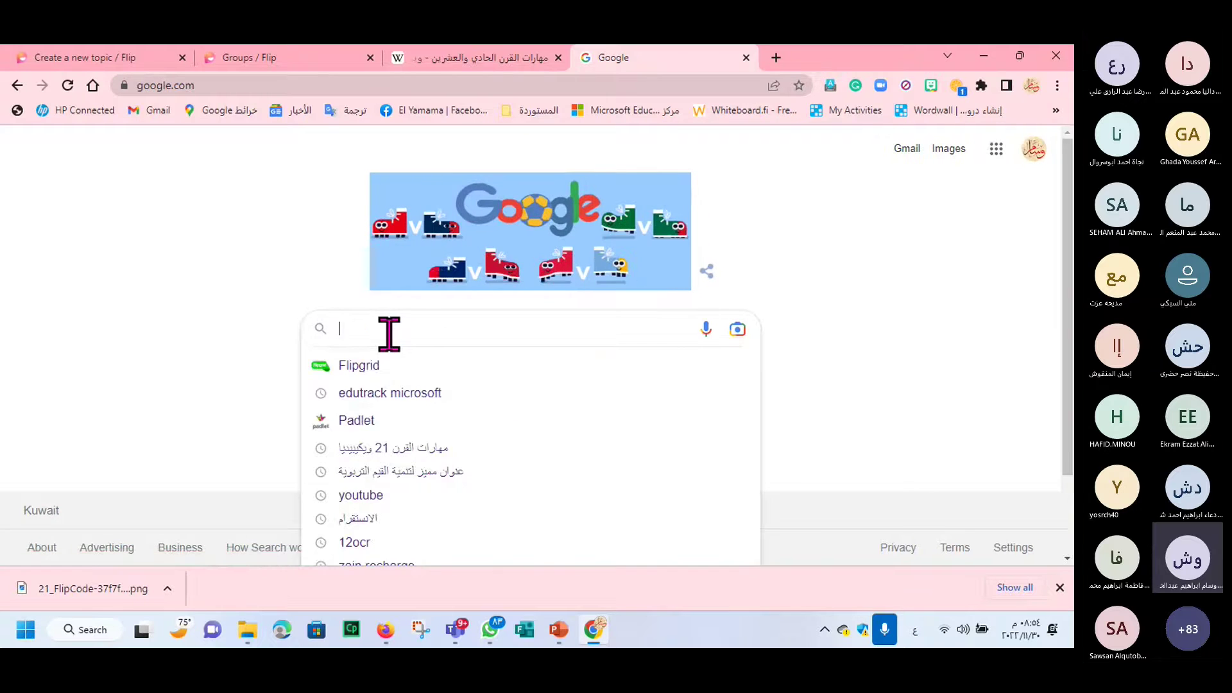
pyautogui.write('مهارات الق')
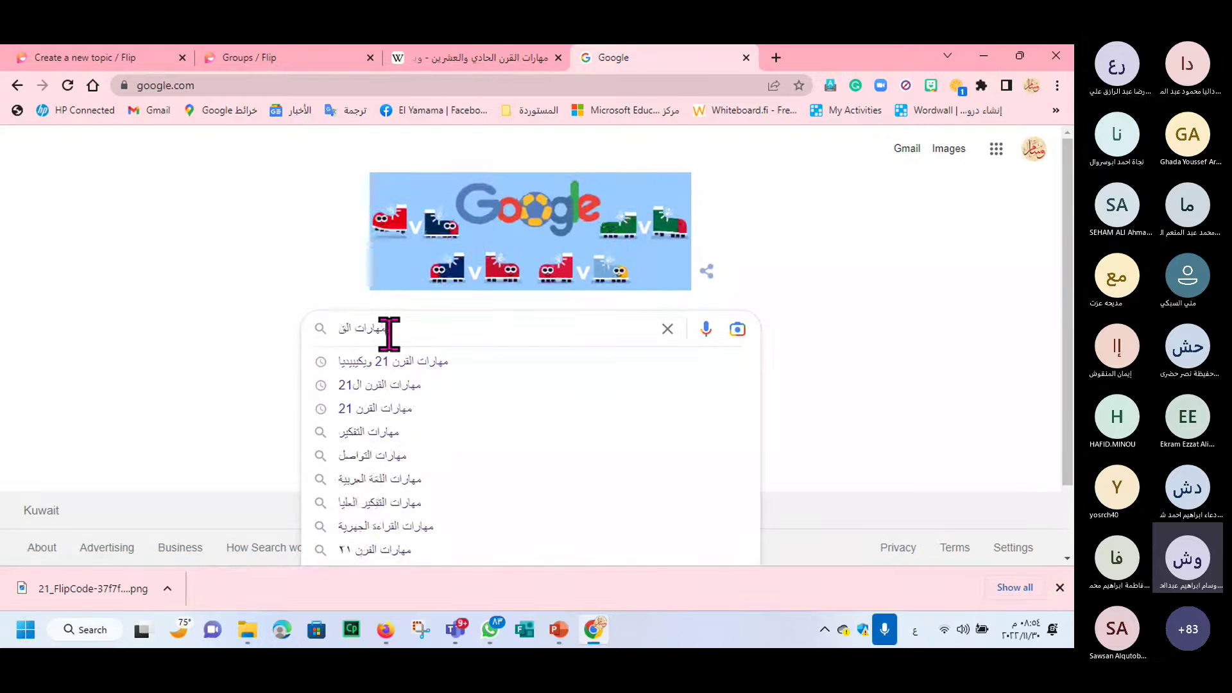
pyautogui.write('رن 11')
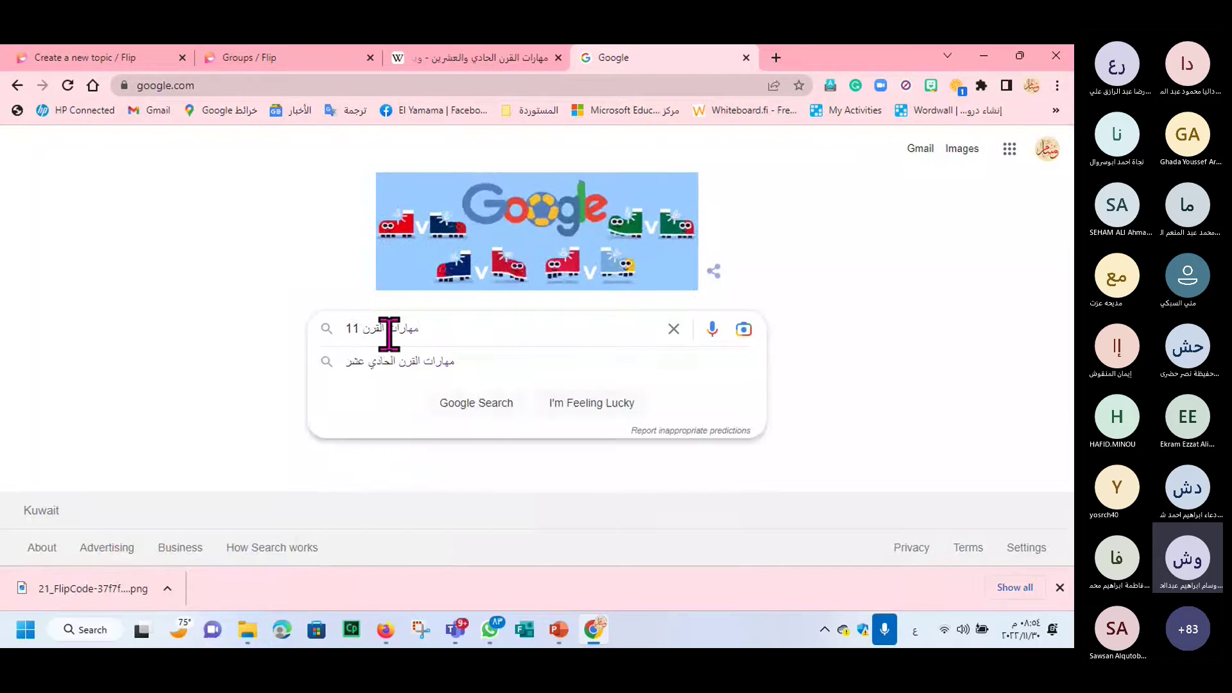
pyautogui.press('BackSpace')
pyautogui.press('BackSpace')
pyautogui.write('21')
pyautogui.press('Return')
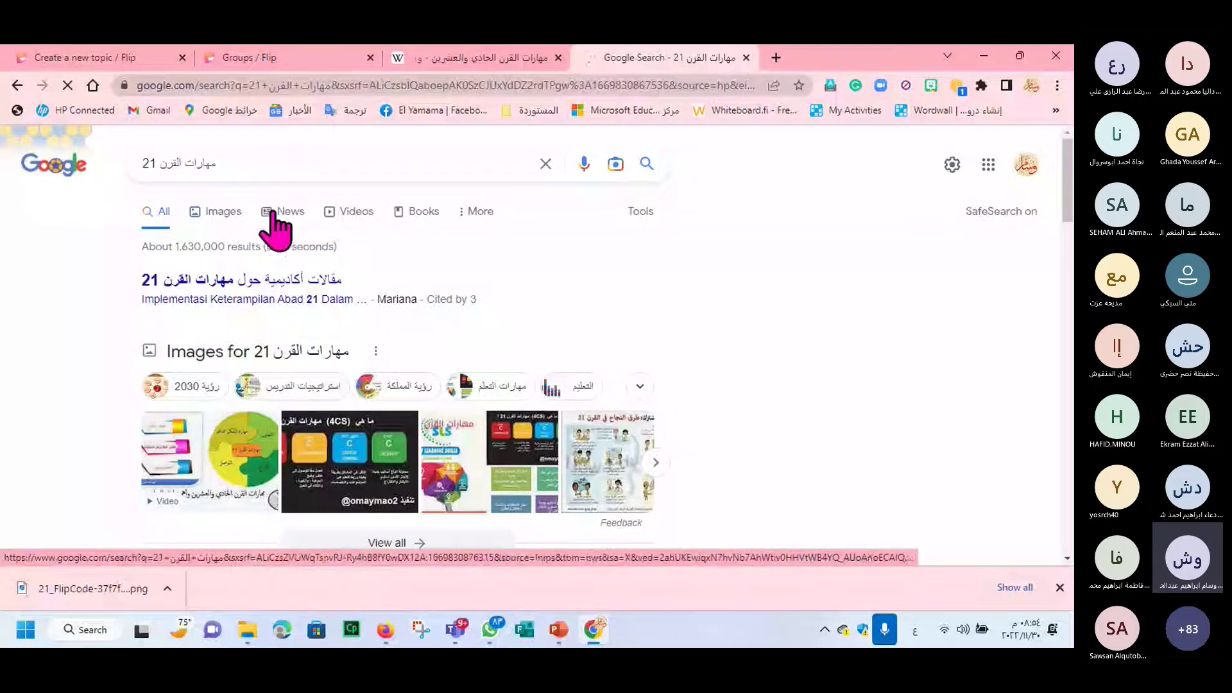
pyautogui.click(239, 213)
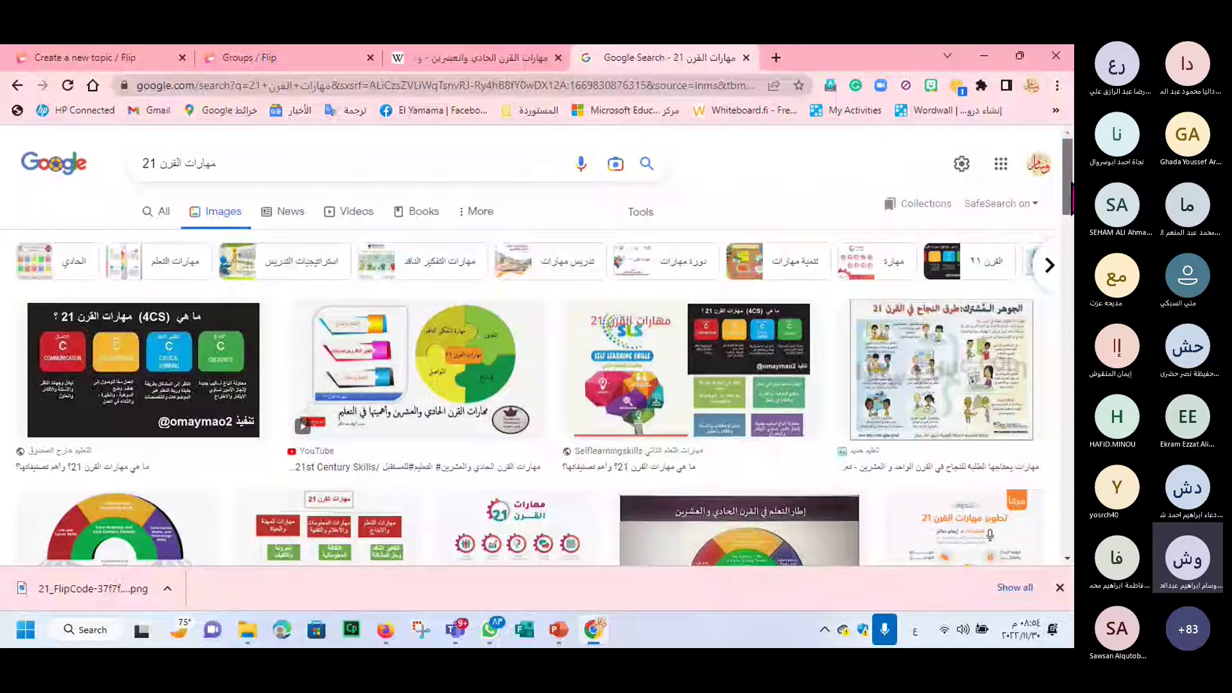
# Step: Save the four-quadrant skills circle picture (personal, social, technical, teaching skills) to Downloads as the JPEG image "maxresdefault"
pyautogui.scroll(-10, 532, 359)
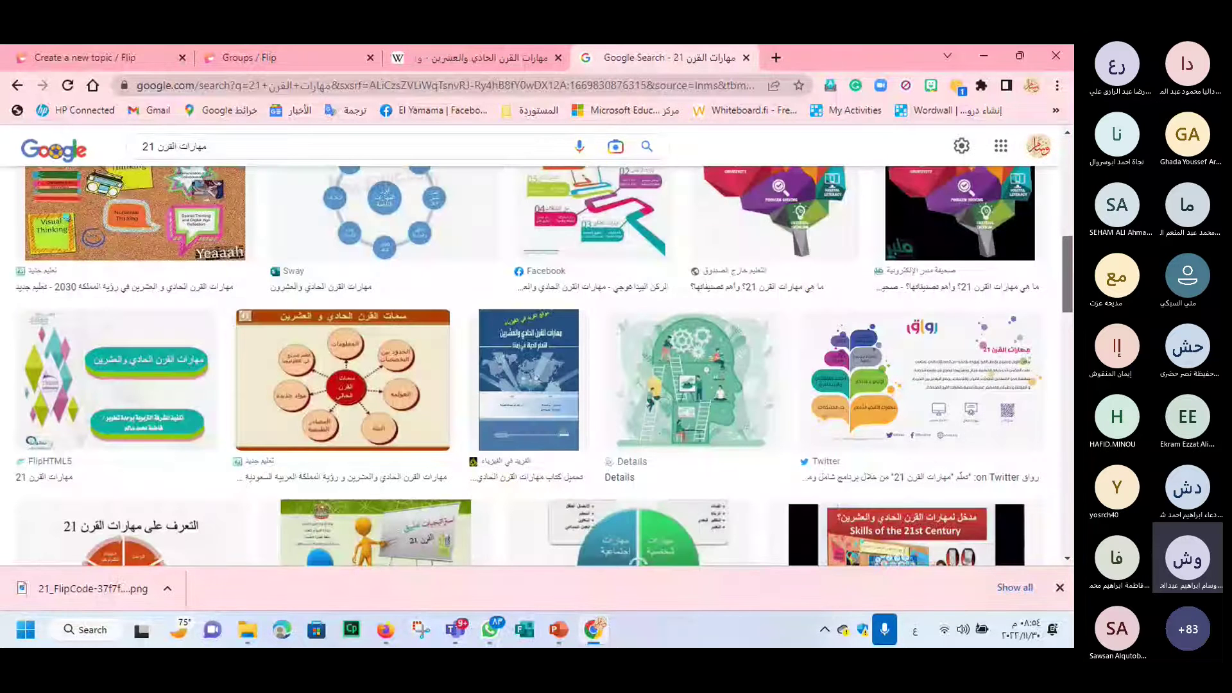
pyautogui.scroll(-2, 532, 365)
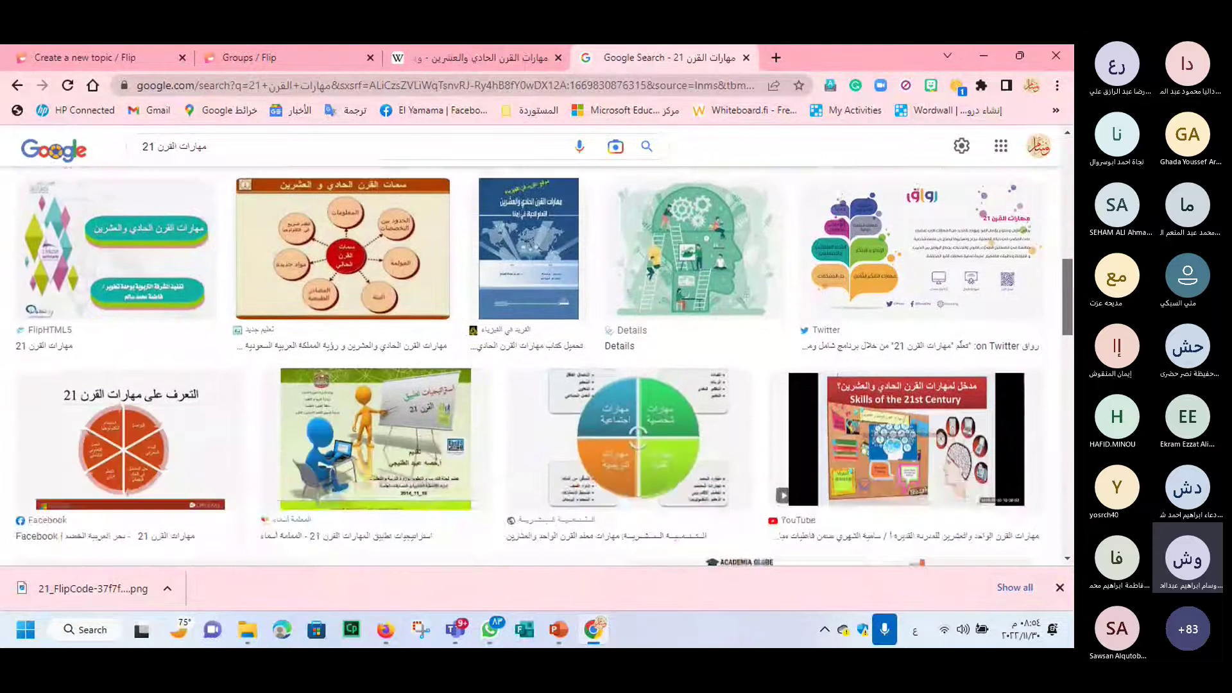
pyautogui.scroll(-2, 778, 333)
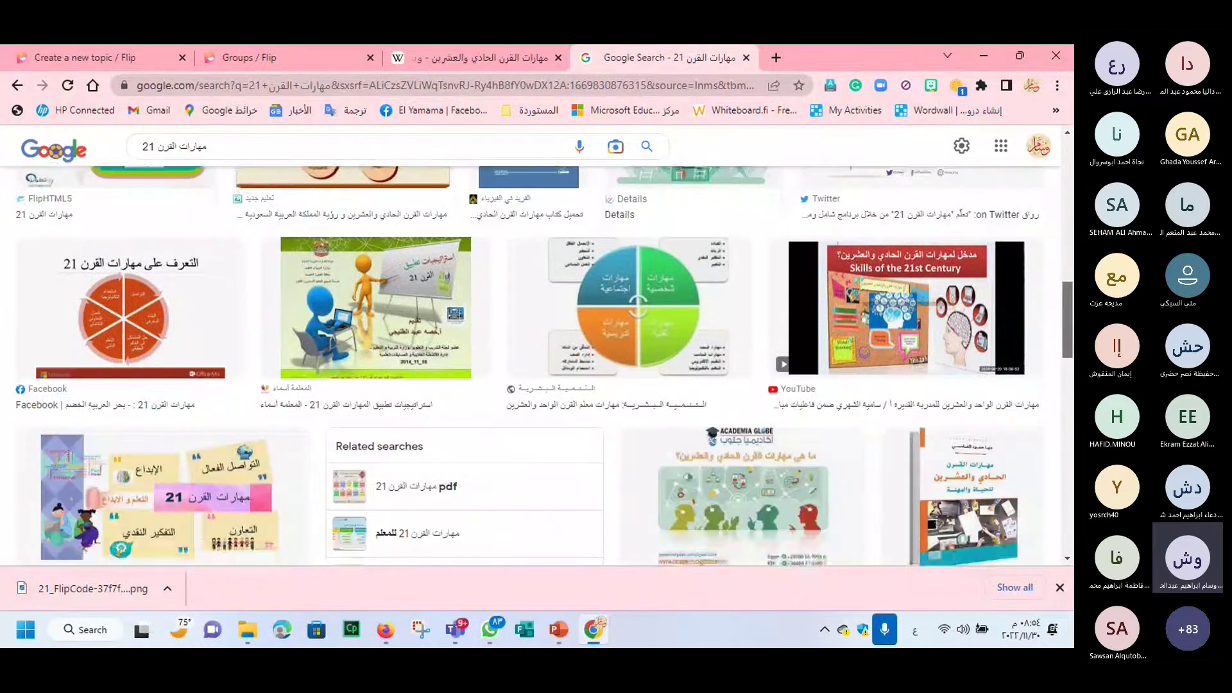
pyautogui.moveTo(1065, 344); pyautogui.dragTo(1065, 327)
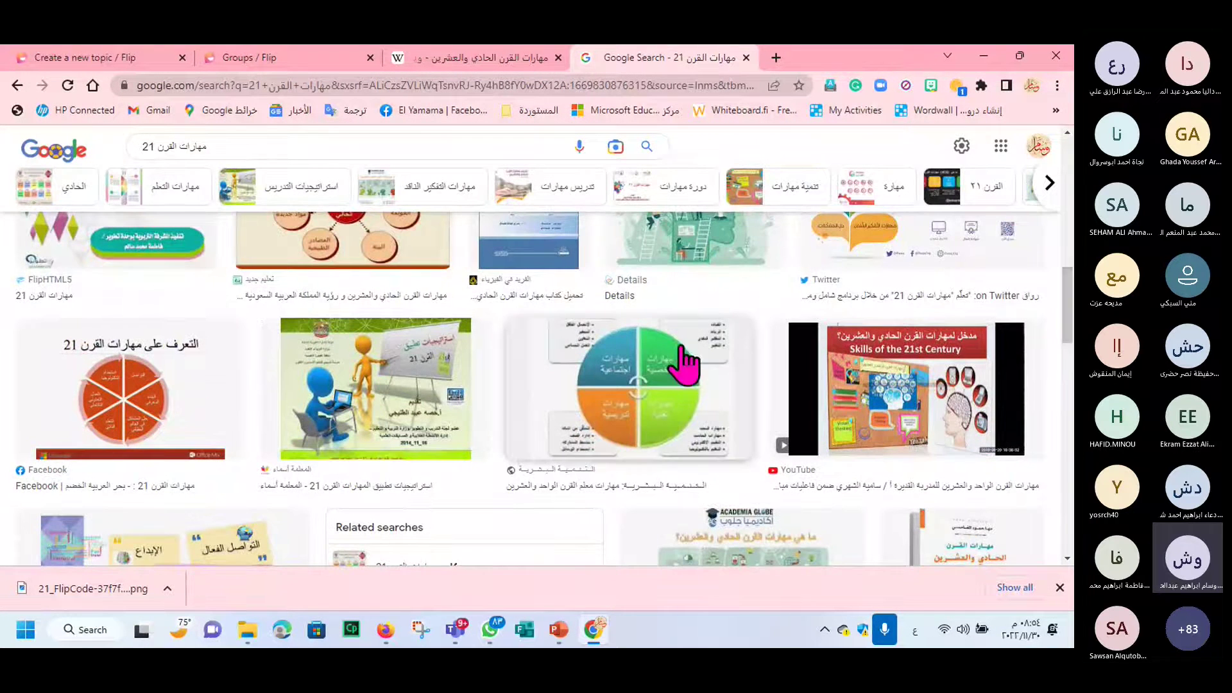
pyautogui.click(658, 383)
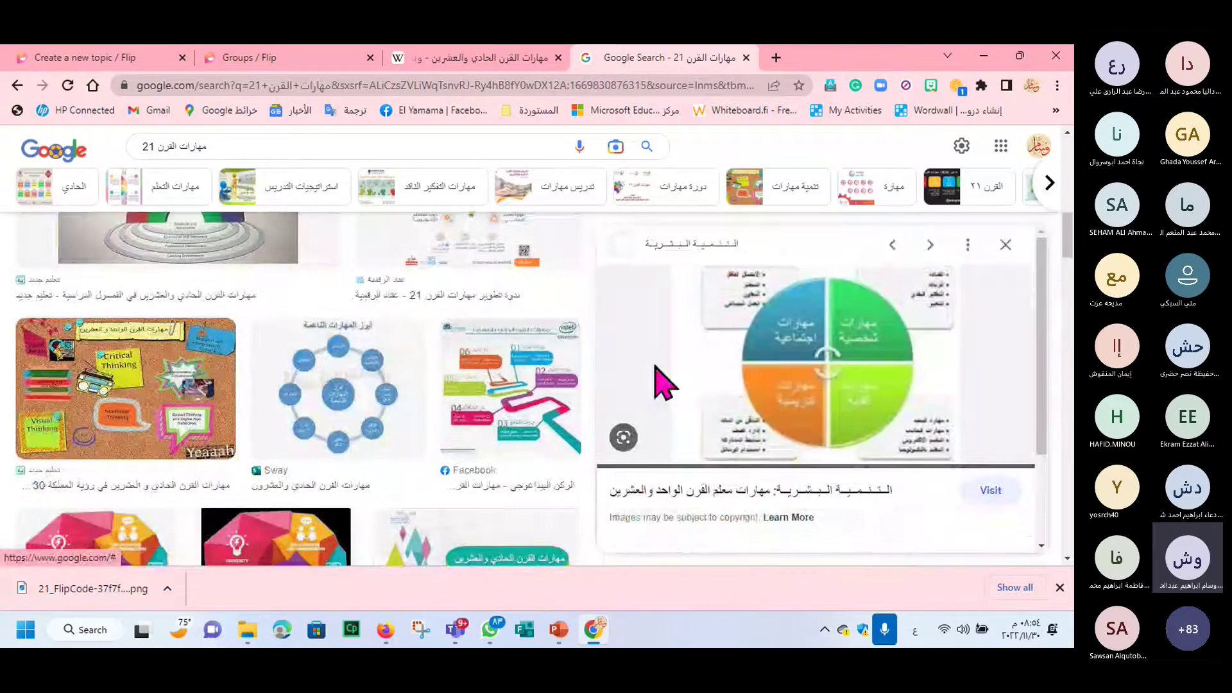
pyautogui.rightClick(856, 342)
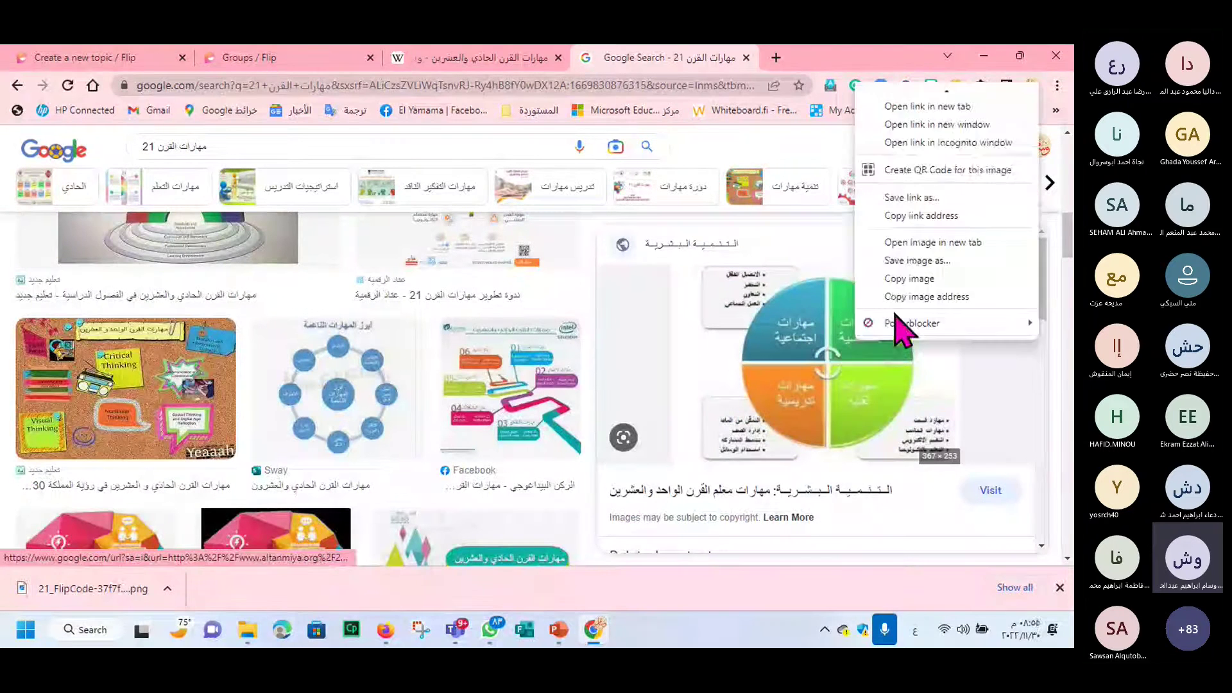
pyautogui.click(909, 279)
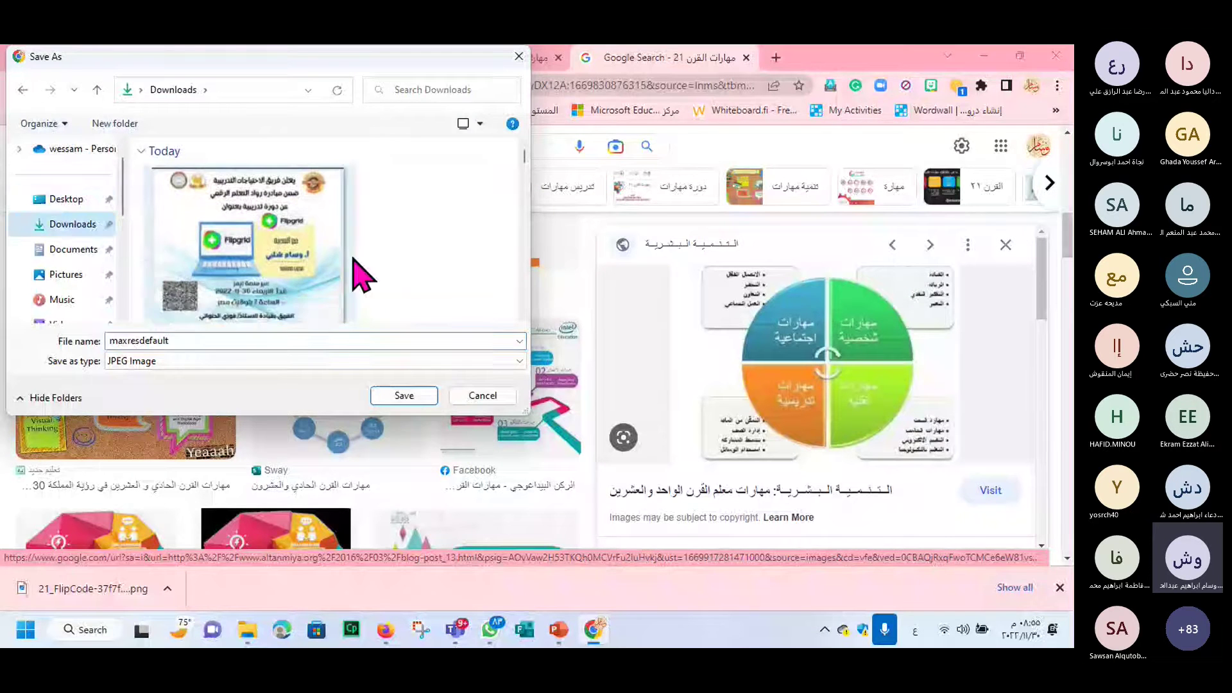
pyautogui.click(393, 394)
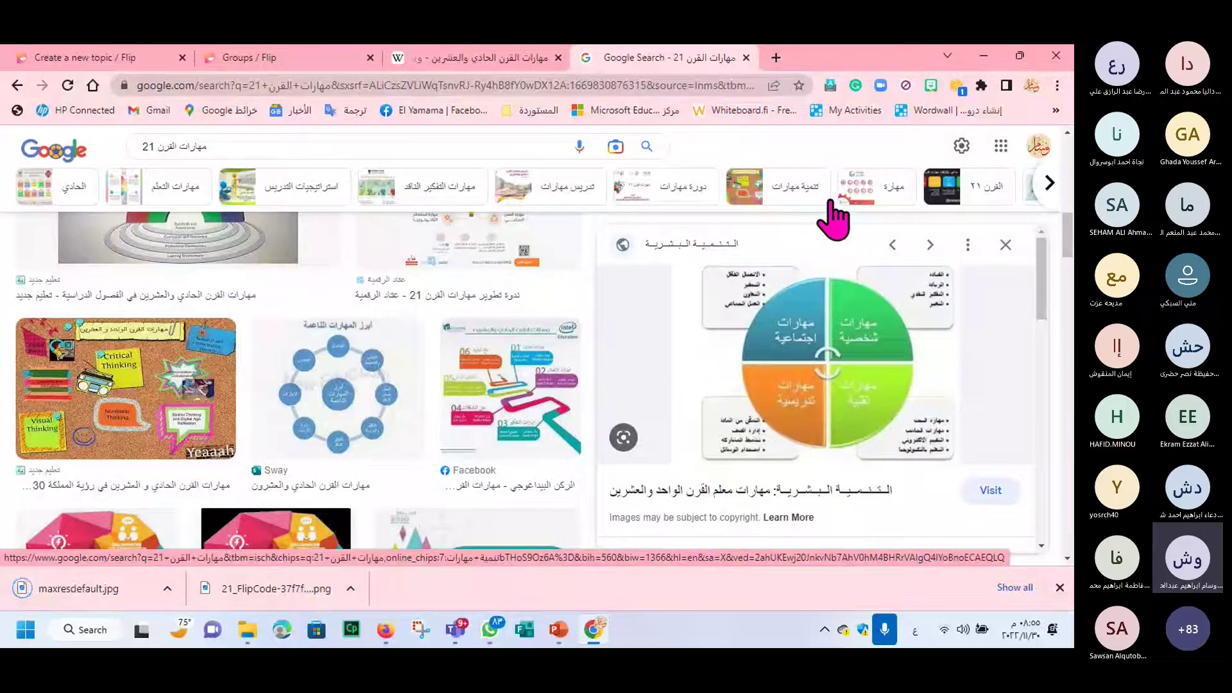
# Step: Return to the Flip topic being created and upload the image "maxresdefault" from Downloads as the topic media
pyautogui.click(128, 57)
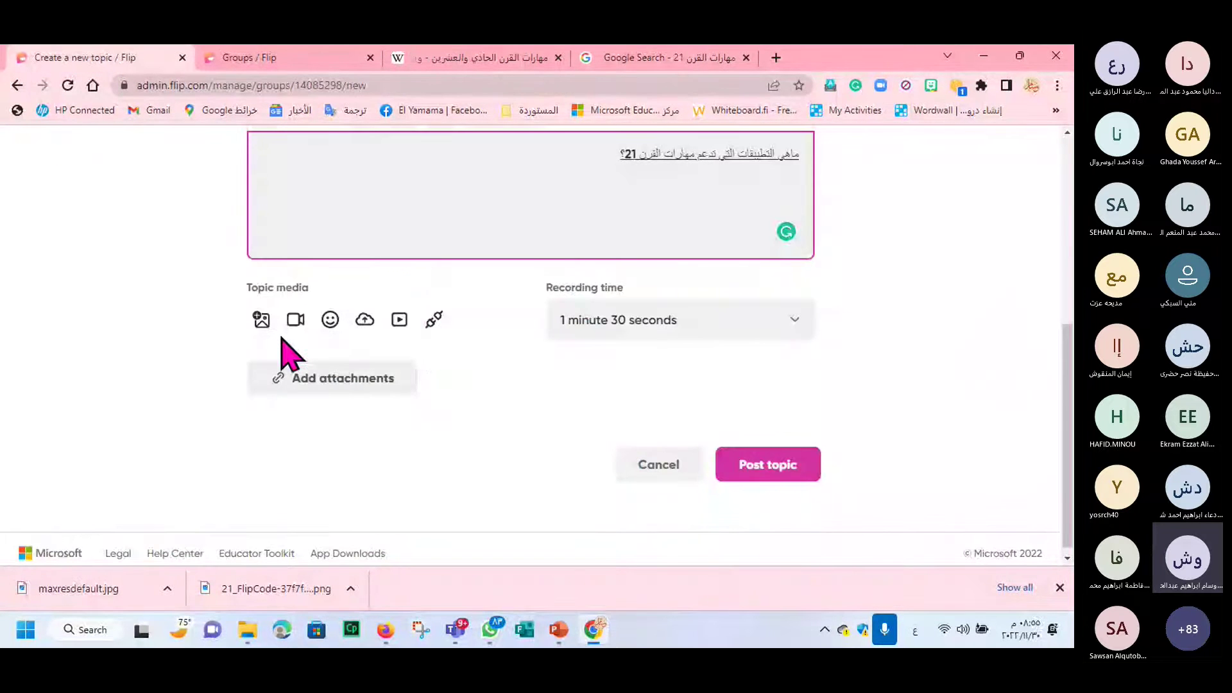
pyautogui.click(261, 320)
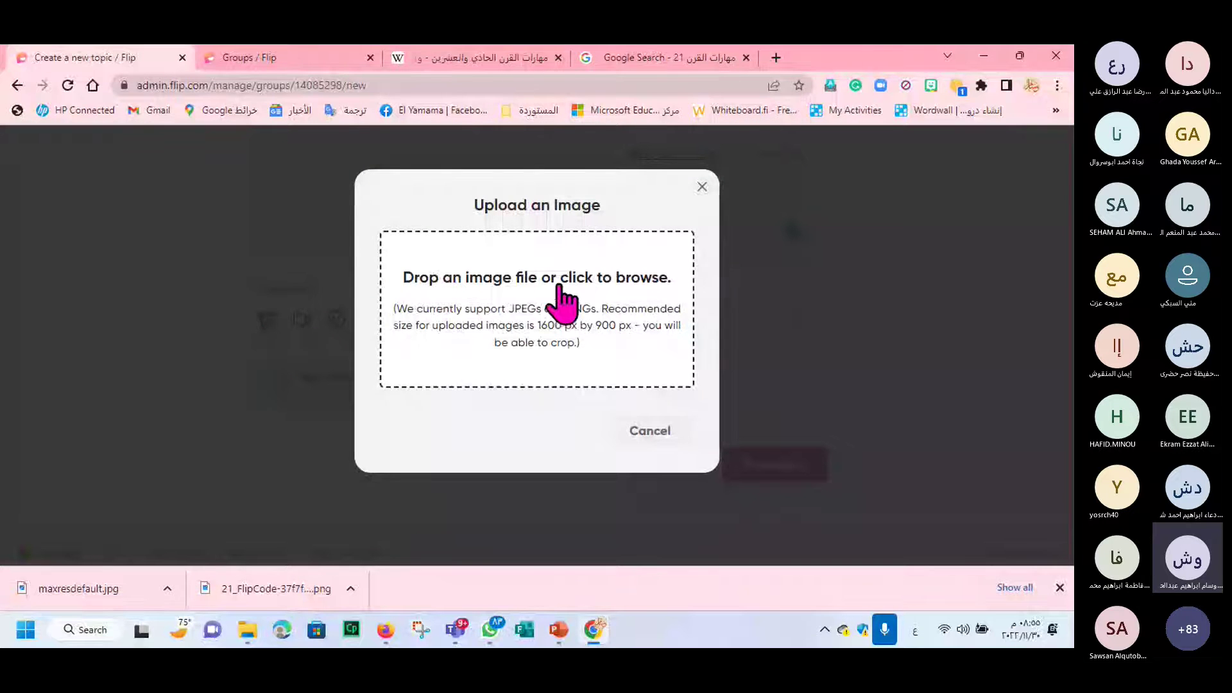
pyautogui.click(538, 292)
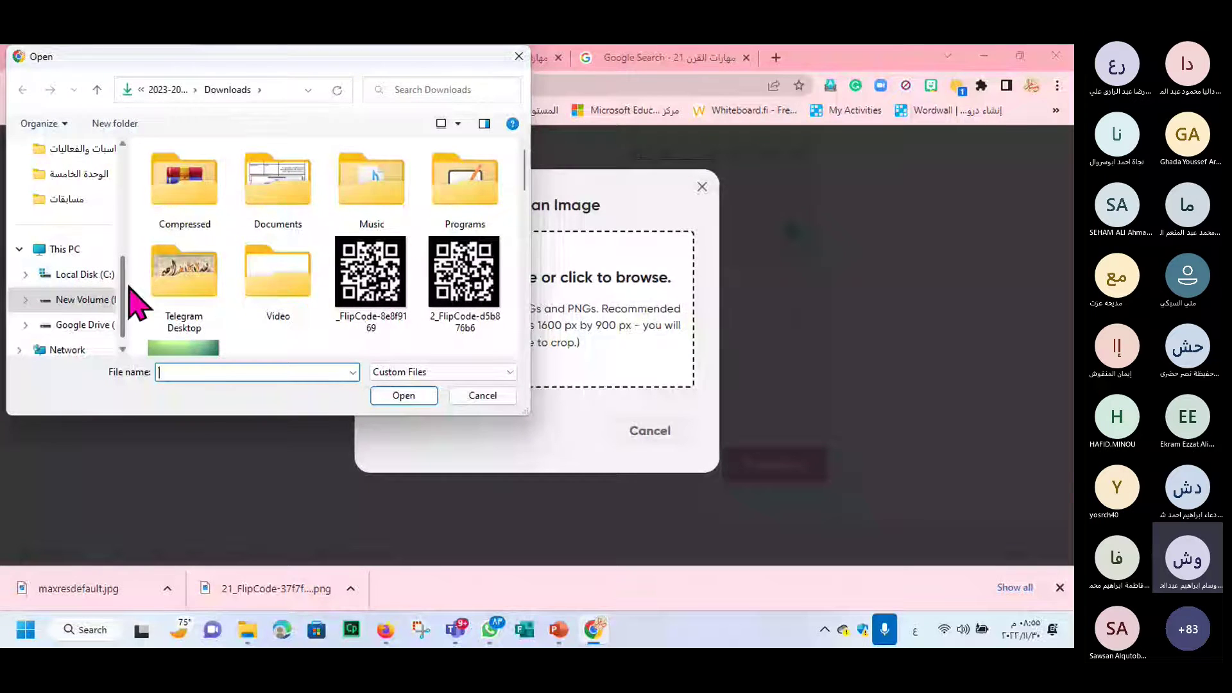
pyautogui.scroll(1, 118, 272)
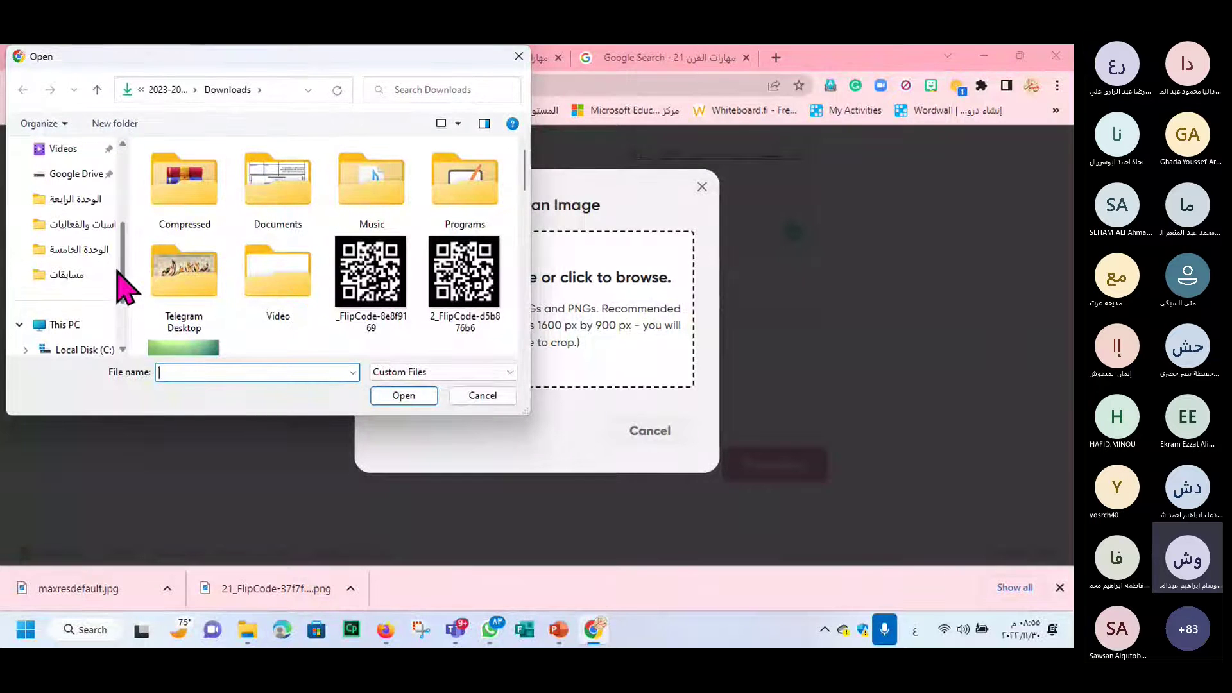
pyautogui.scroll(3, 118, 273)
pyautogui.click(54, 247)
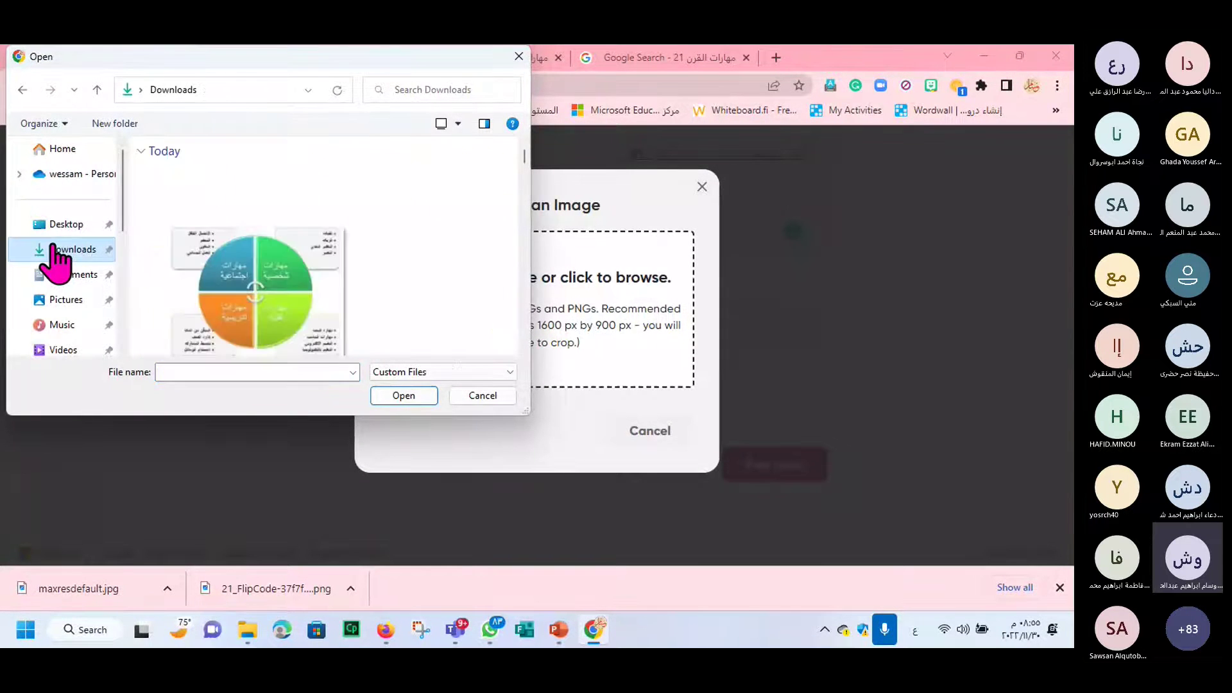
pyautogui.click(270, 293)
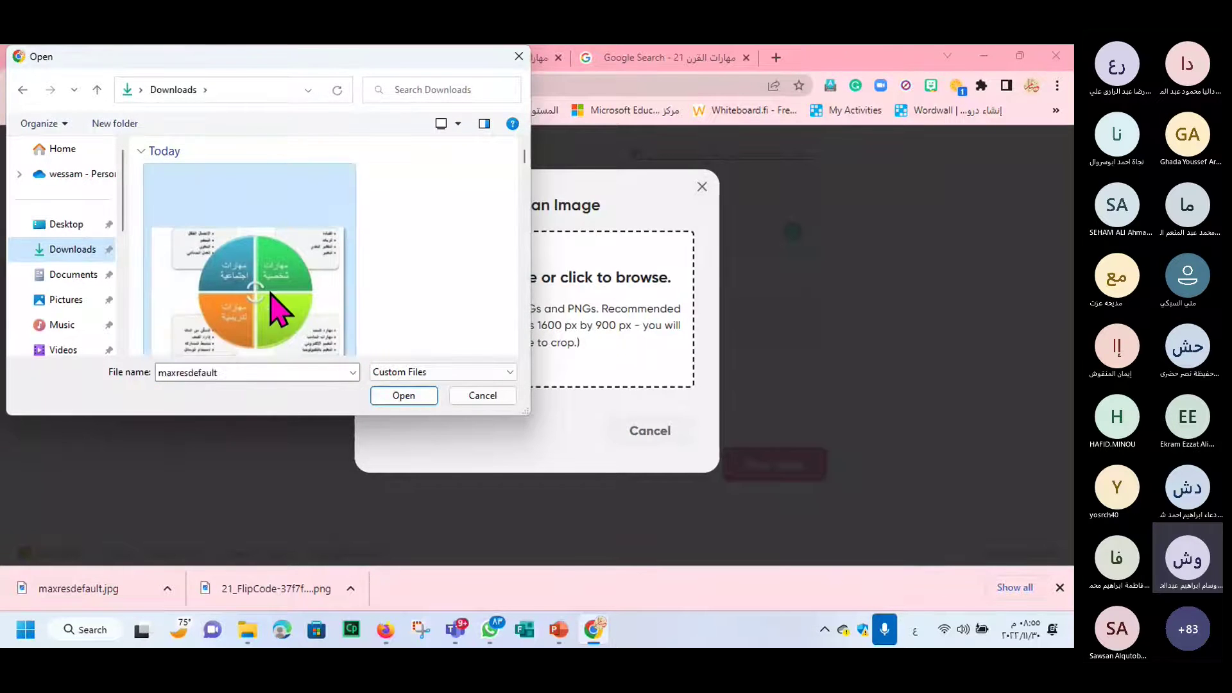
pyautogui.click(404, 395)
pyautogui.click(533, 495)
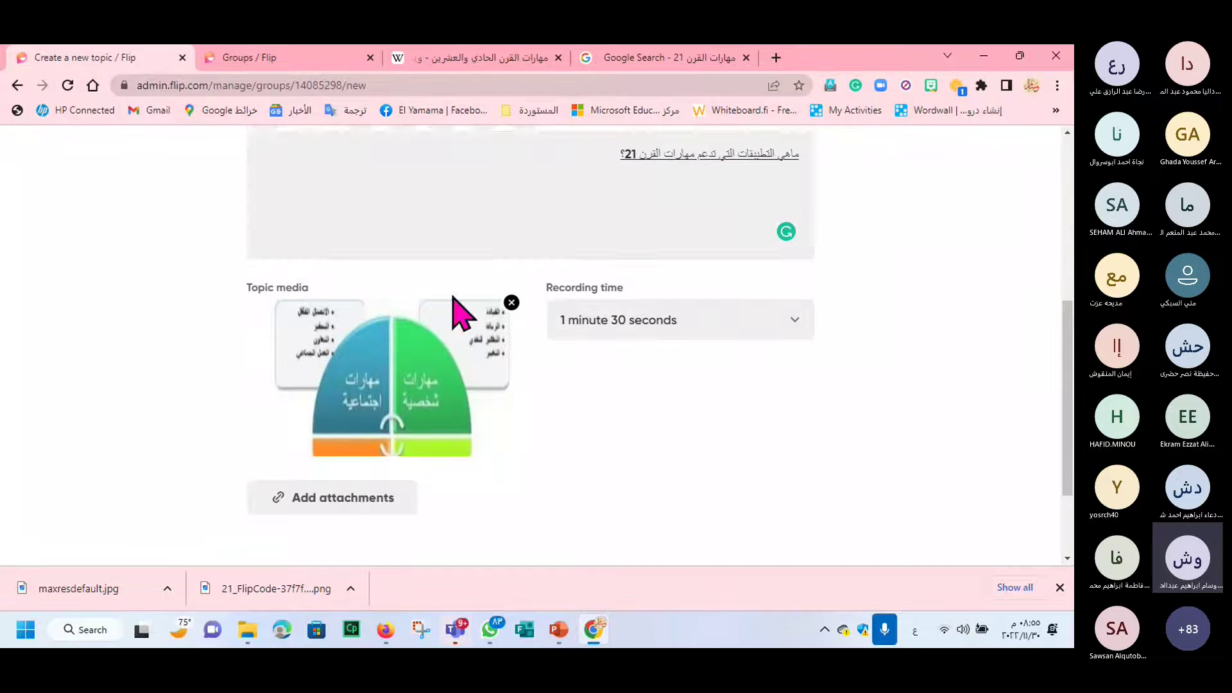
# Step: Review the topic's description, media and recording time, and post the topic
pyautogui.moveTo(1062, 404); pyautogui.dragTo(1070, 500)
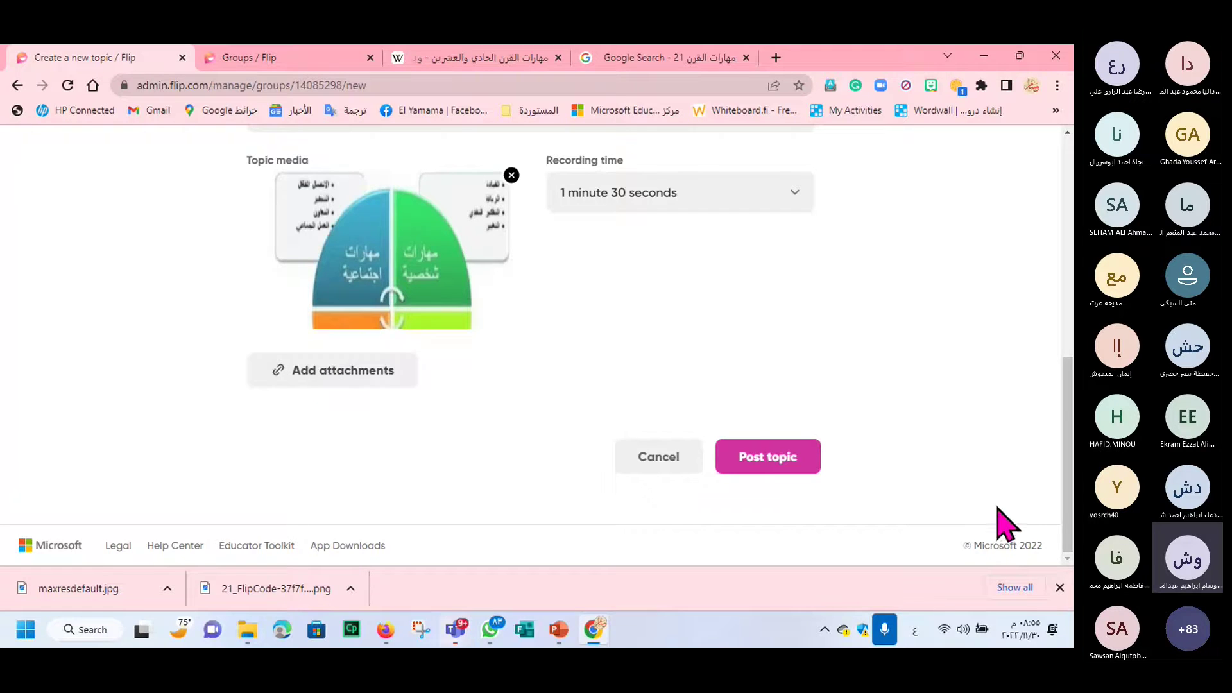
pyautogui.moveTo(1068, 459); pyautogui.dragTo(1070, 369)
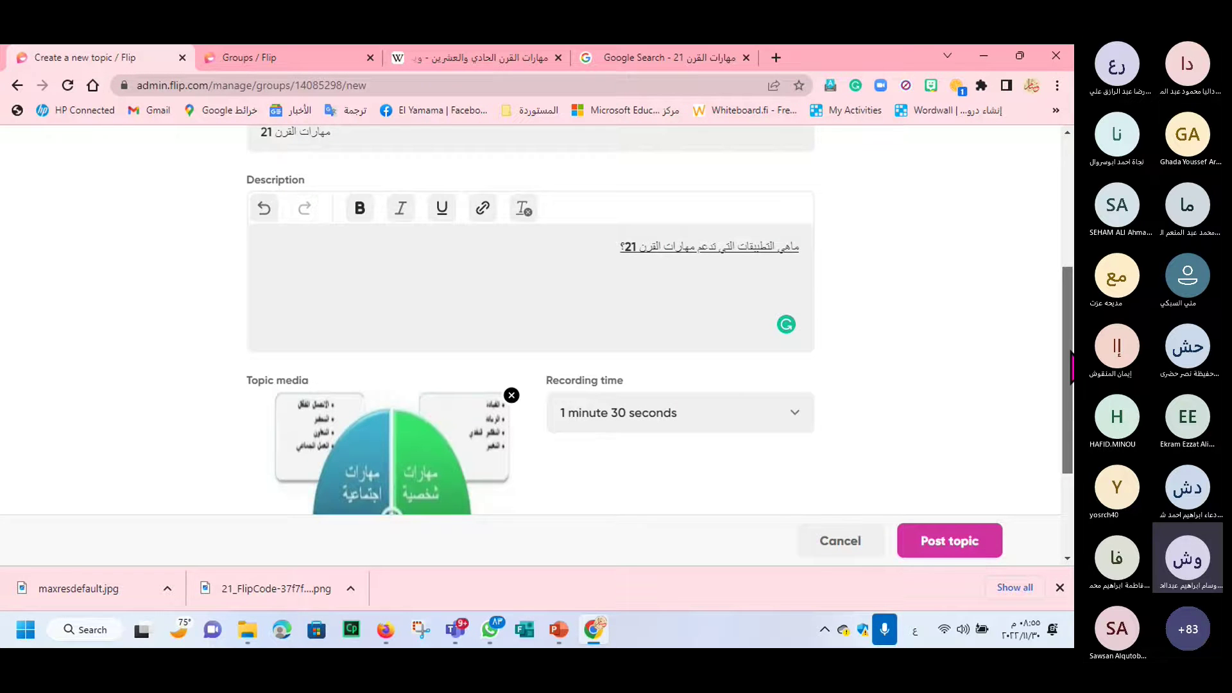
pyautogui.moveTo(1070, 369); pyautogui.dragTo(1068, 484)
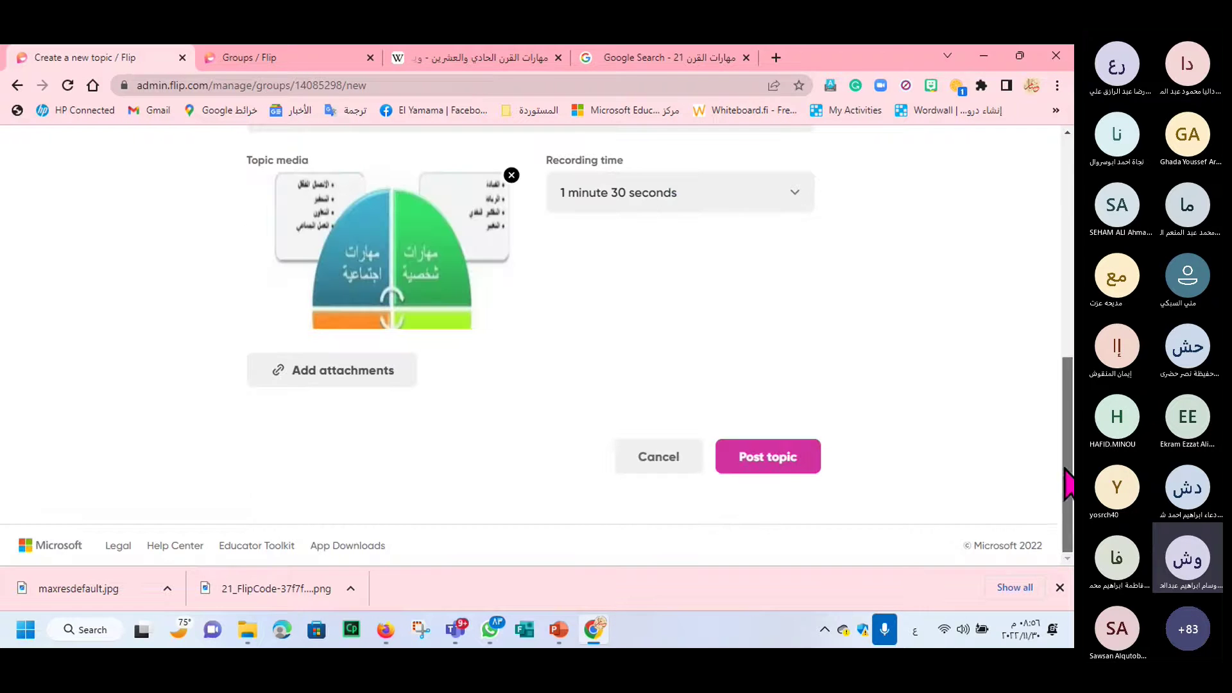
pyautogui.click(772, 471)
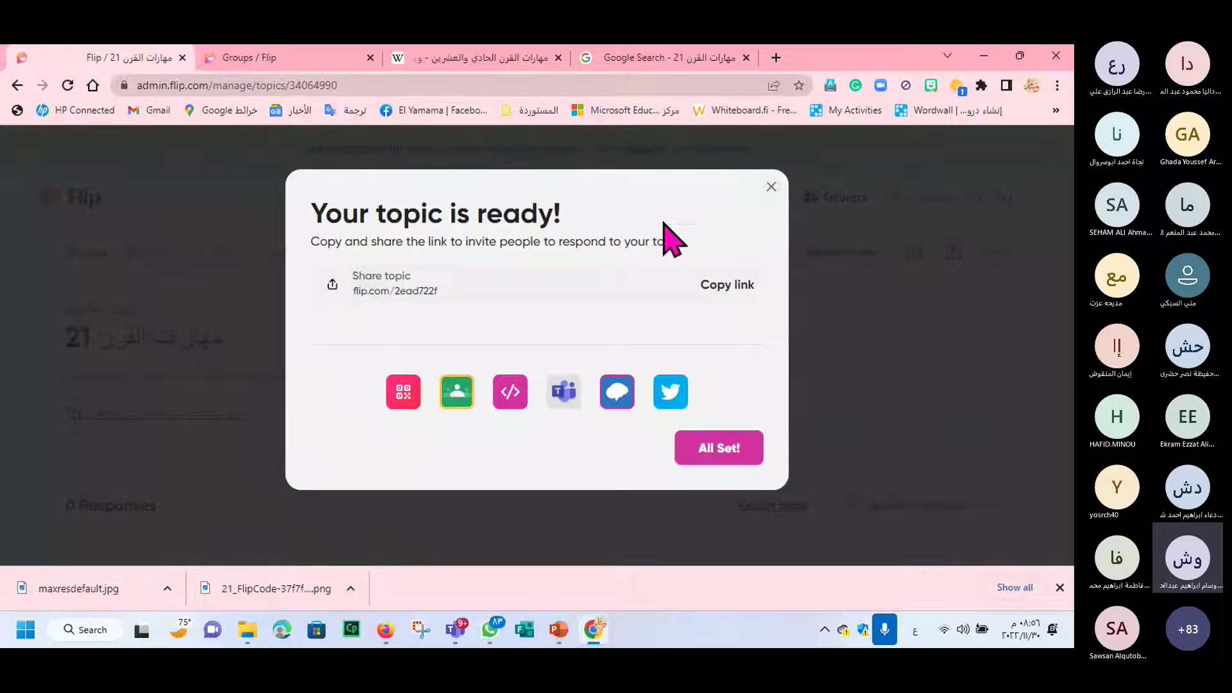
# Step: Display the new topic's QR code, copy its share link and close the sharing dialog
pyautogui.click(403, 392)
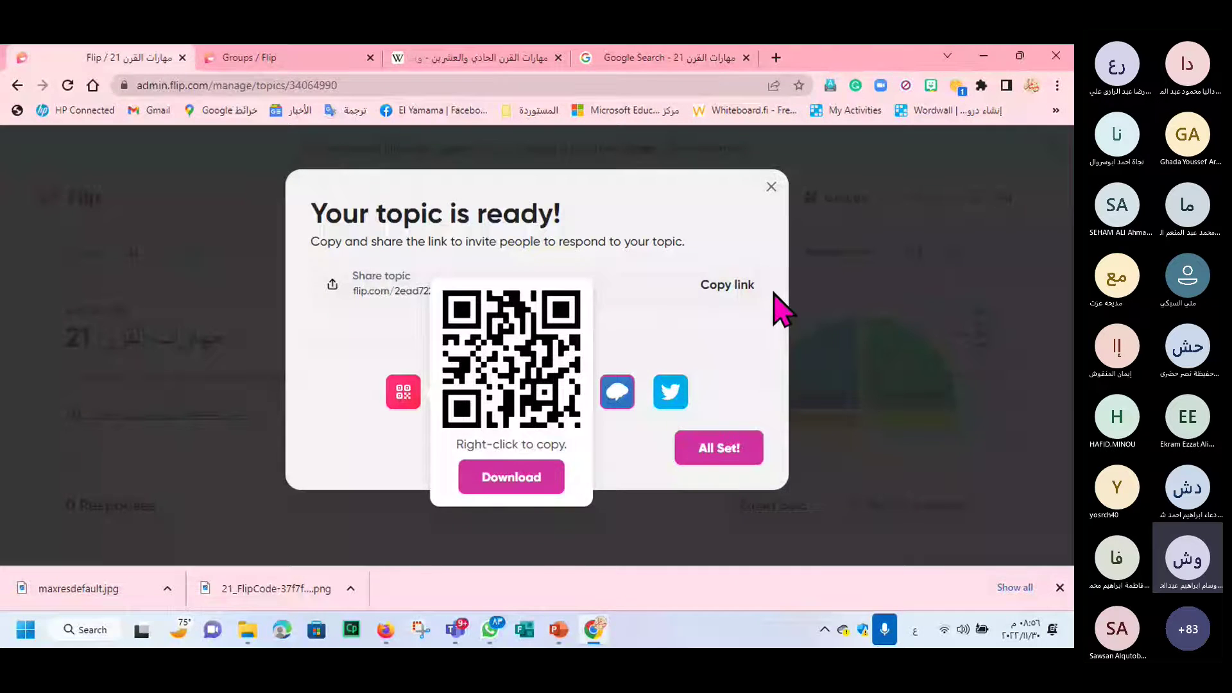
pyautogui.click(728, 287)
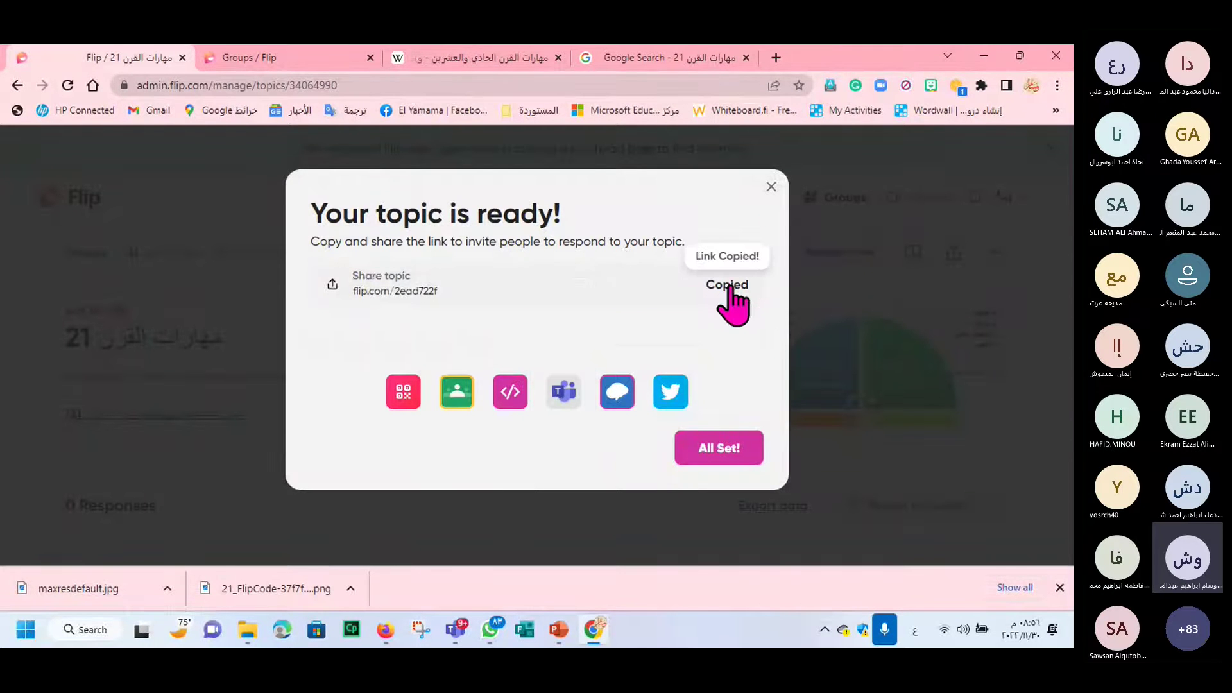
pyautogui.click(771, 188)
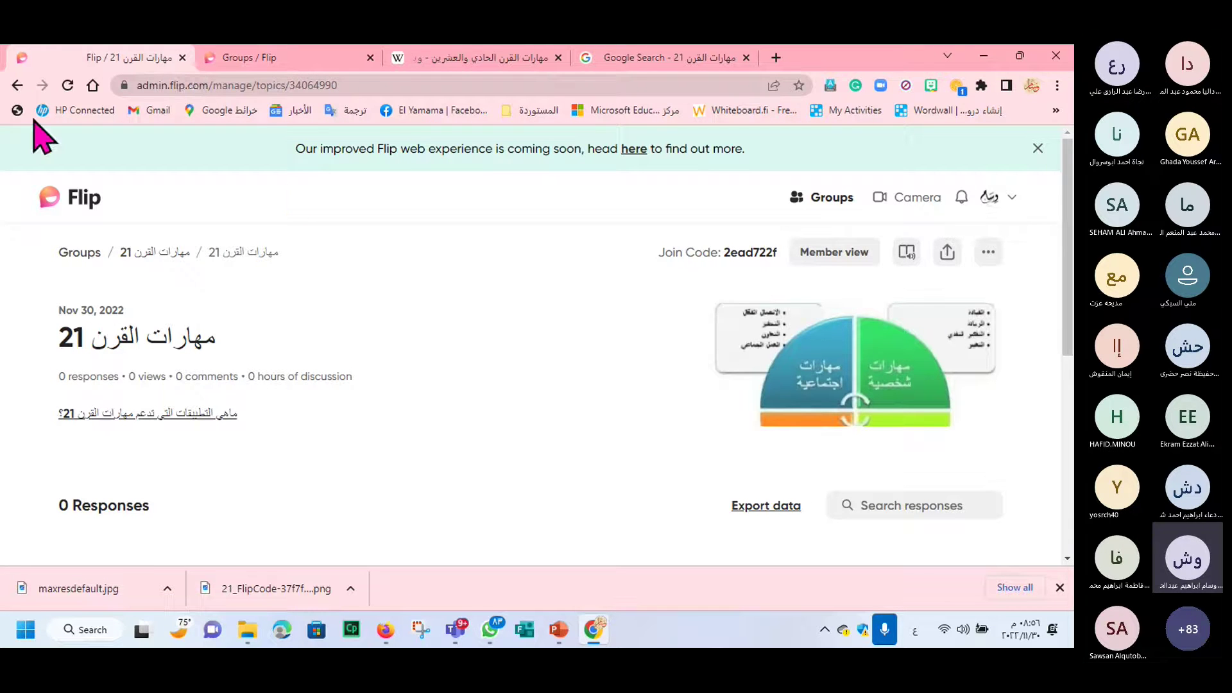
# Step: Leave the topic, sign out of Flip and sign in again through Google with the first listed account
pyautogui.click(17, 86)
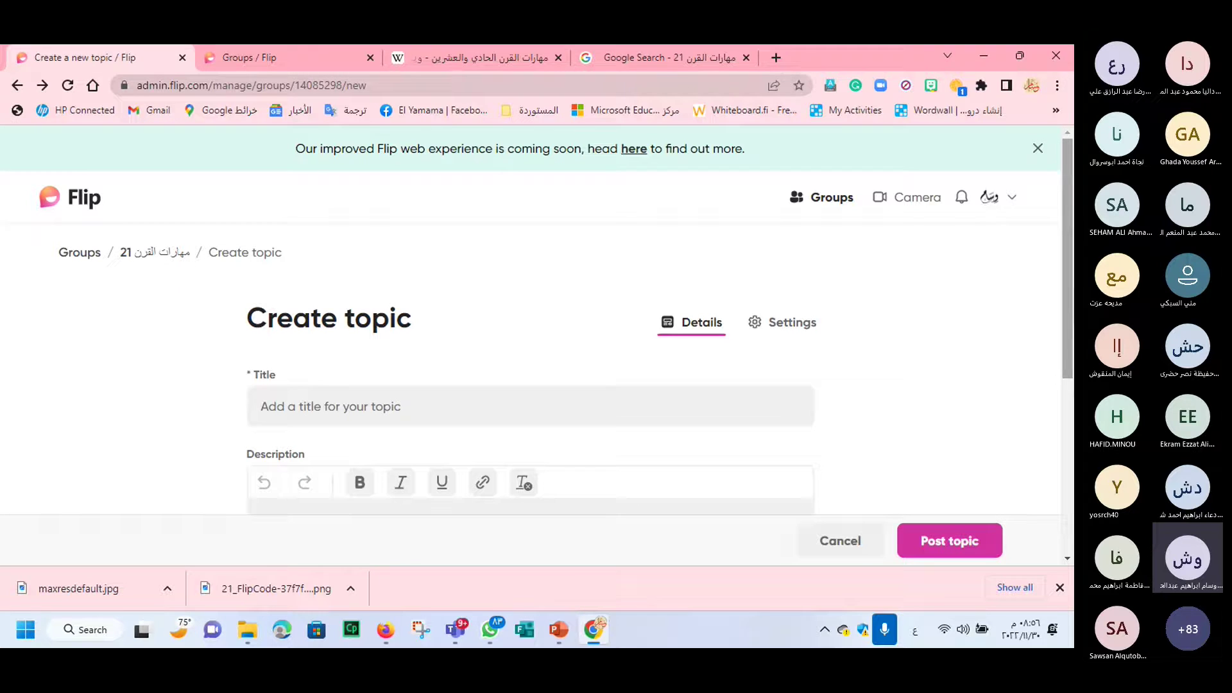
pyautogui.click(1004, 199)
pyautogui.click(927, 484)
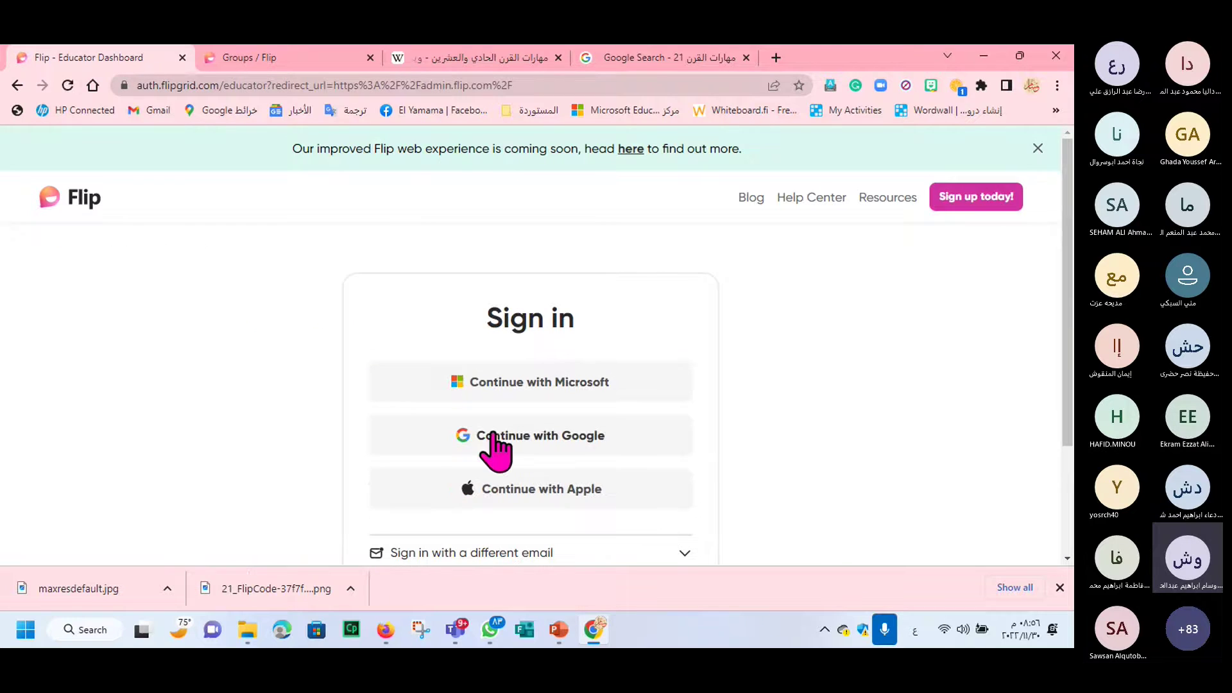
pyautogui.click(497, 443)
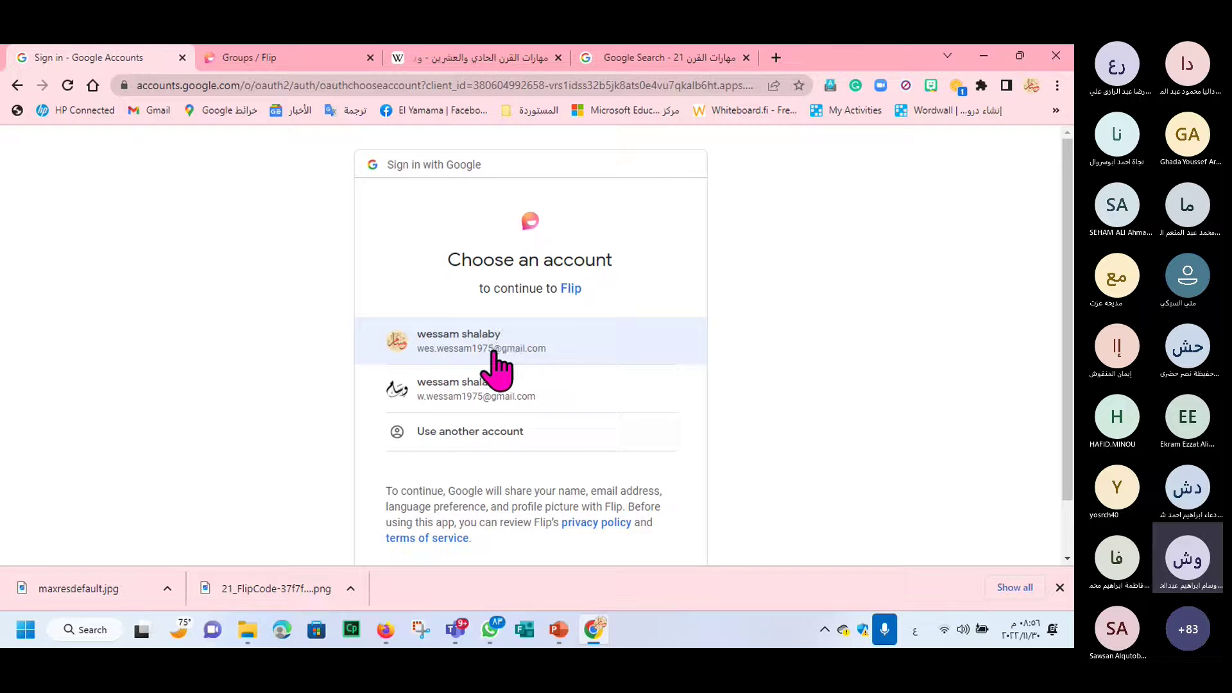
pyautogui.click(445, 342)
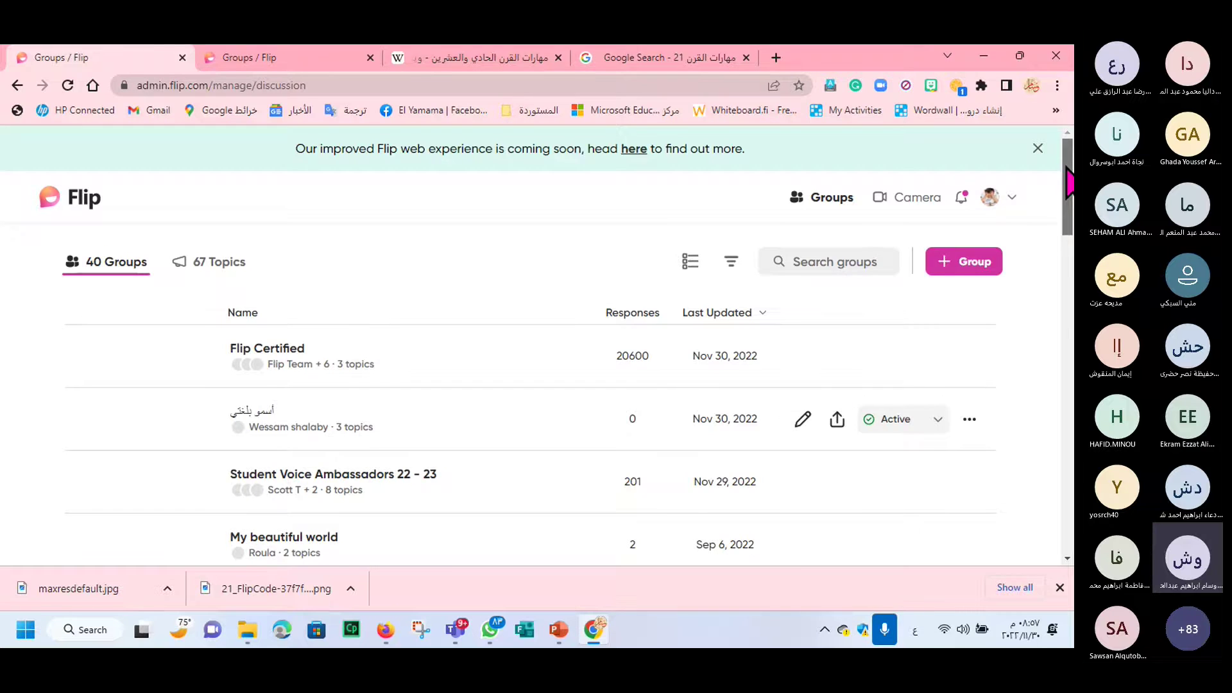
# Step: Browse the account's full list of groups and return to its beginning
pyautogui.scroll(-10, 832, 411)
pyautogui.scroll(-5, 532, 346)
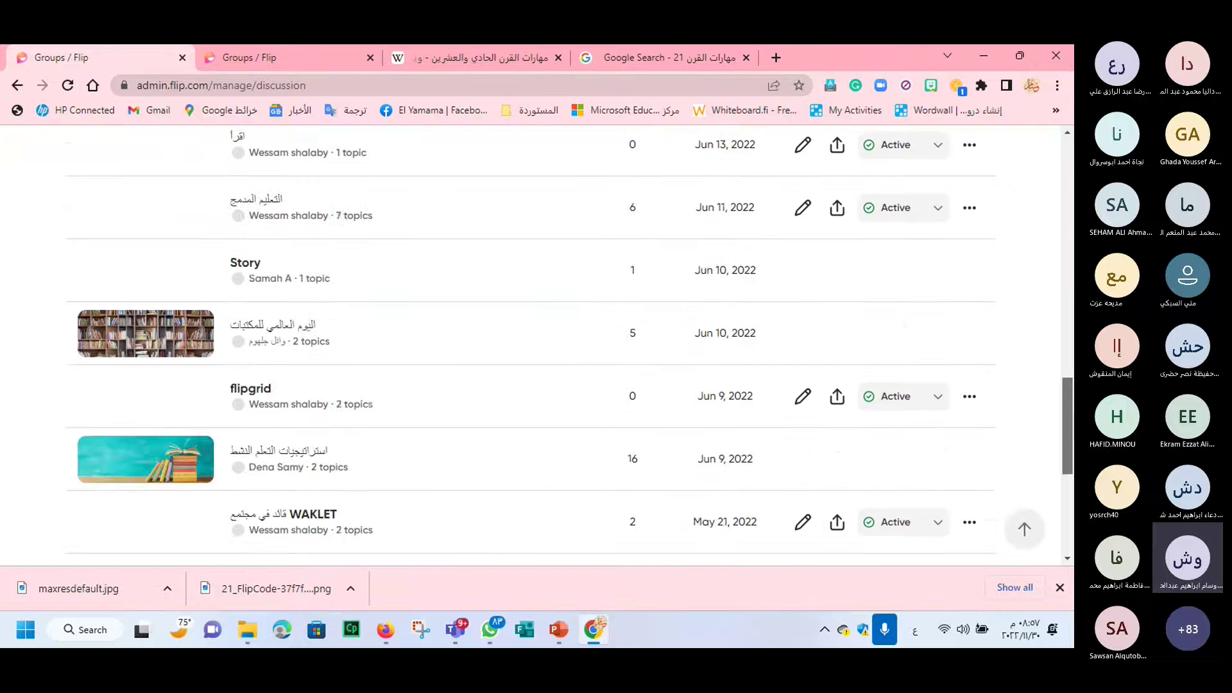
pyautogui.moveTo(1067, 421); pyautogui.dragTo(1064, 179)
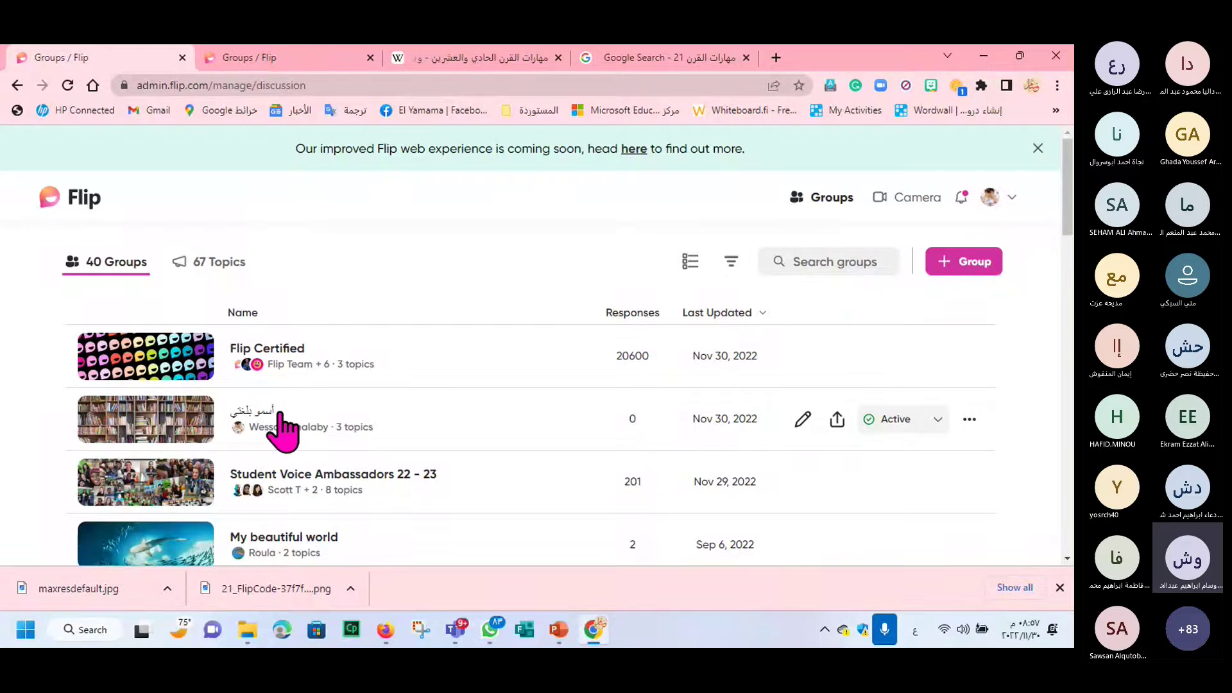
# Step: View the account's profile page and display its Shorts section
pyautogui.click(1010, 200)
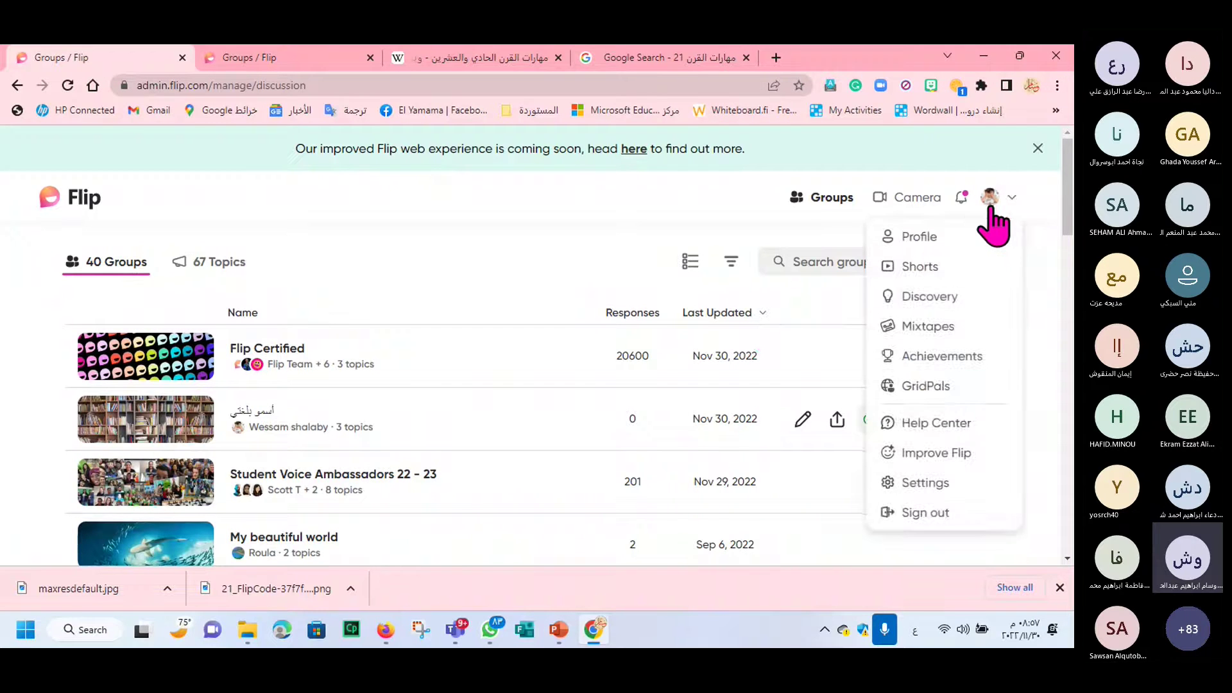
pyautogui.click(933, 239)
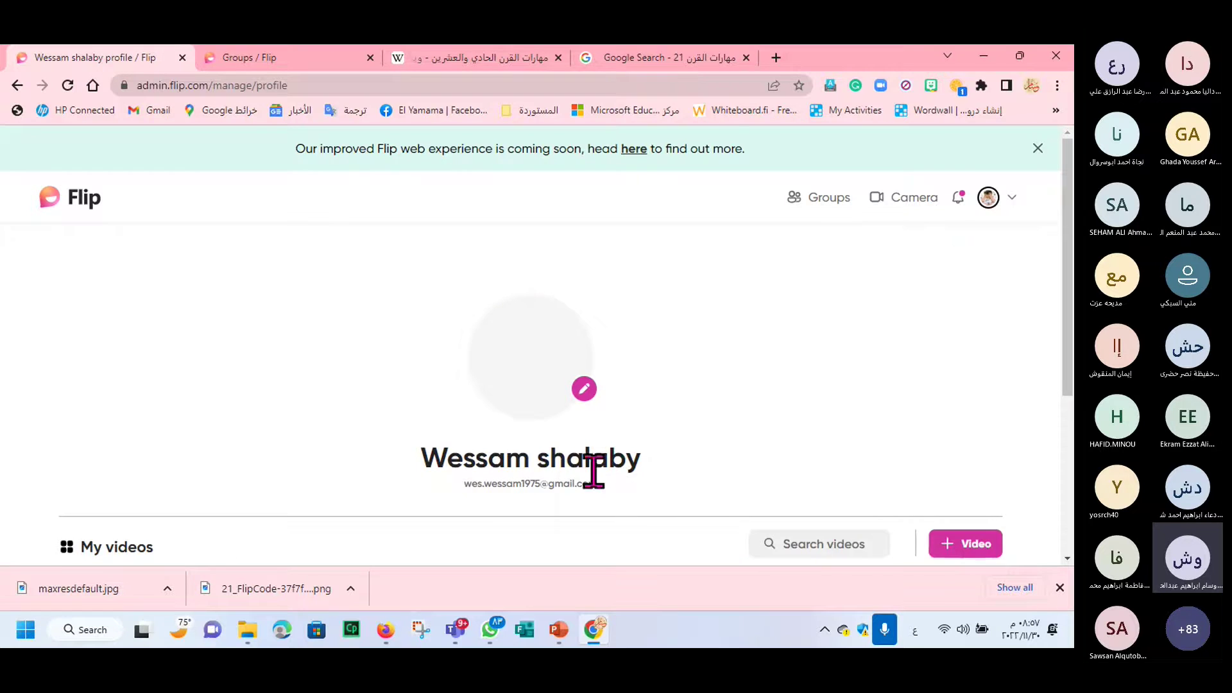
pyautogui.click(1014, 199)
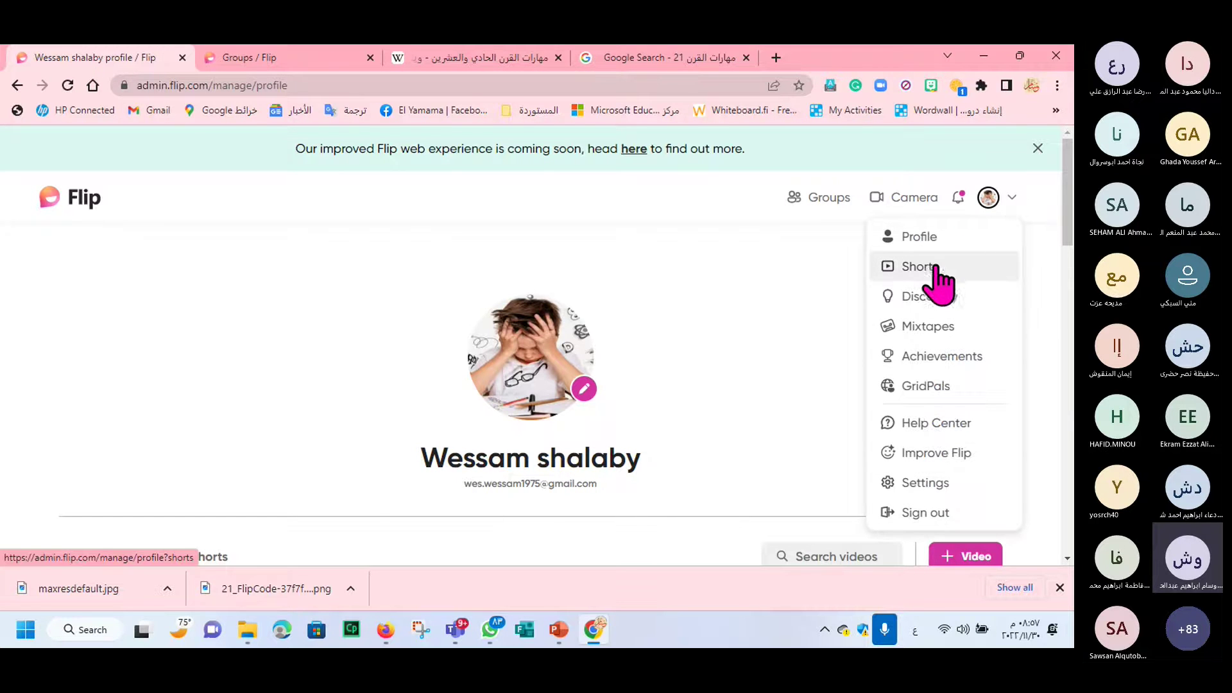
pyautogui.click(936, 268)
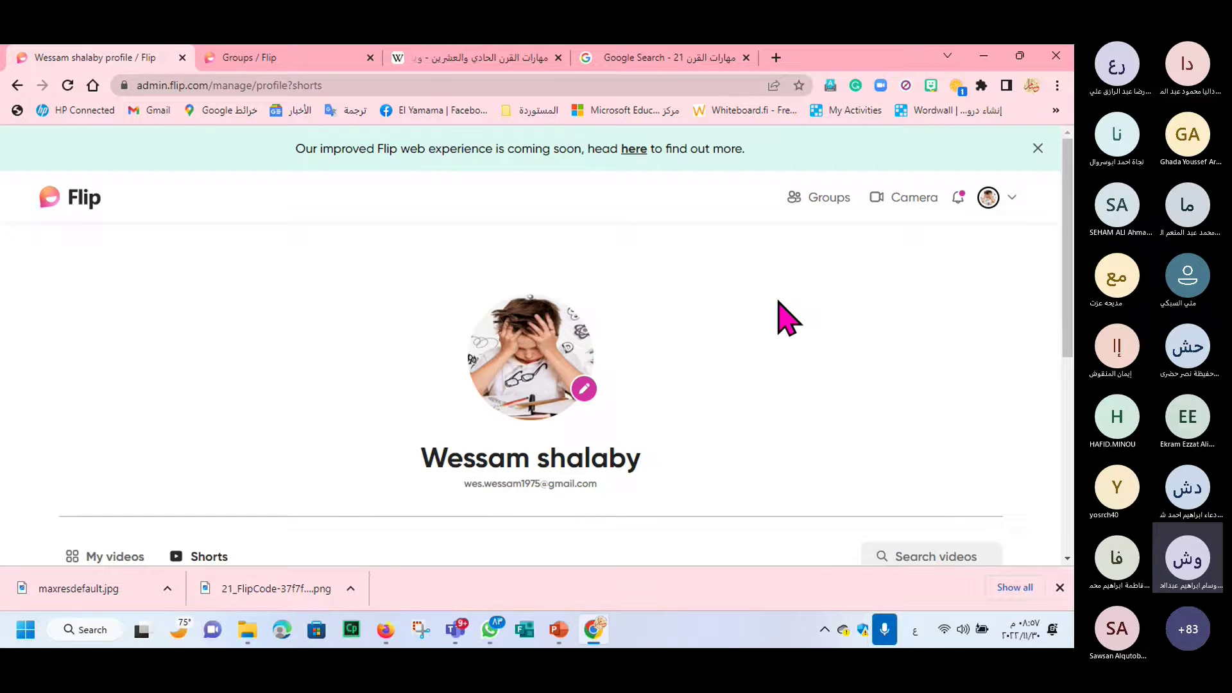
# Step: Open the Achievements page and examine the activity snapshot and the community, group creation and total videos badges
pyautogui.click(1013, 194)
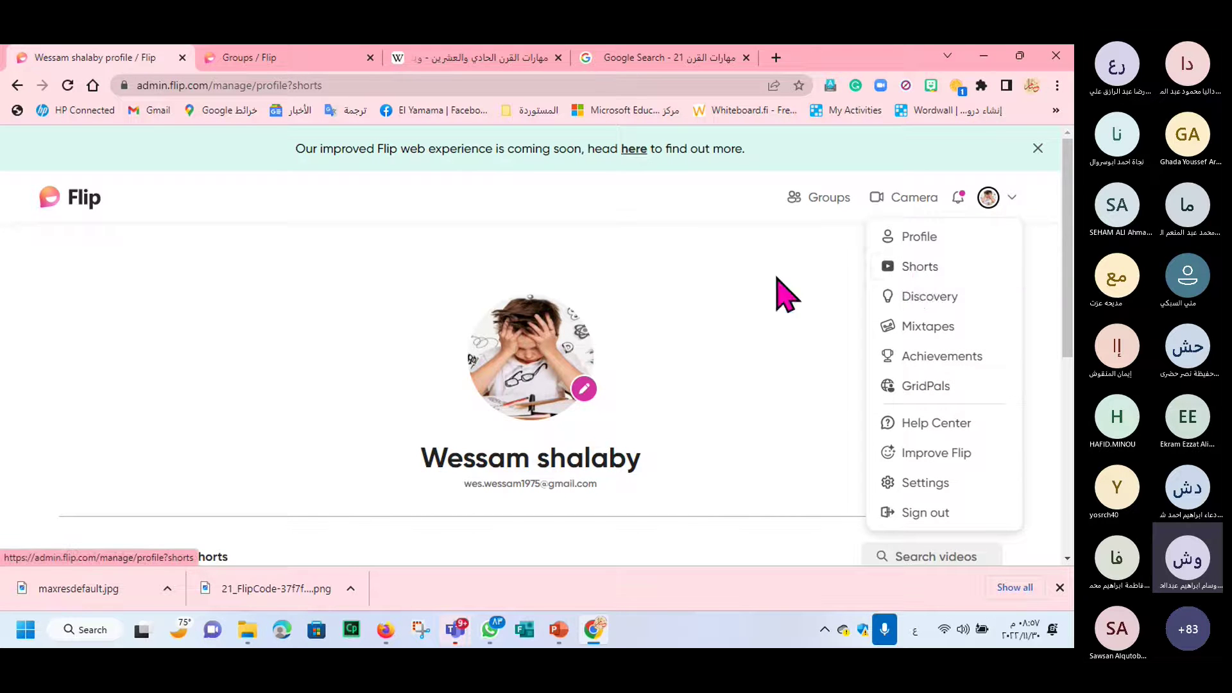
pyautogui.click(948, 361)
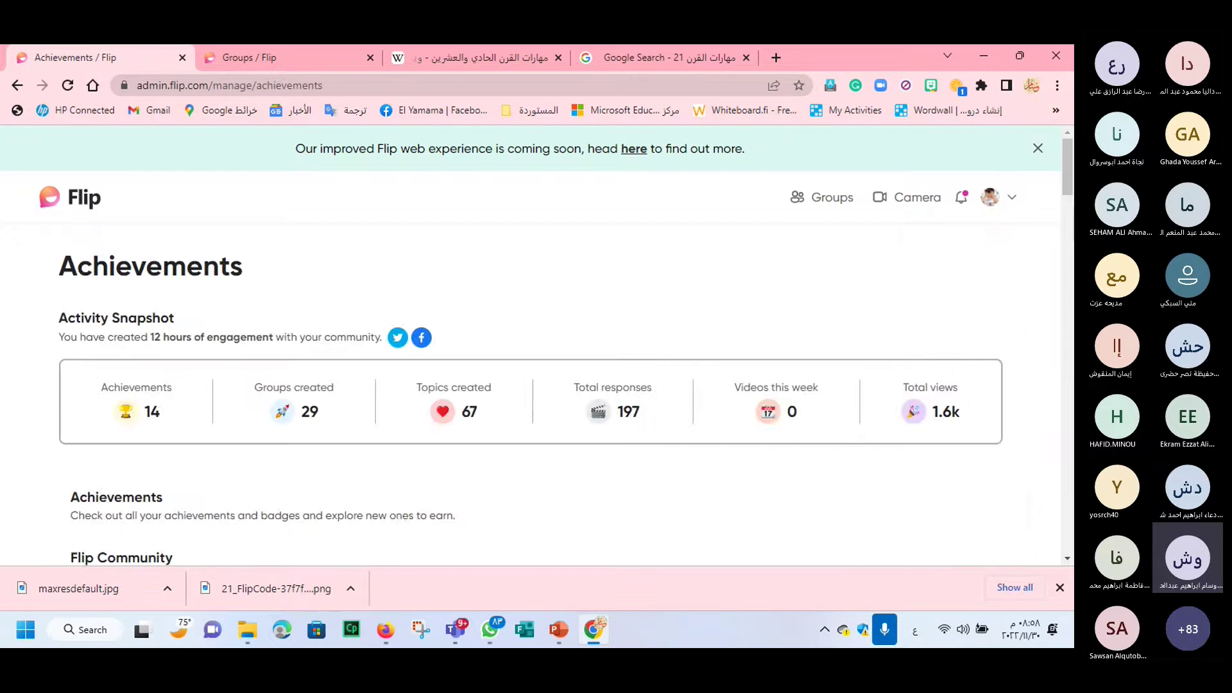
pyautogui.scroll(-4, 533, 347)
pyautogui.scroll(2, 532, 346)
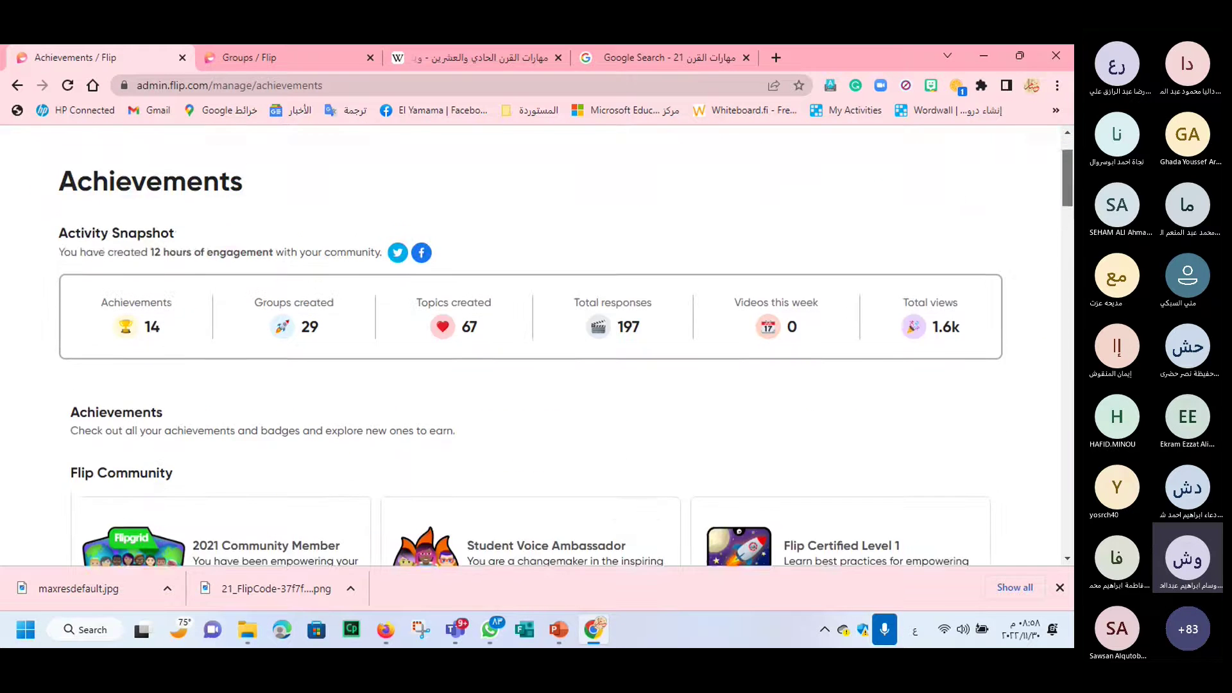
pyautogui.scroll(-1, 532, 347)
pyautogui.scroll(-1, 532, 347)
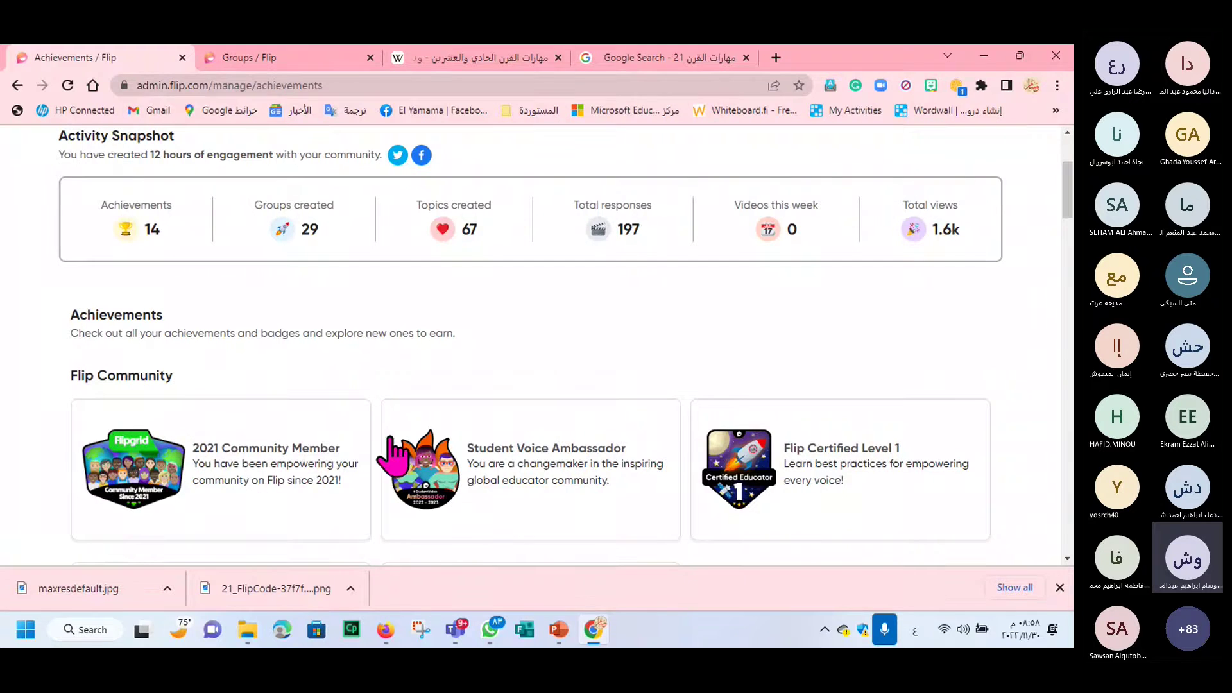
pyautogui.scroll(-10, 391, 455)
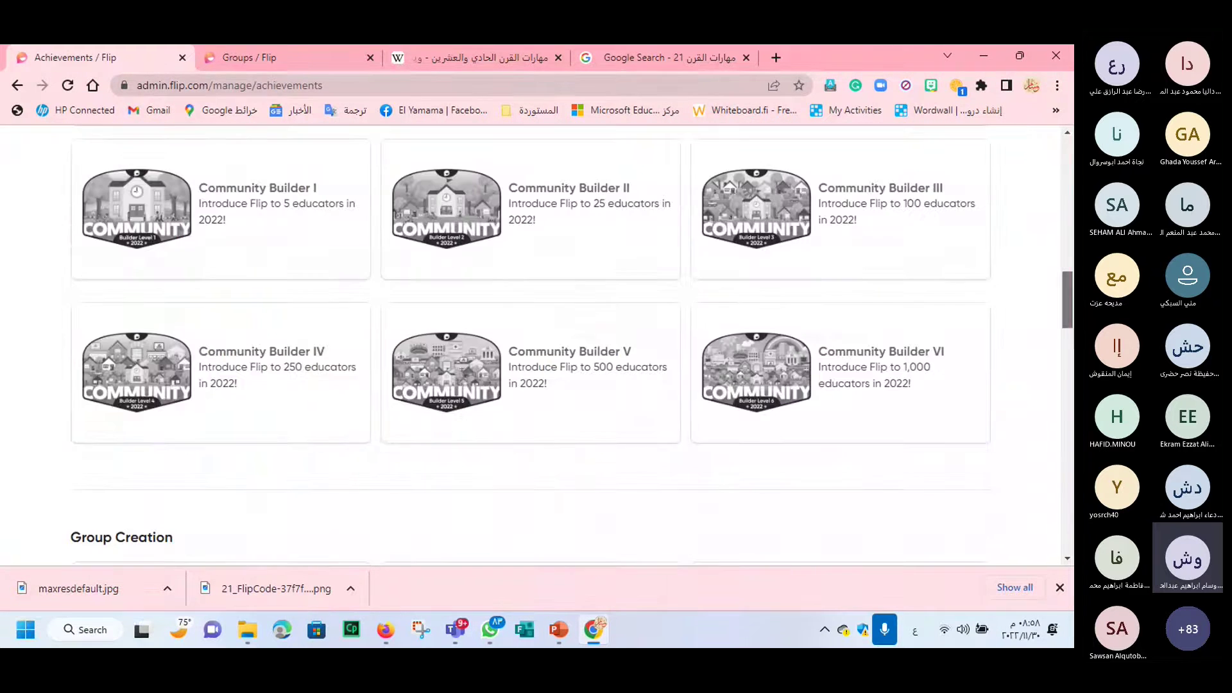
pyautogui.scroll(-12, 541, 360)
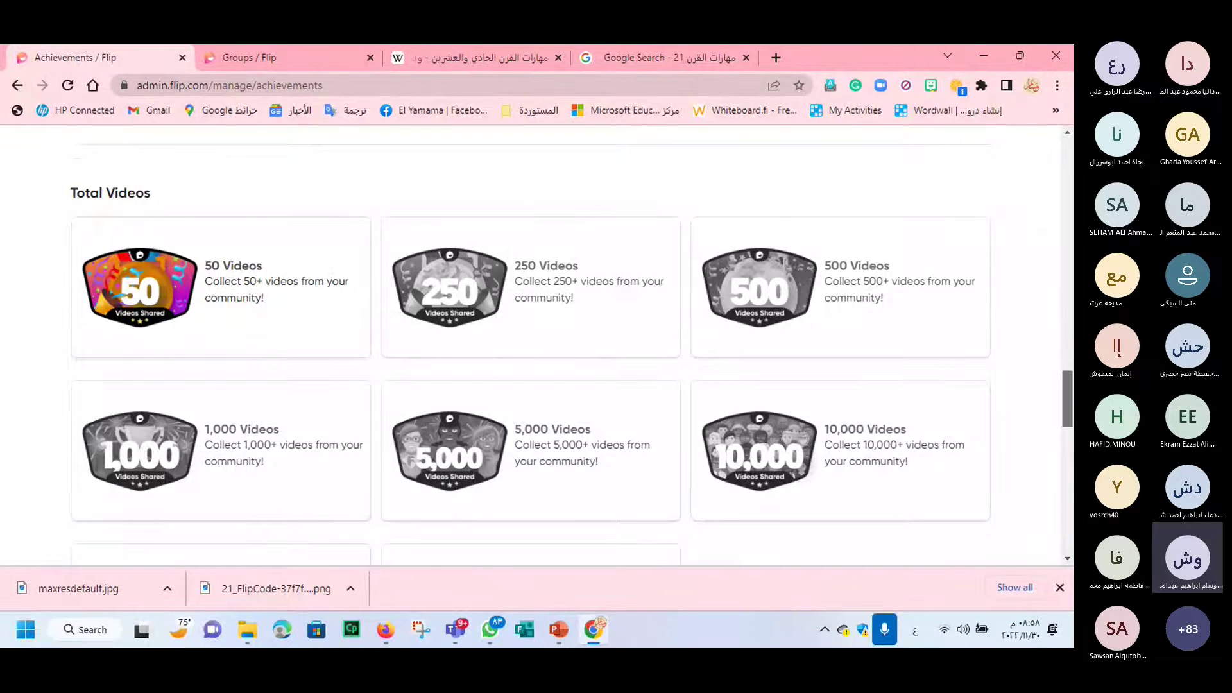
pyautogui.scroll(-15, 532, 347)
pyautogui.scroll(20, 1062, 260)
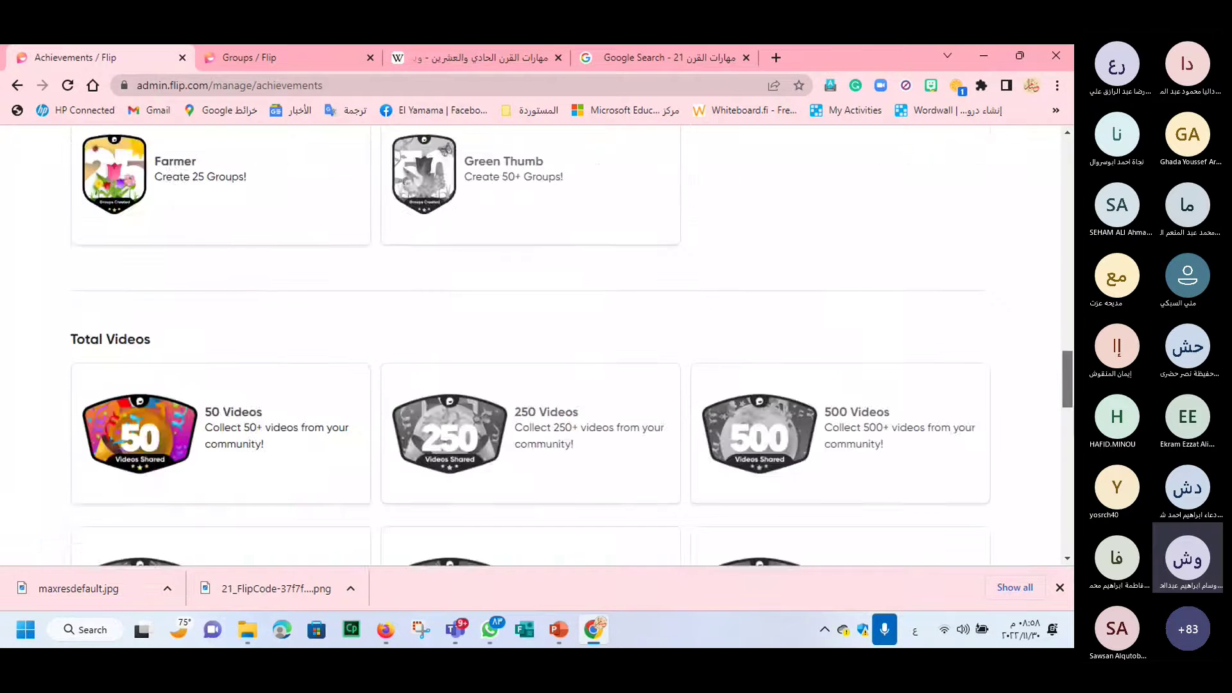
pyautogui.scroll(3, 1059, 250)
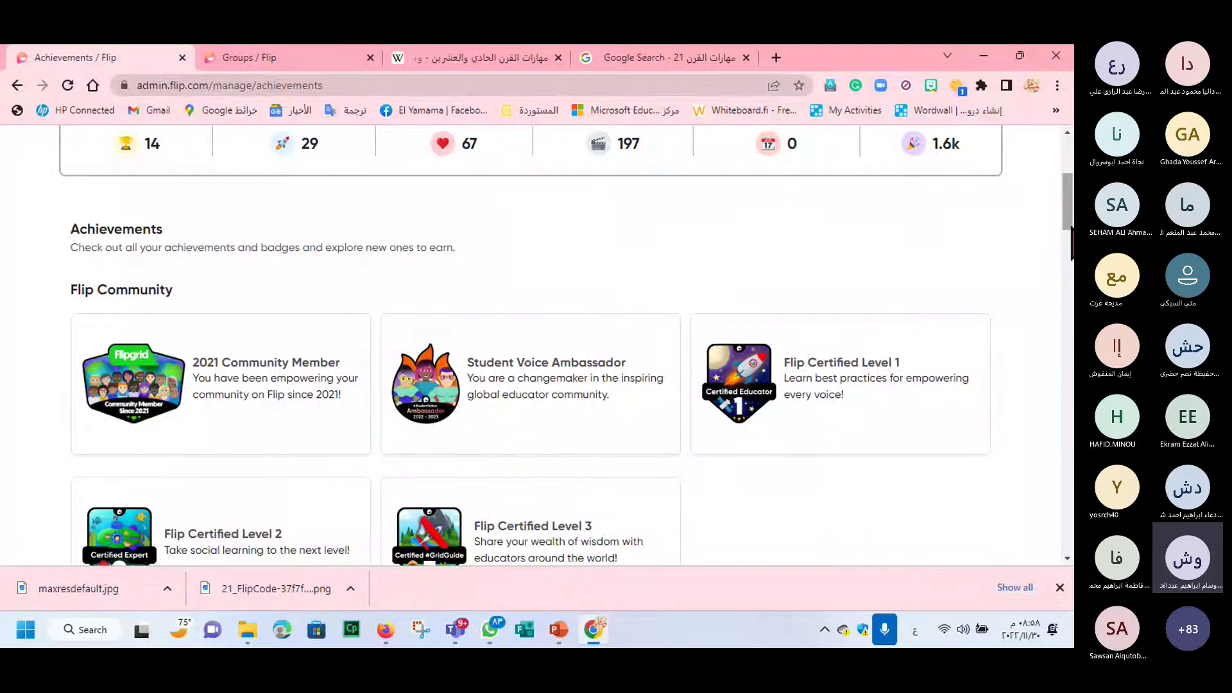
pyautogui.scroll(3, 1071, 250)
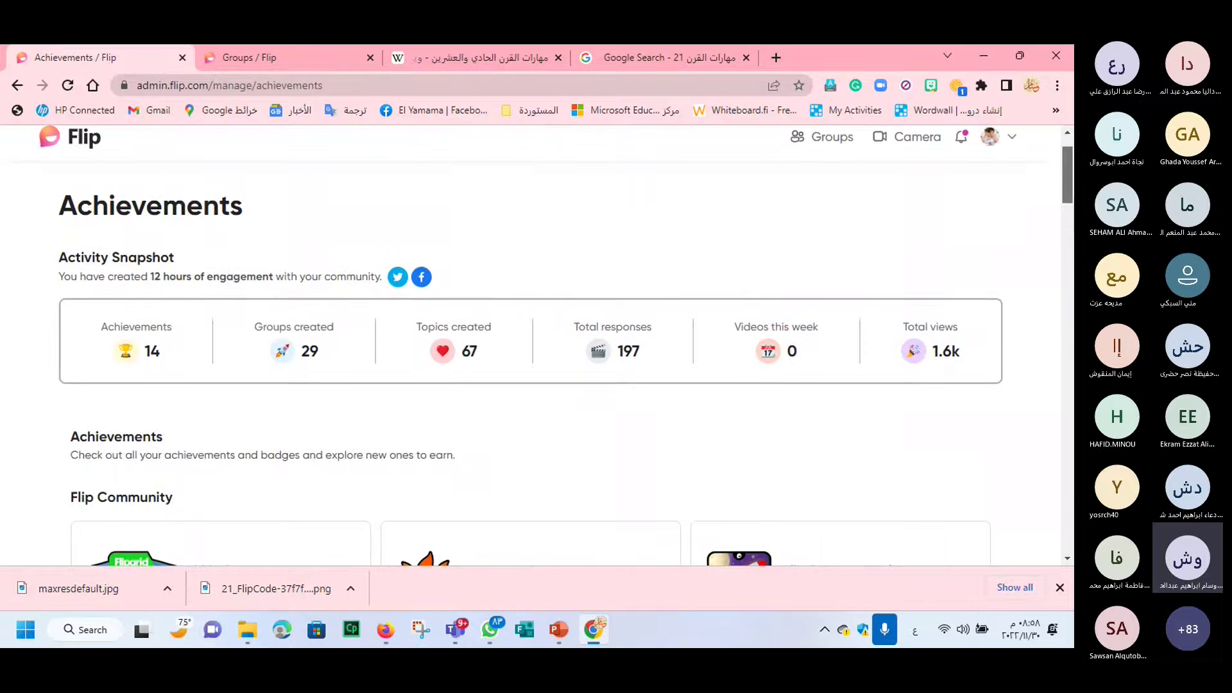
pyautogui.scroll(1, 1068, 205)
# Step: Open the account settings and review the profile fields, including organization, community, subject and country
pyautogui.click(1010, 204)
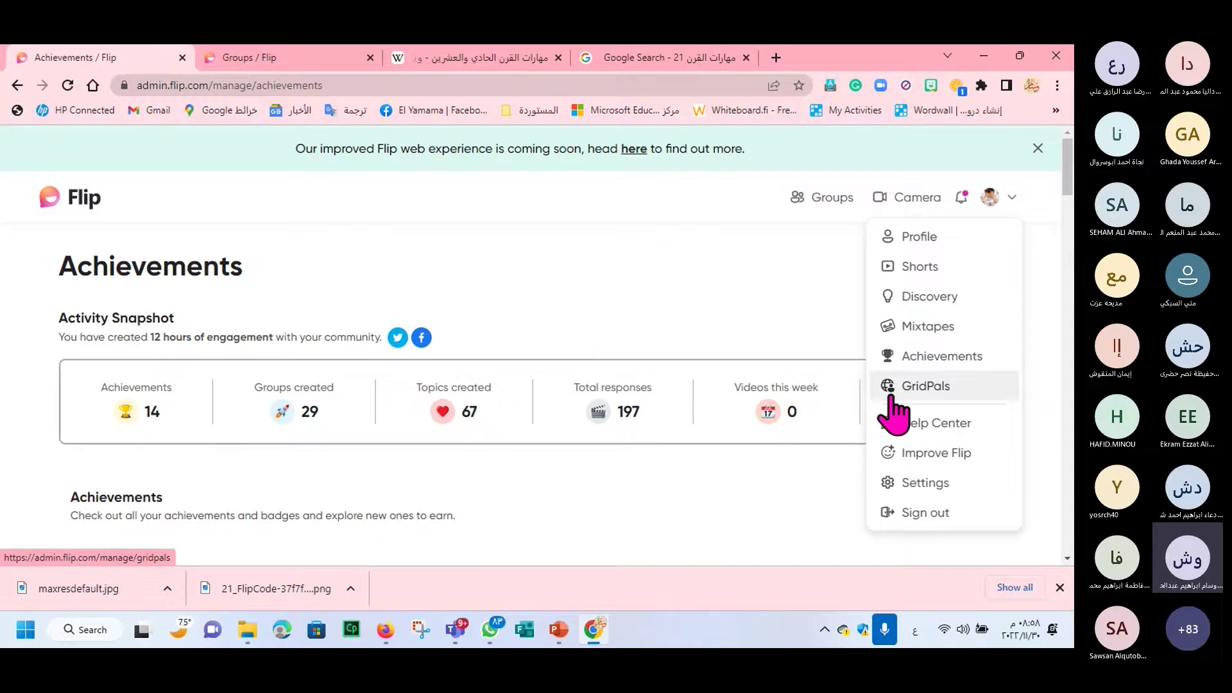
pyautogui.click(925, 490)
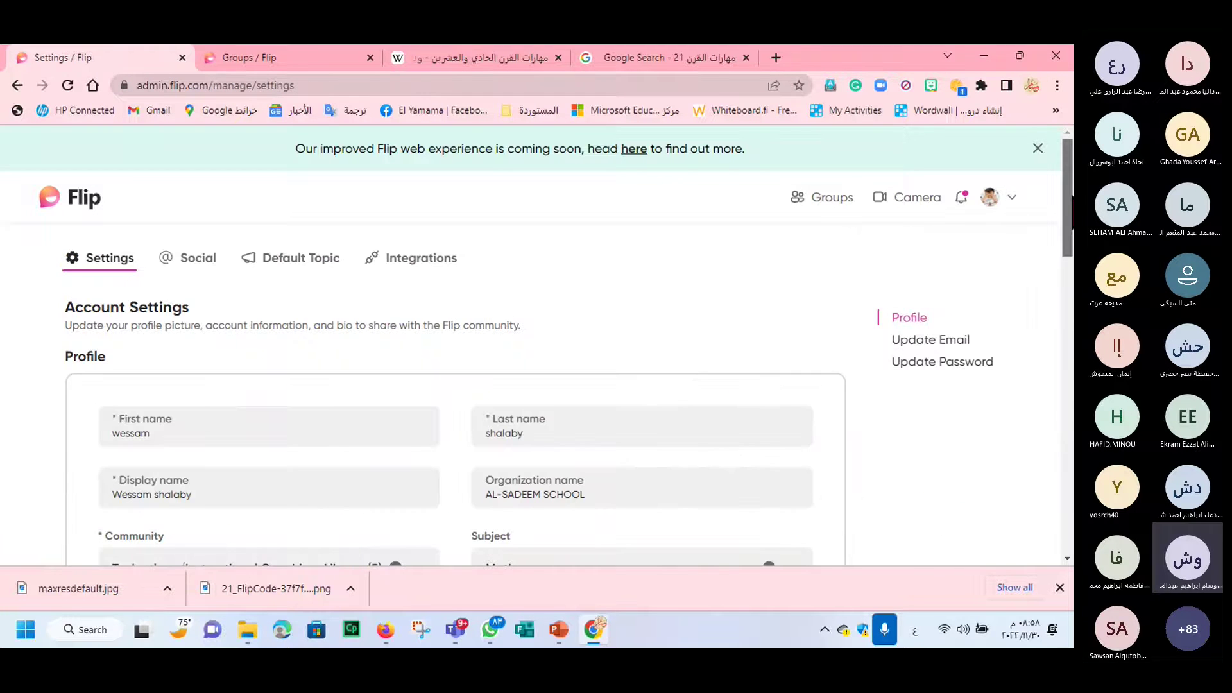
pyautogui.moveTo(1068, 212); pyautogui.dragTo(1067, 250)
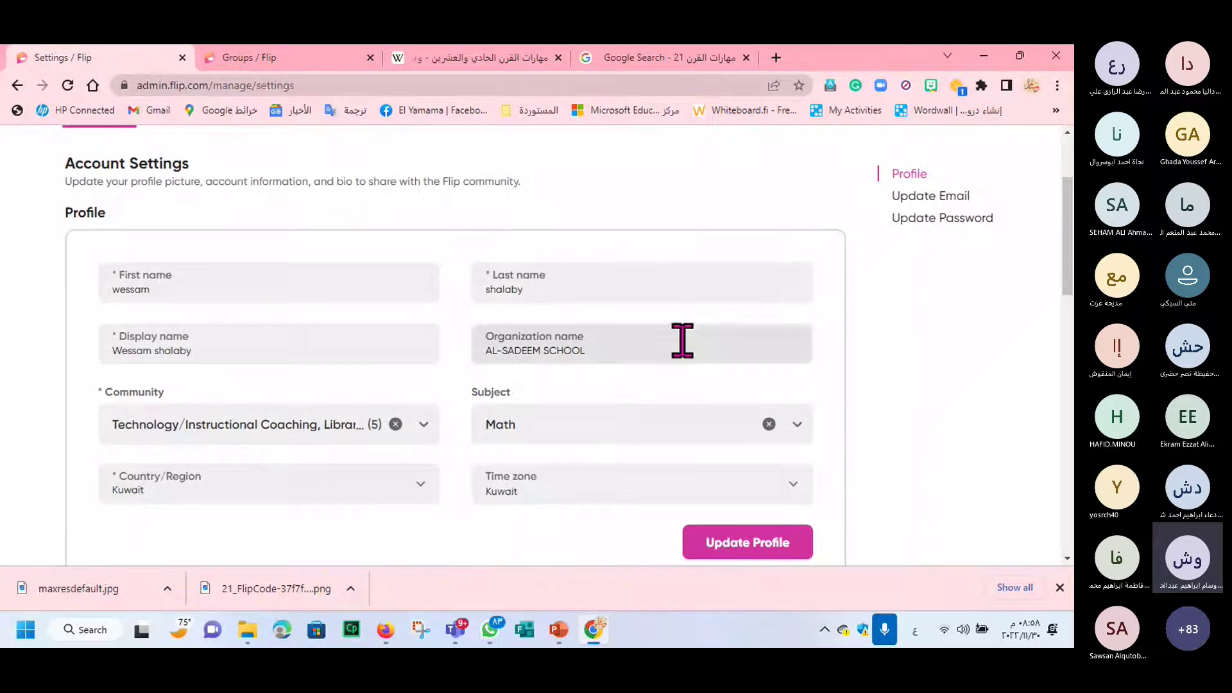
pyautogui.moveTo(1070, 294); pyautogui.dragTo(1069, 257)
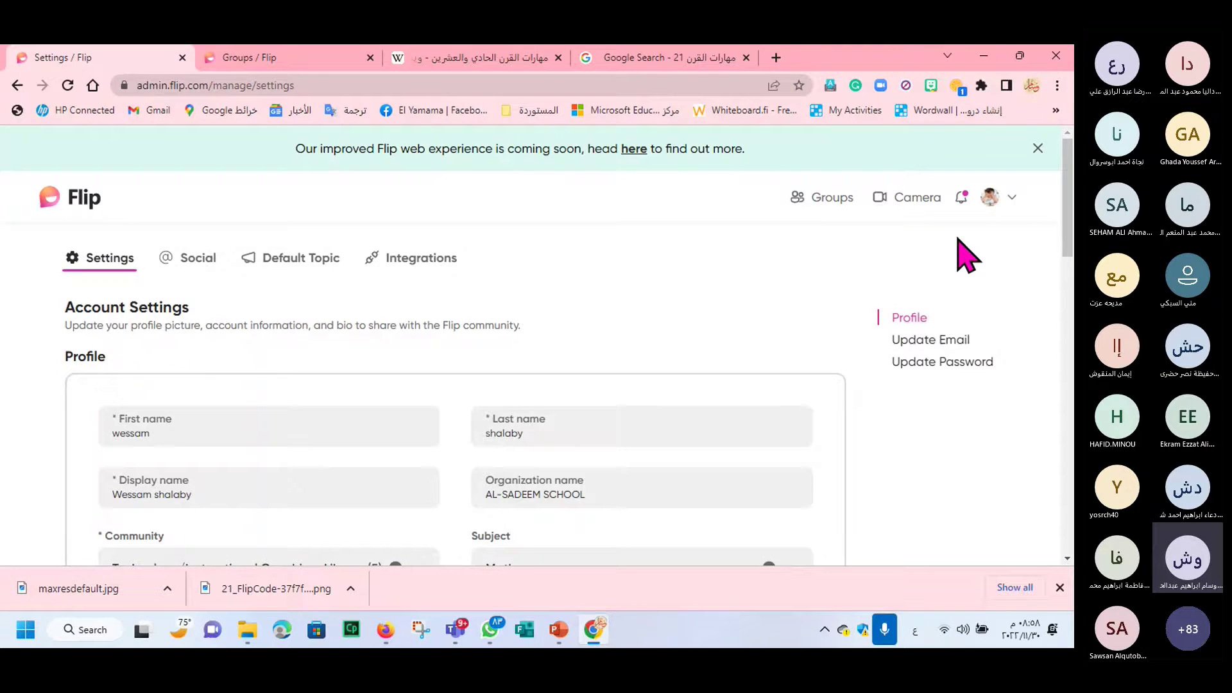
# Step: Return to the groups list, start a new Classroom group for all ages and name it "أسمو بقيمي"
pyautogui.click(823, 198)
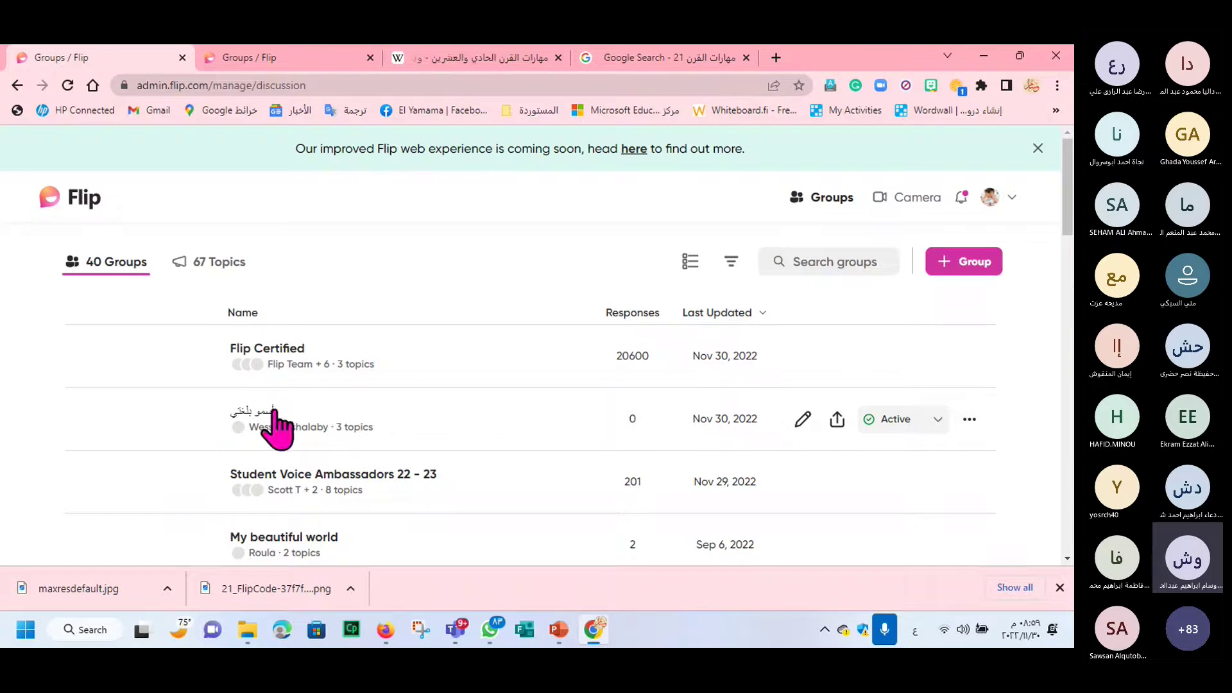
pyautogui.click(978, 264)
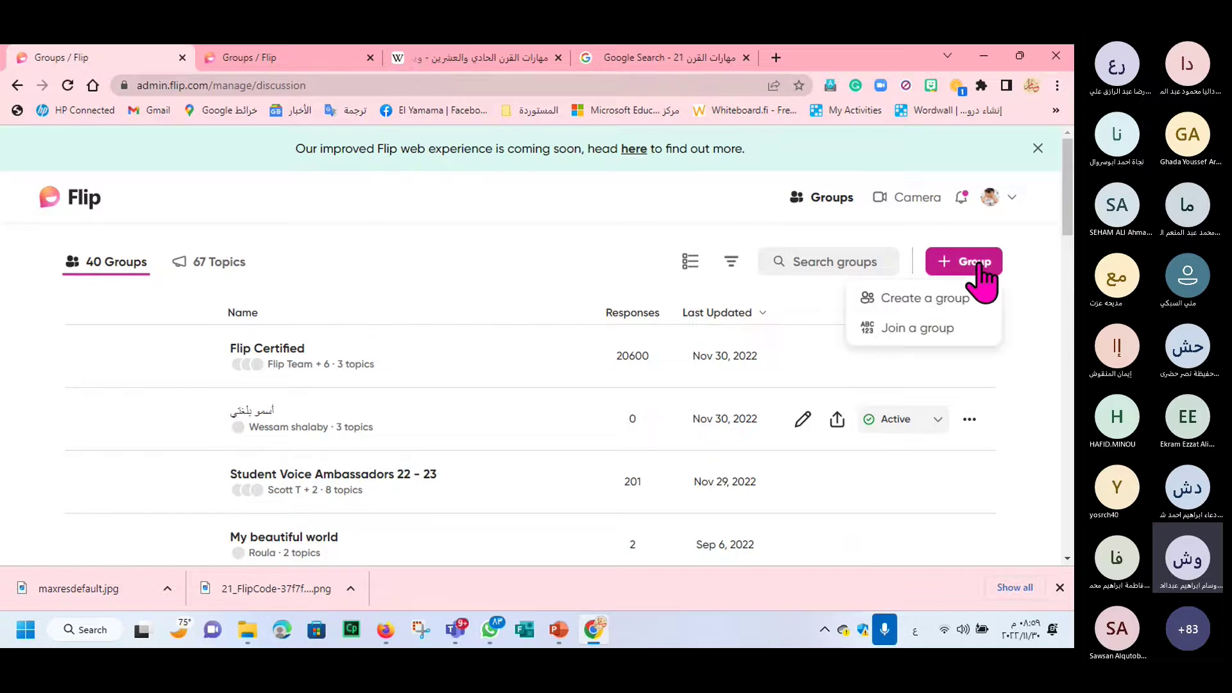
pyautogui.click(926, 305)
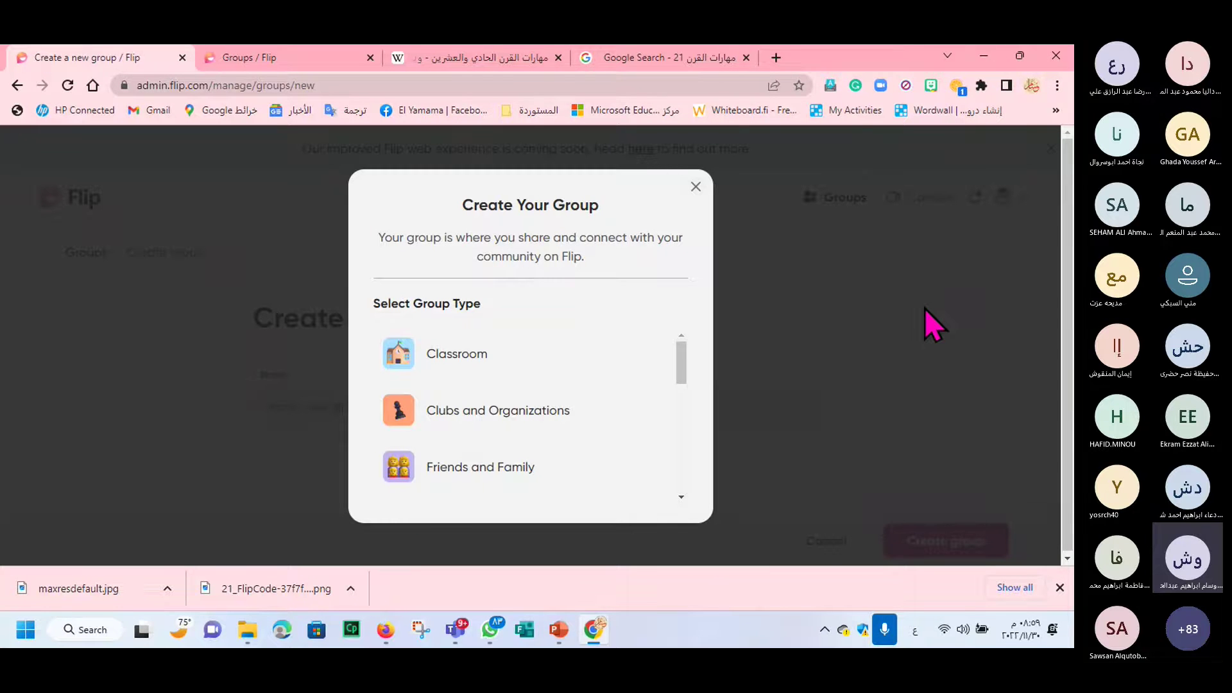
pyautogui.click(546, 331)
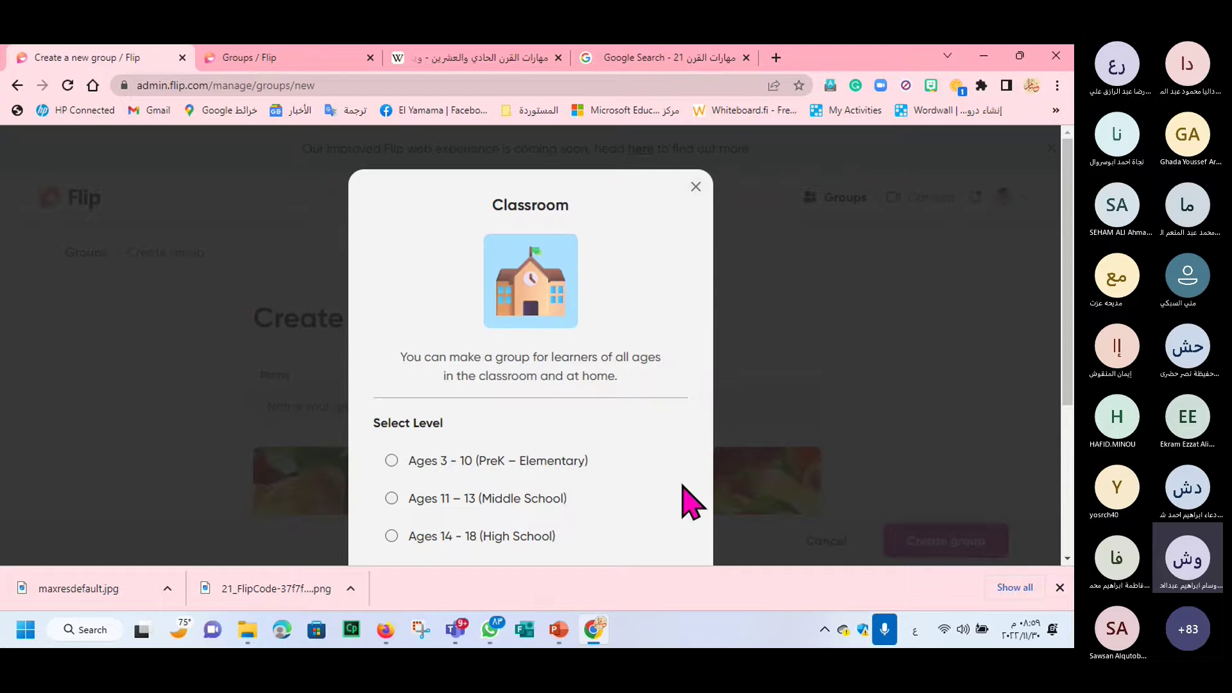
pyautogui.scroll(-3, 1069, 337)
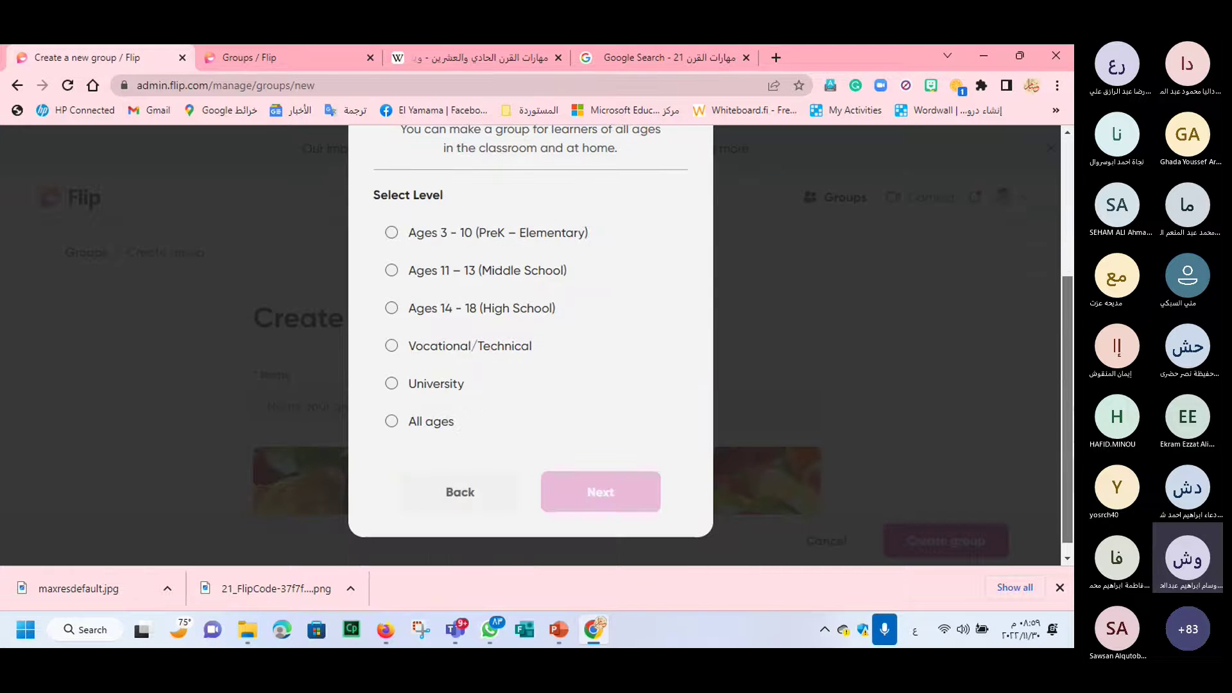
pyautogui.click(391, 421)
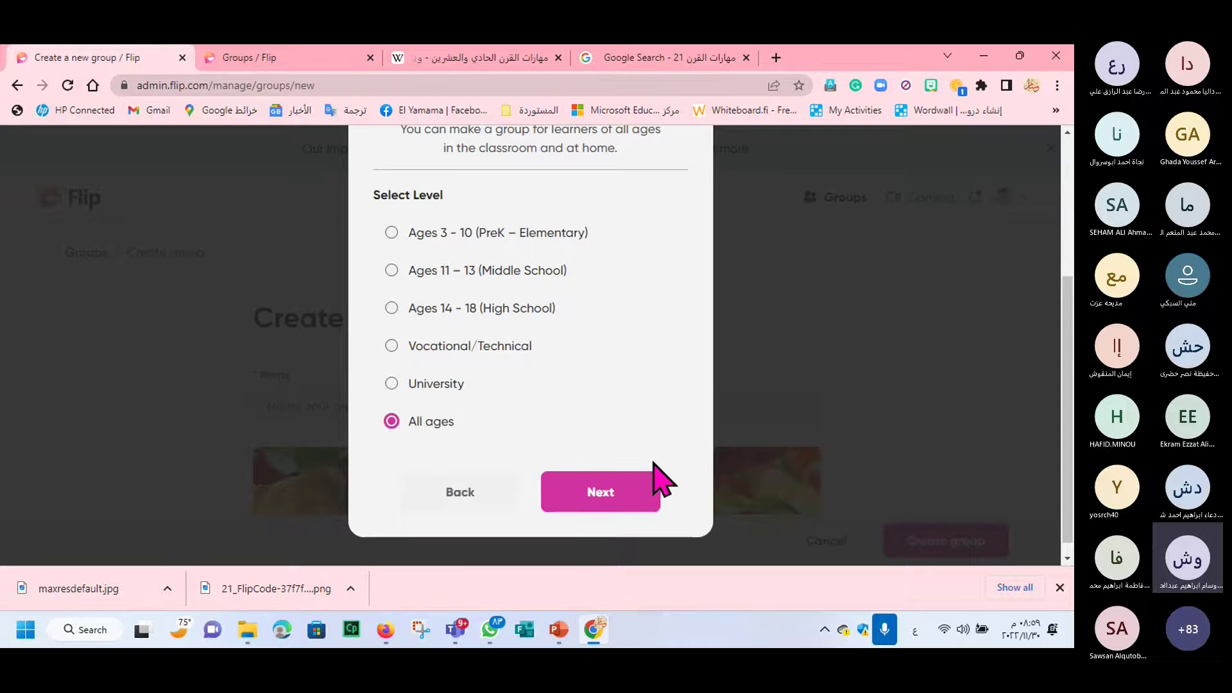
pyautogui.click(641, 482)
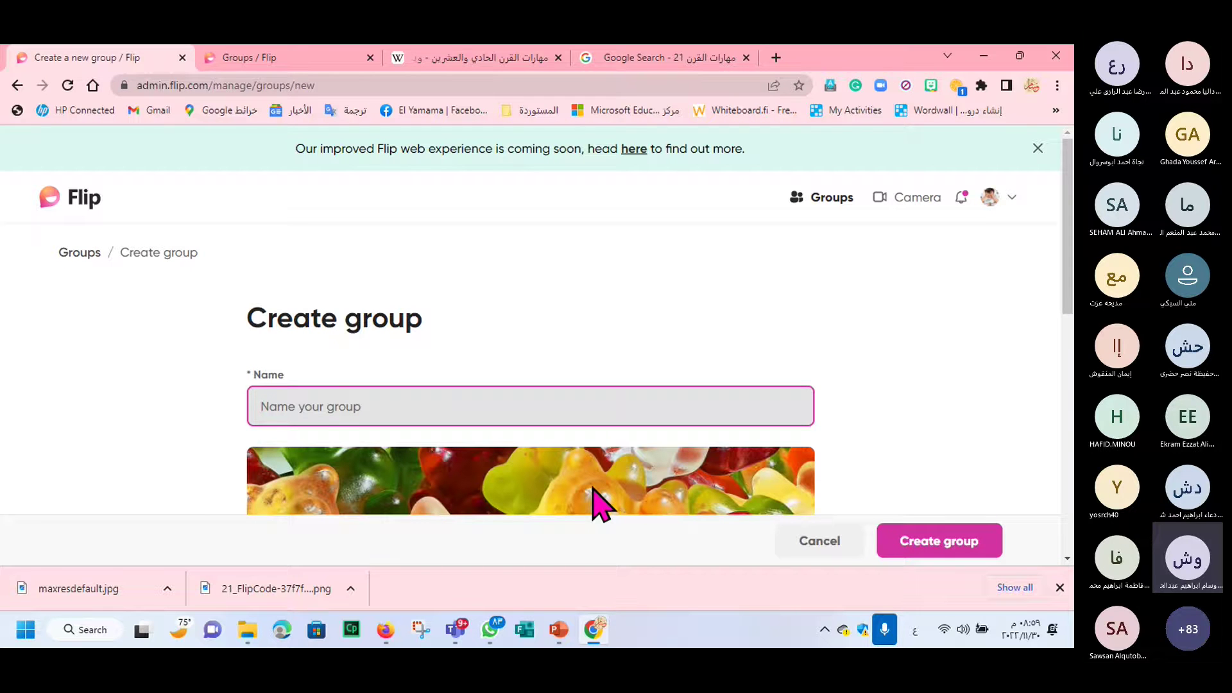
pyautogui.click(316, 411)
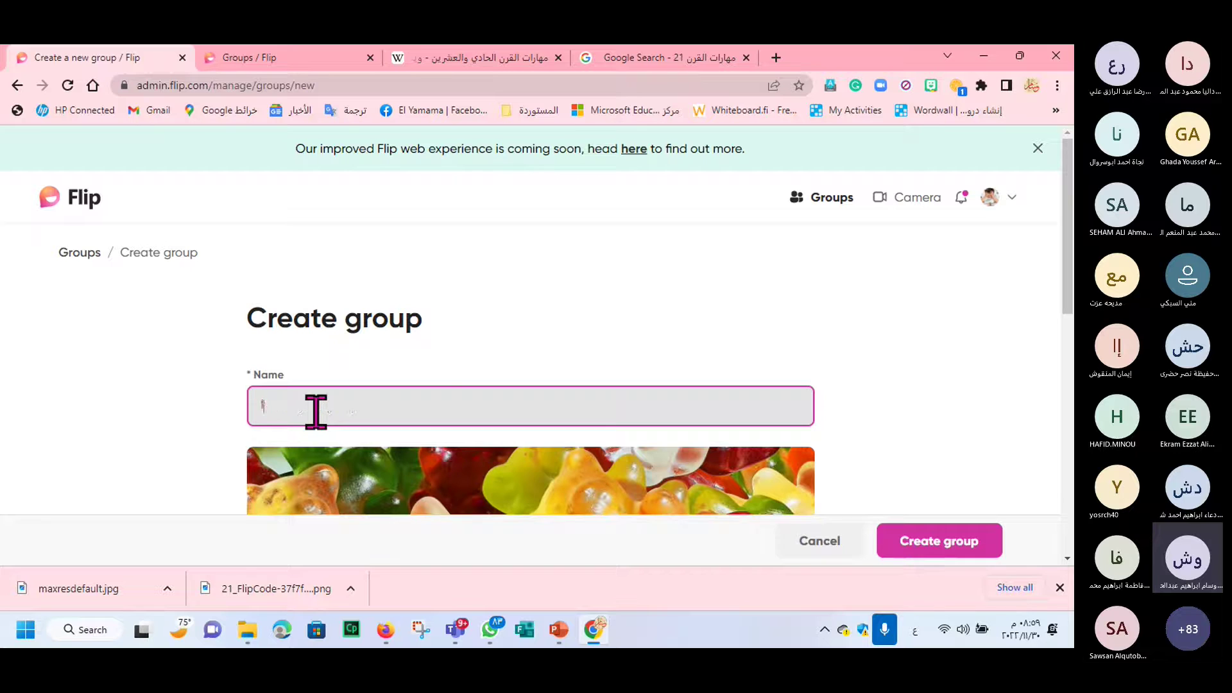
pyautogui.write('أسمو بقيمي')
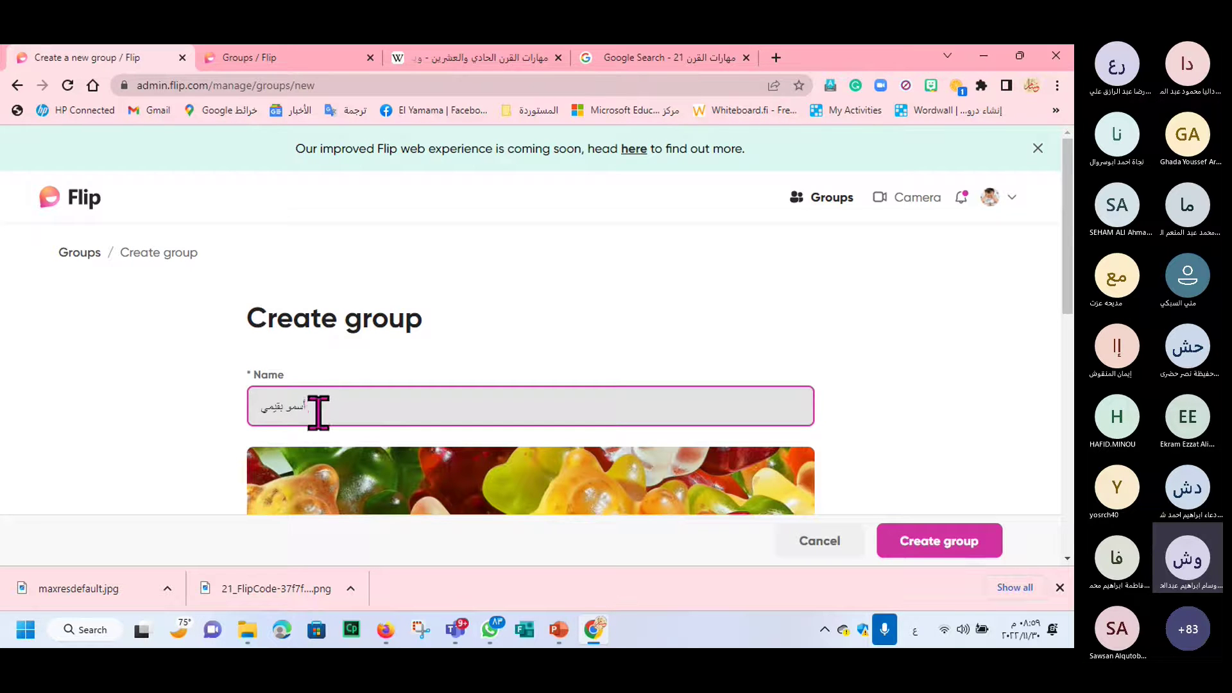
# Step: Change the group's theme to the featured image of books against a teal background
pyautogui.scroll(-2, 531, 359)
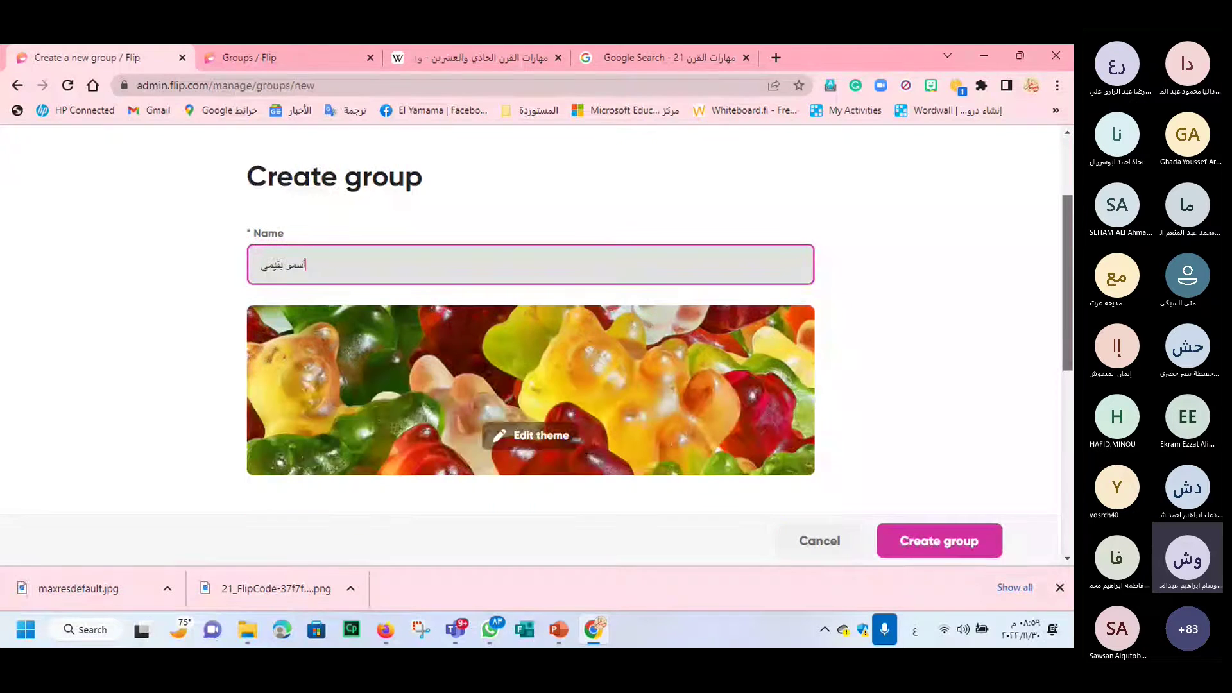
pyautogui.scroll(-1, 783, 372)
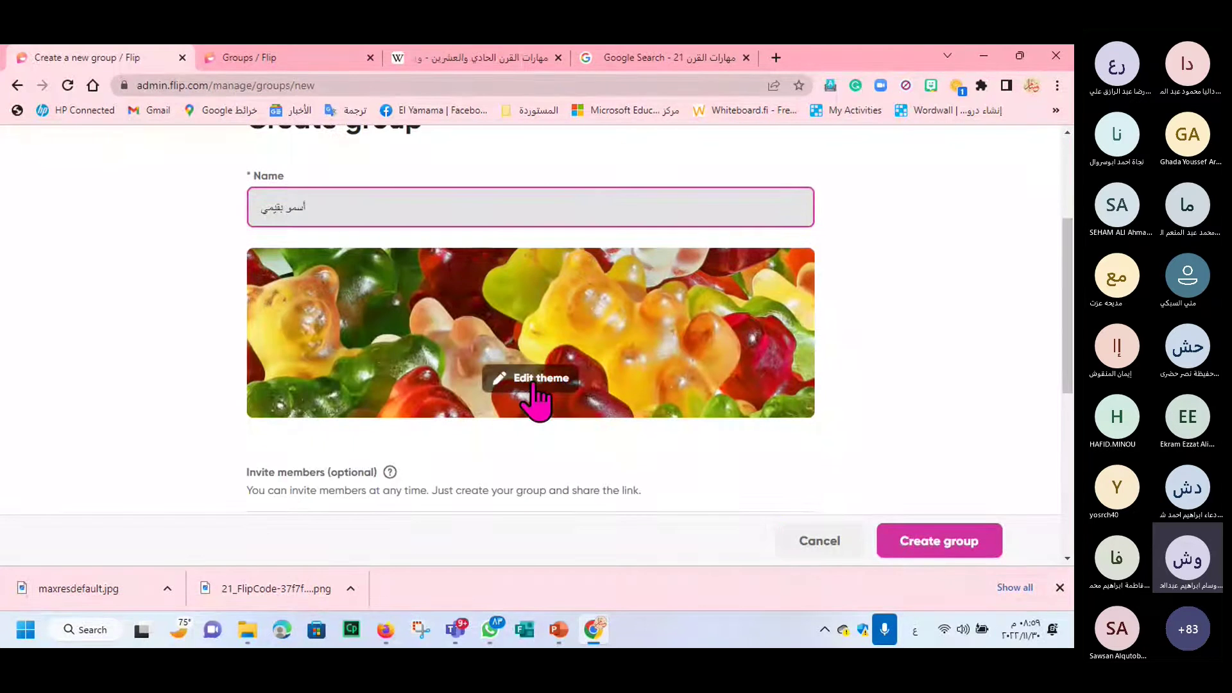
pyautogui.click(536, 385)
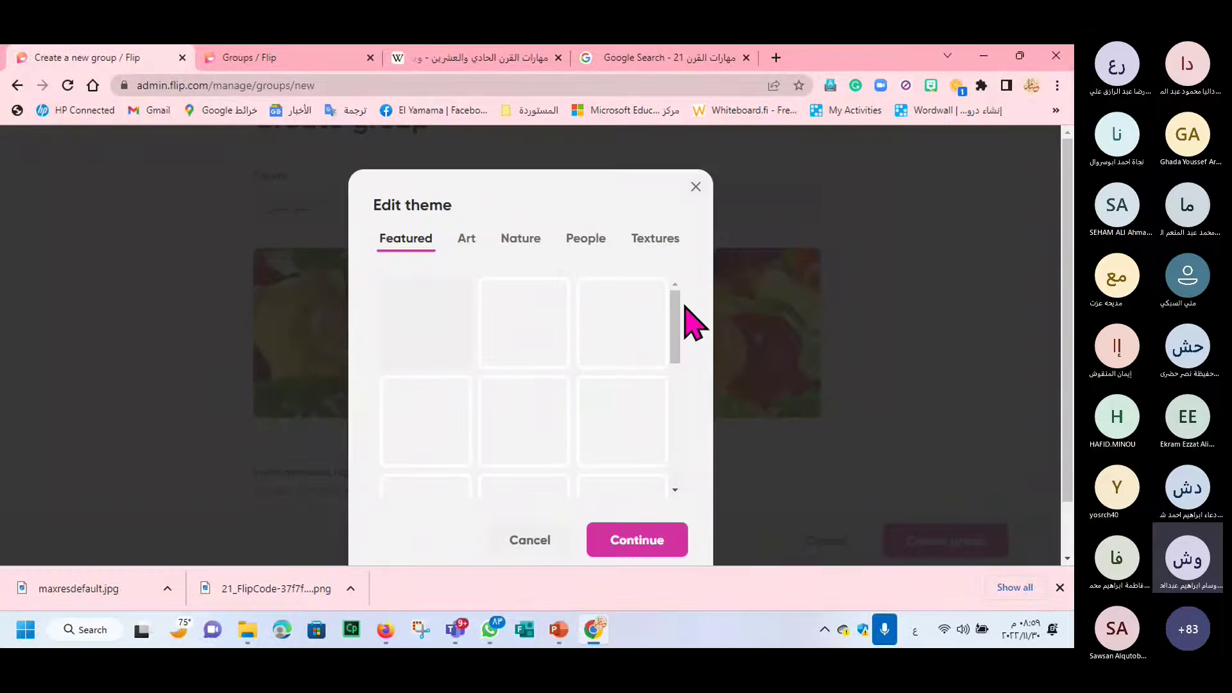
pyautogui.moveTo(675, 314); pyautogui.dragTo(684, 388)
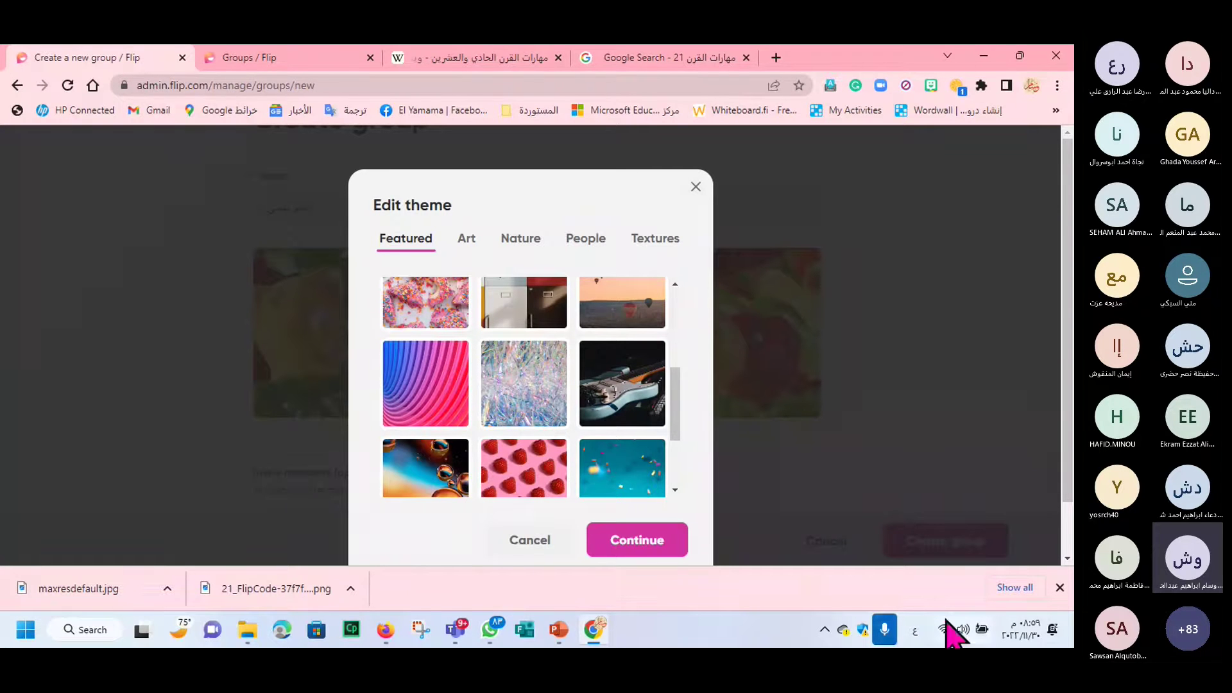
pyautogui.click(888, 631)
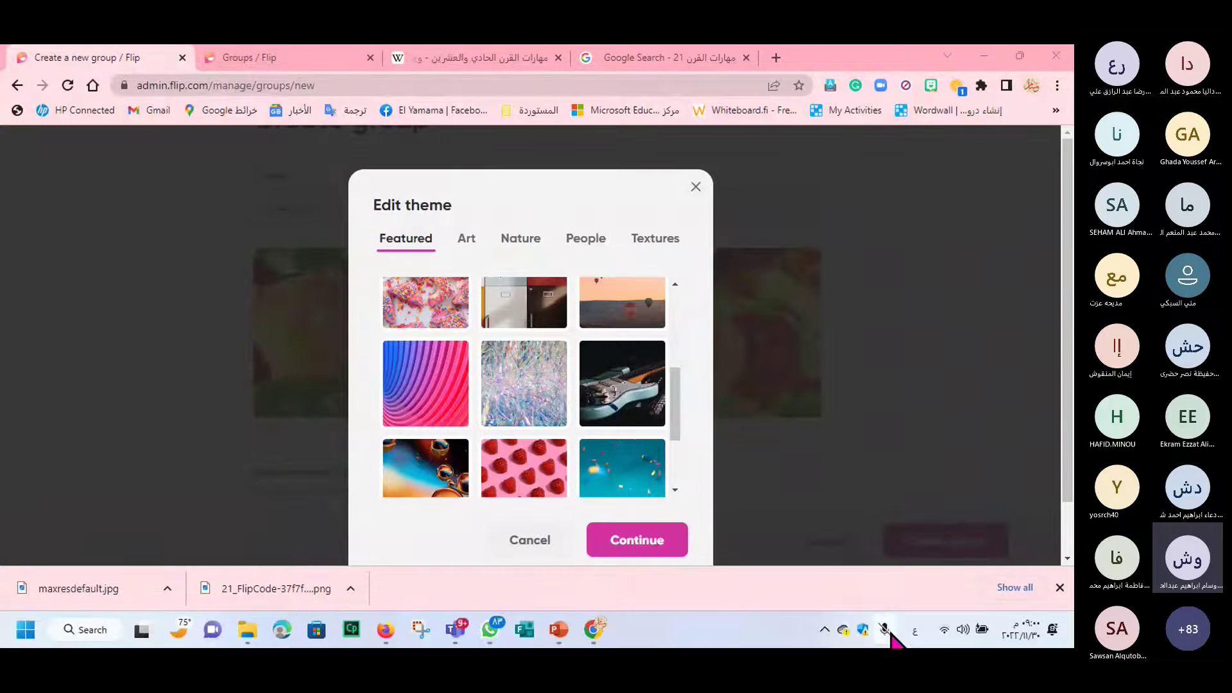
pyautogui.click(886, 630)
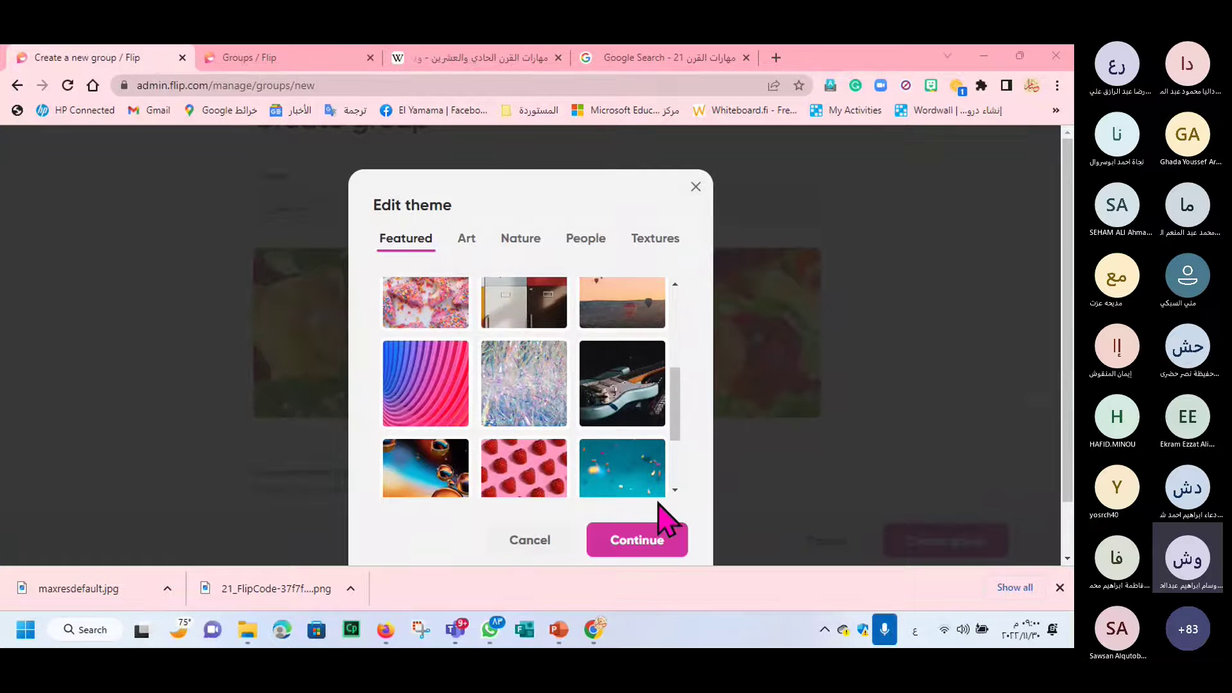
pyautogui.scroll(2, 670, 394)
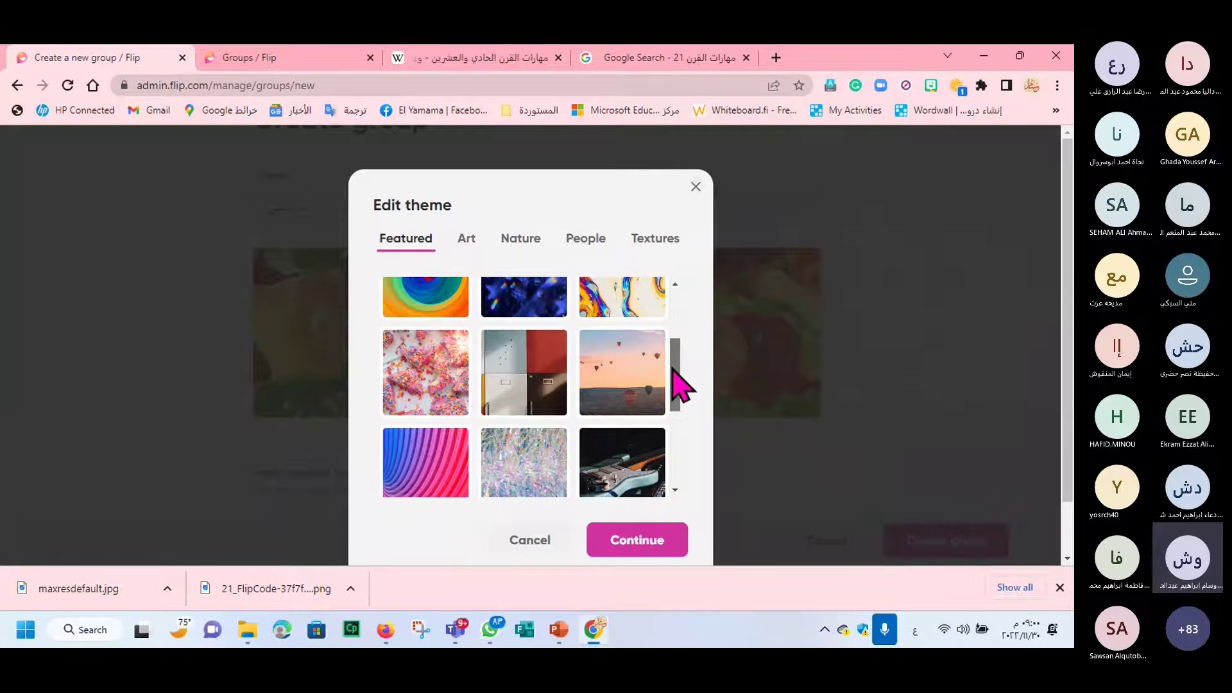
pyautogui.moveTo(672, 370); pyautogui.dragTo(673, 335)
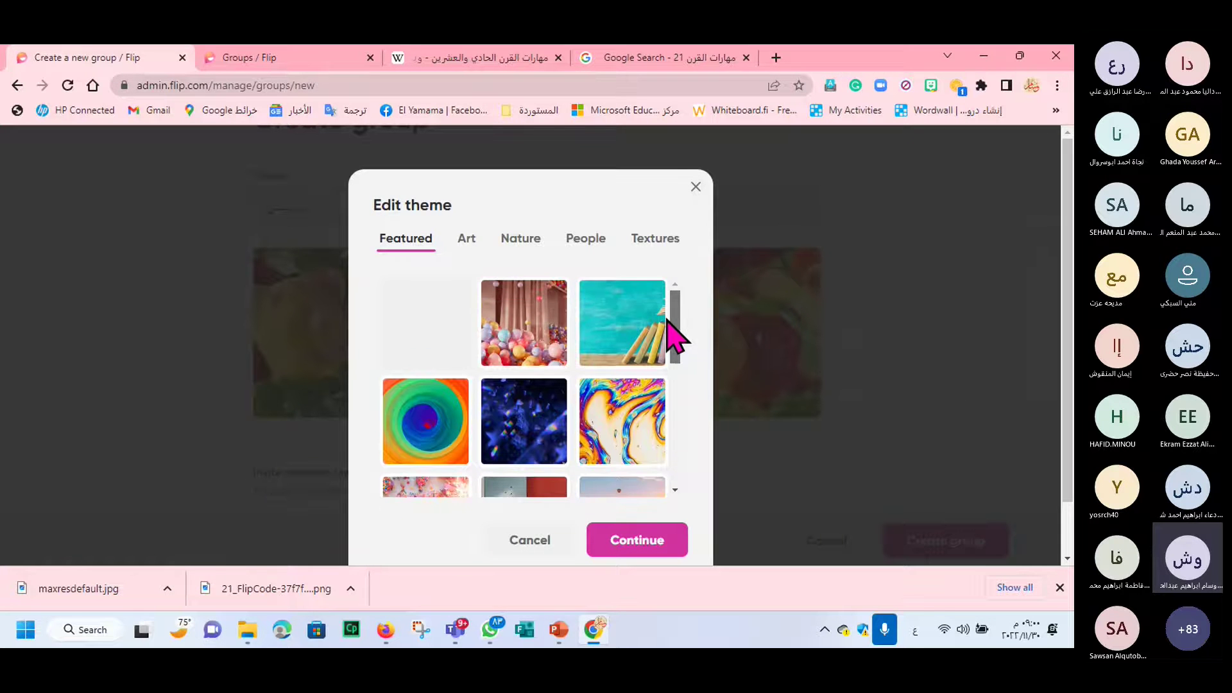
pyautogui.click(599, 336)
pyautogui.click(637, 542)
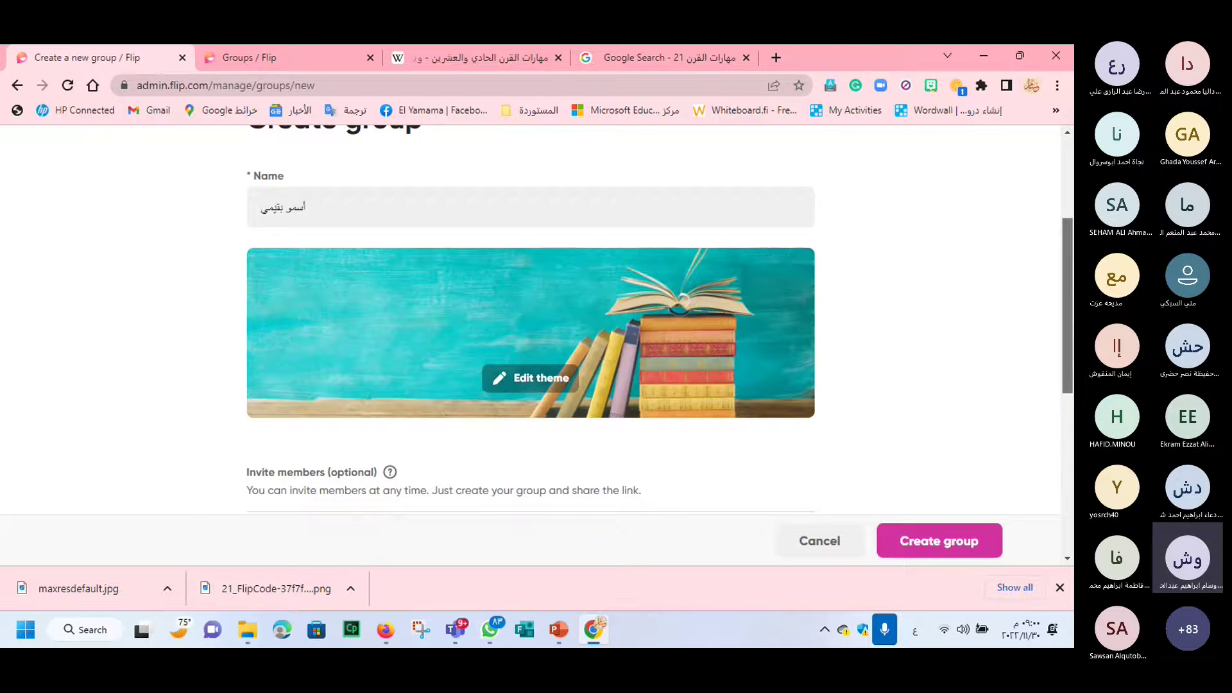
pyautogui.scroll(-5, 532, 321)
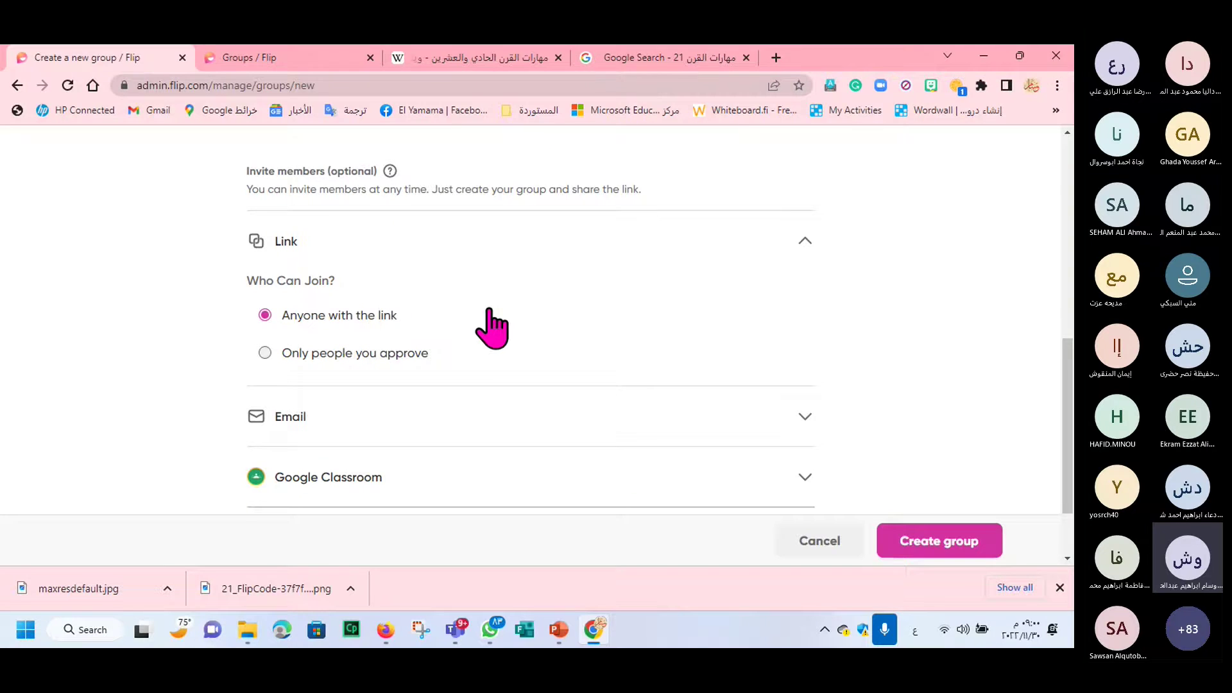
pyautogui.scroll(-2, 1070, 420)
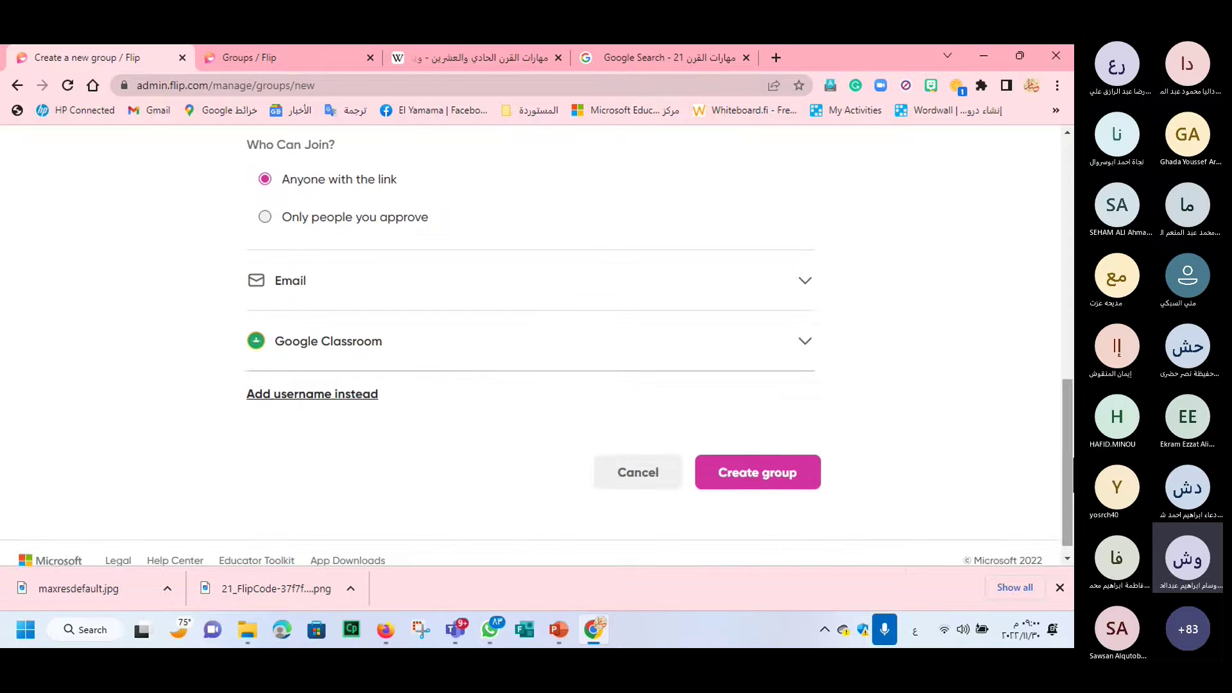
pyautogui.click(805, 282)
pyautogui.click(330, 350)
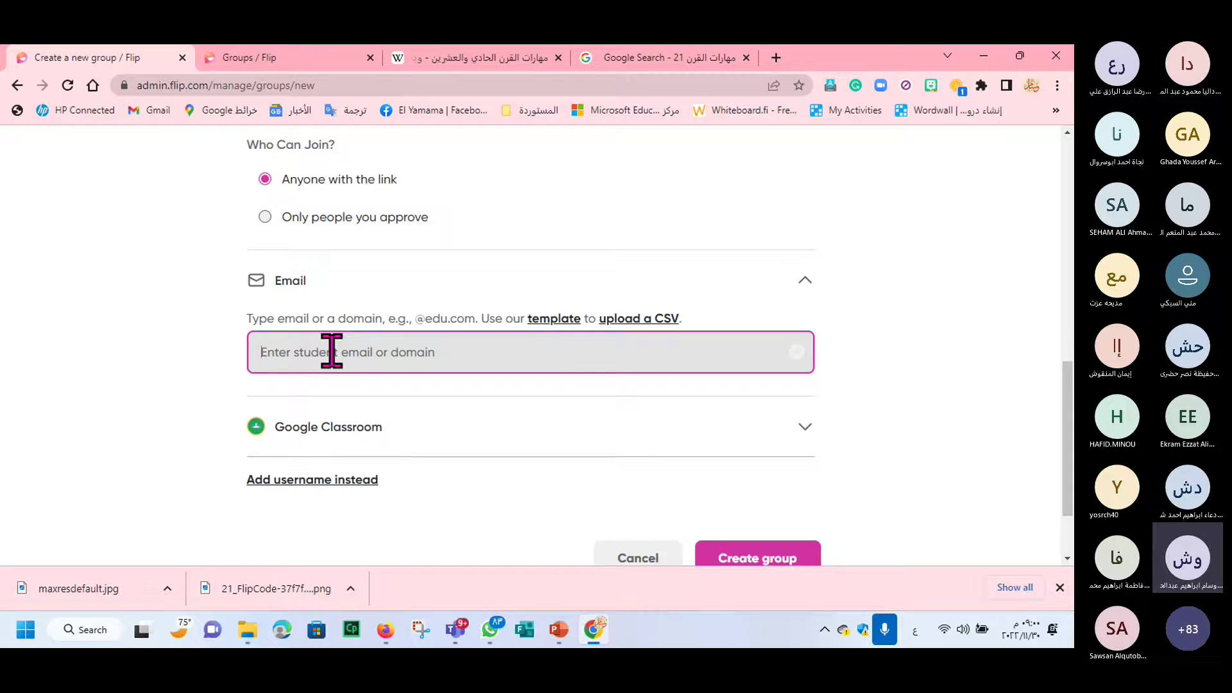
pyautogui.write('@')
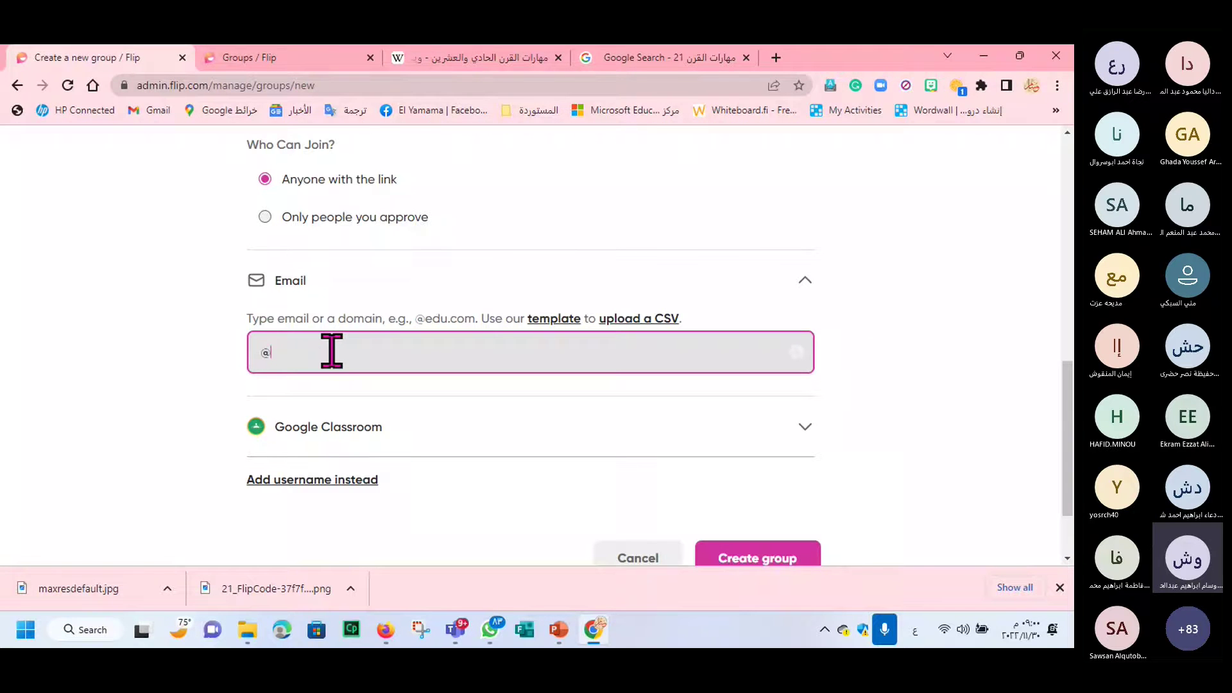
pyautogui.hotkey('alt', 'shift')
pyautogui.write('hotmail.com')
pyautogui.press('Return')
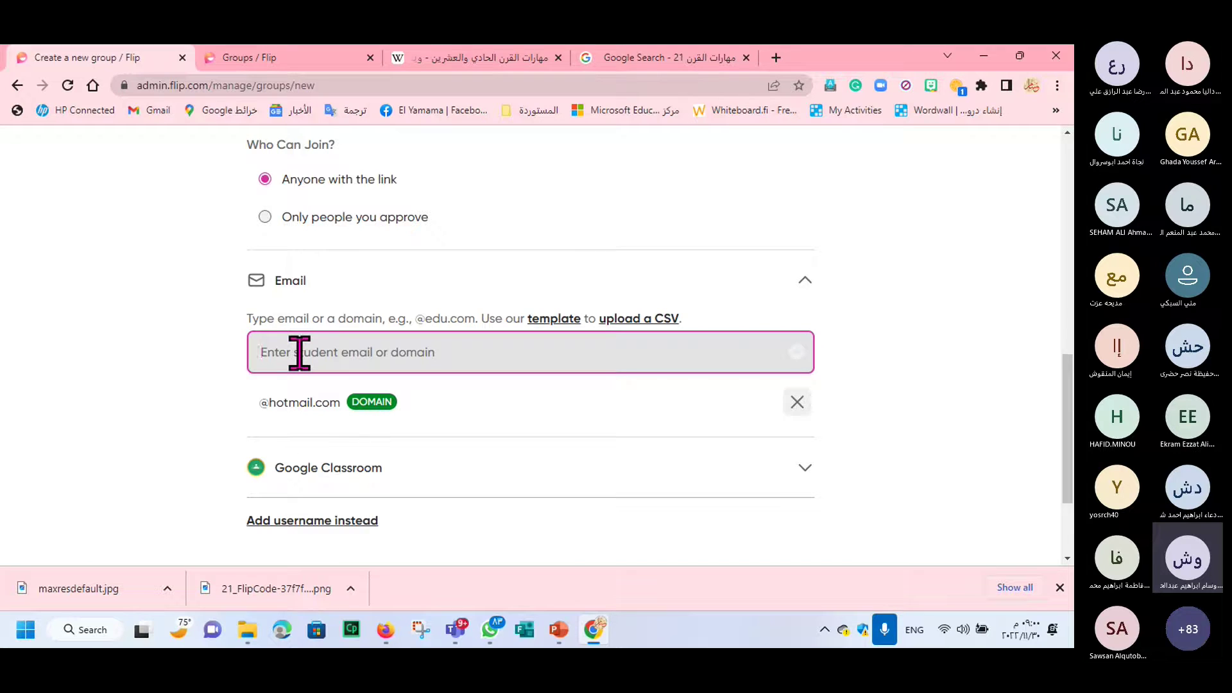
pyautogui.write('@')
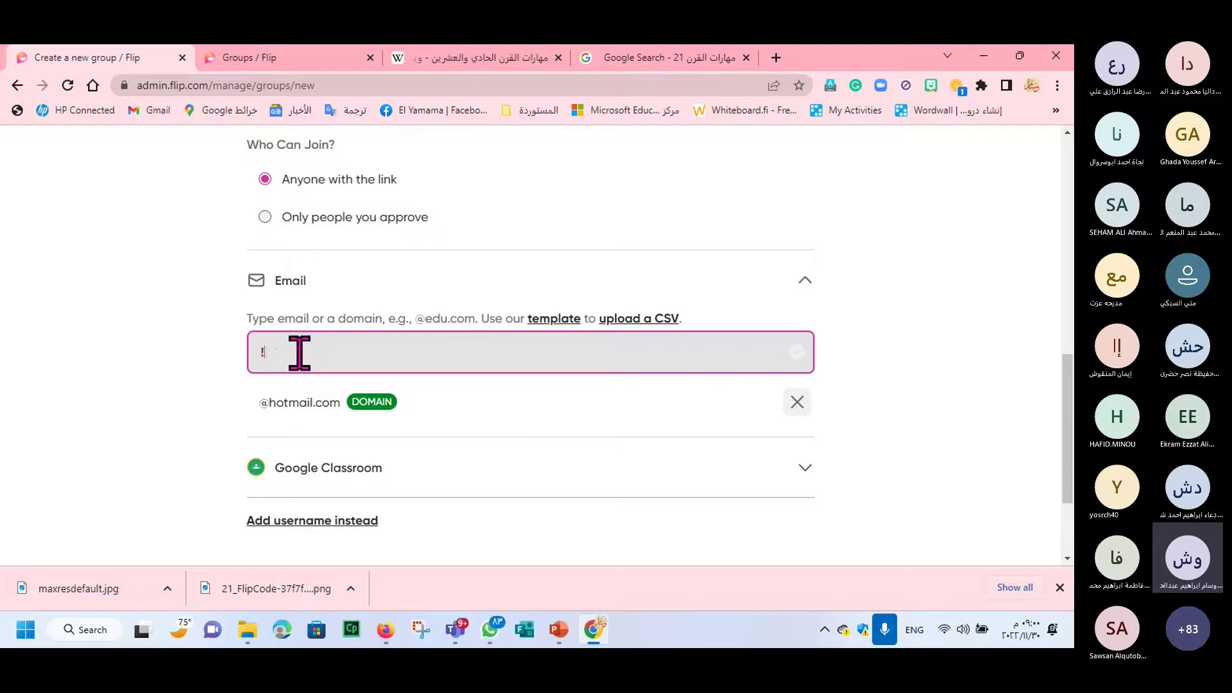
pyautogui.press('BackSpace')
pyautogui.write('@gmail.com')
pyautogui.press('Return')
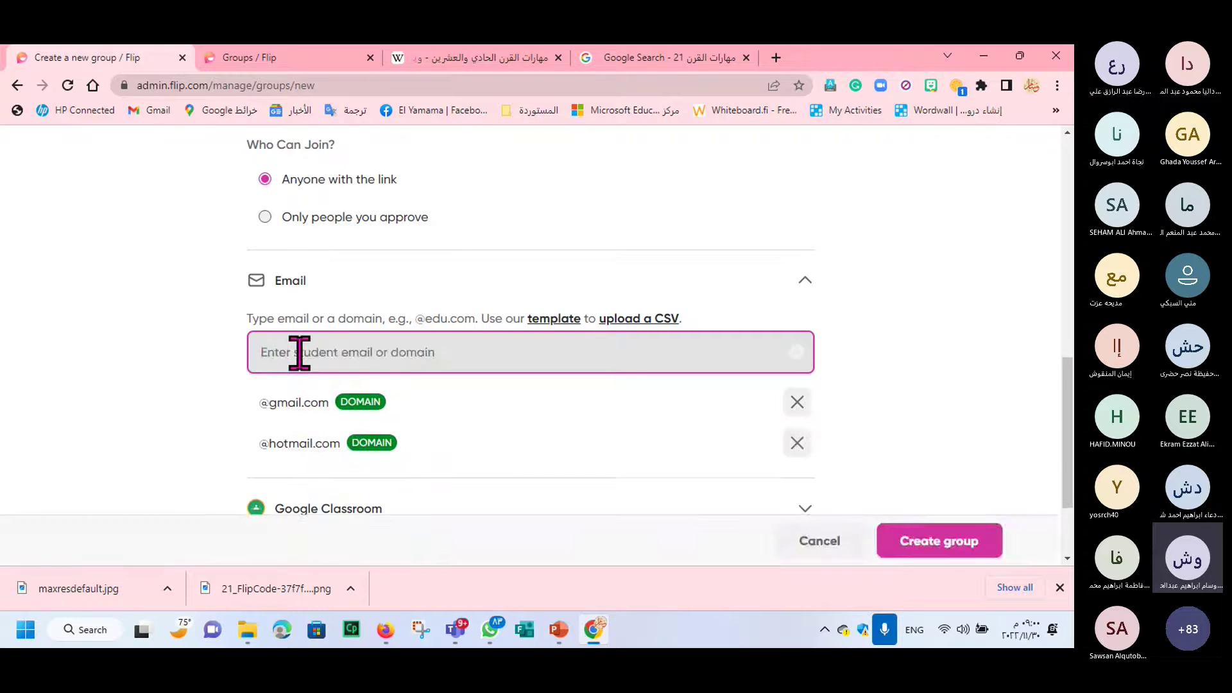
pyautogui.write('@')
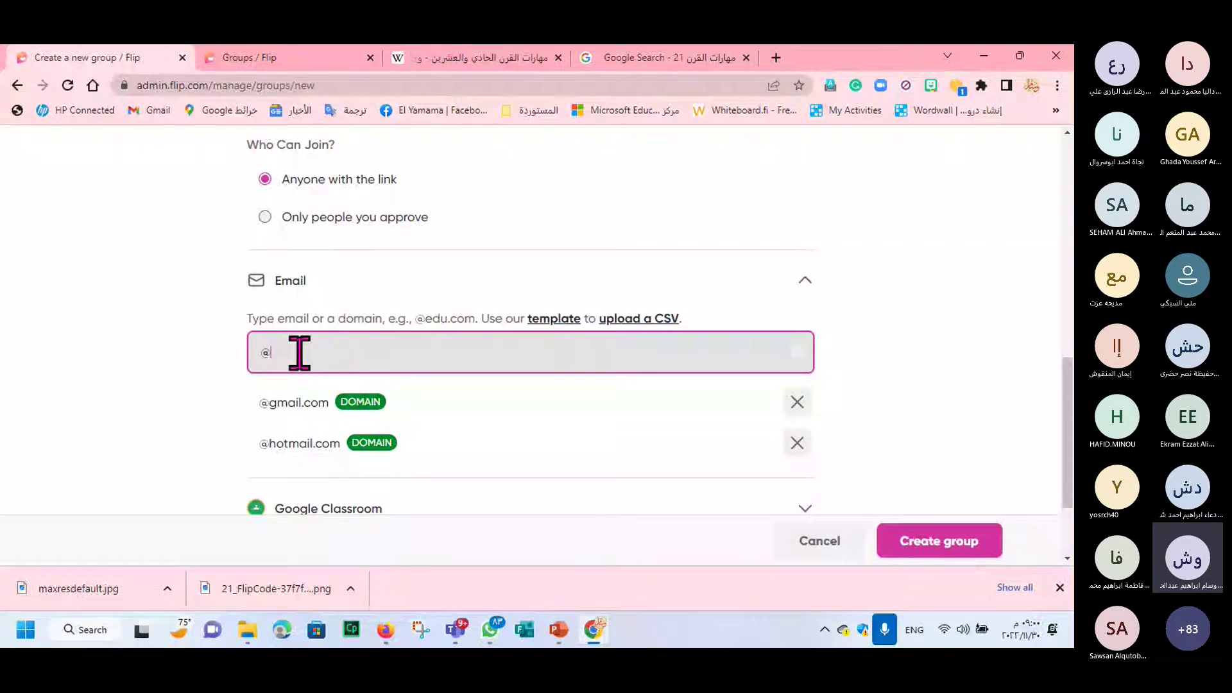
pyautogui.write('outloo')
pyautogui.press('BackSpace')
pyautogui.write('k.com')
pyautogui.press('Return')
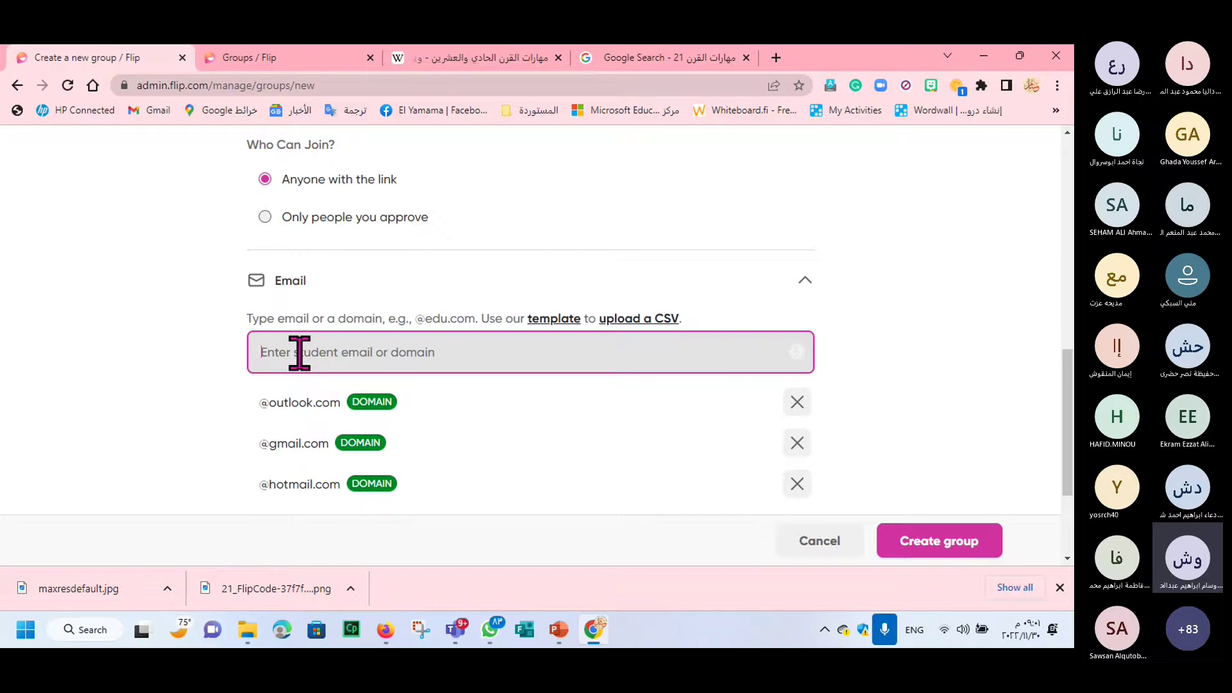
pyautogui.write('@mor')
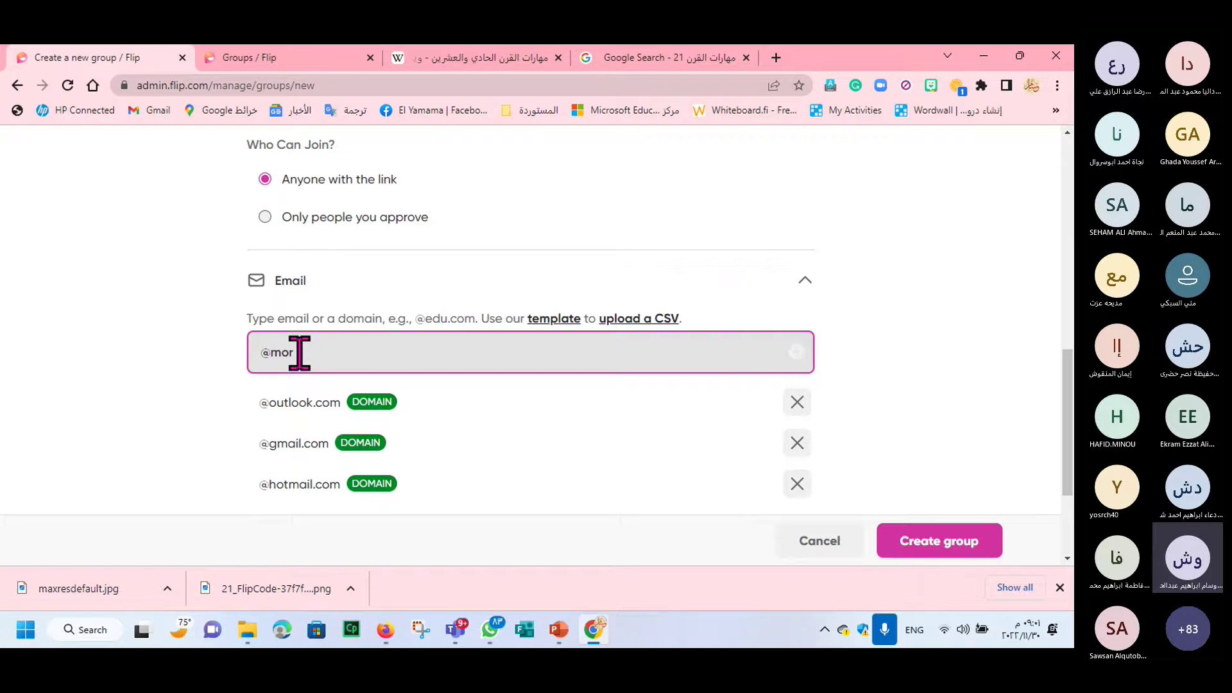
pyautogui.press('BackSpace')
pyautogui.write('e.edu.kw')
pyautogui.press('Return')
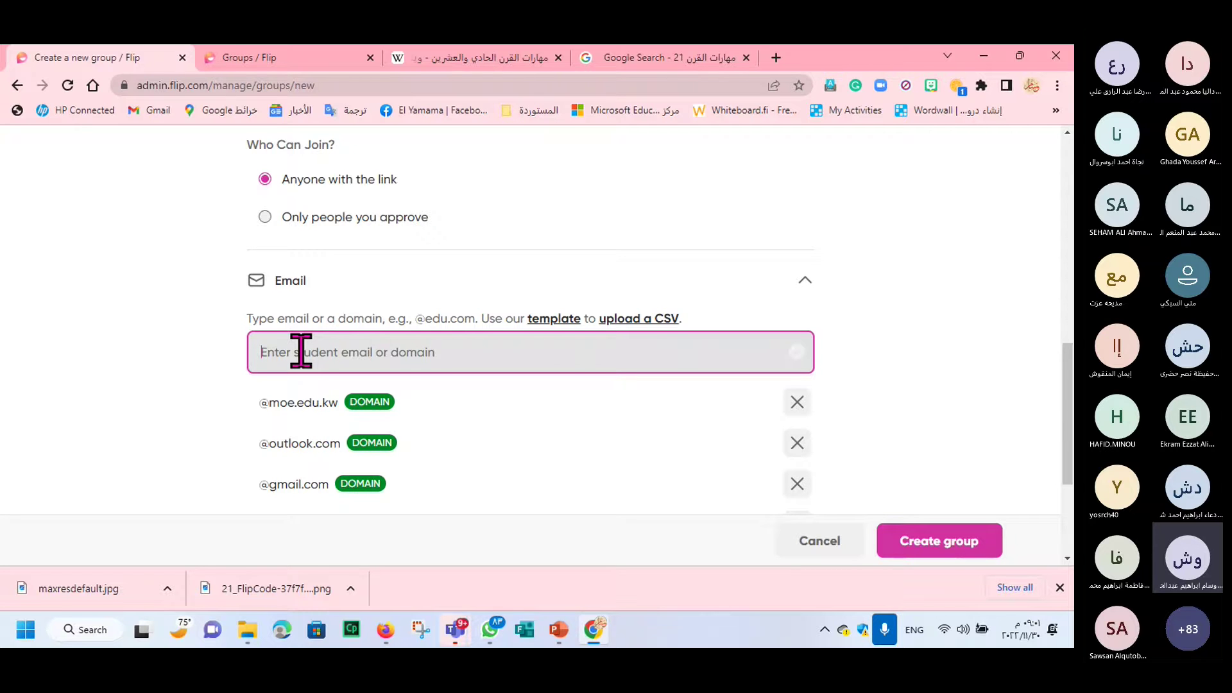
pyautogui.write('@mod')
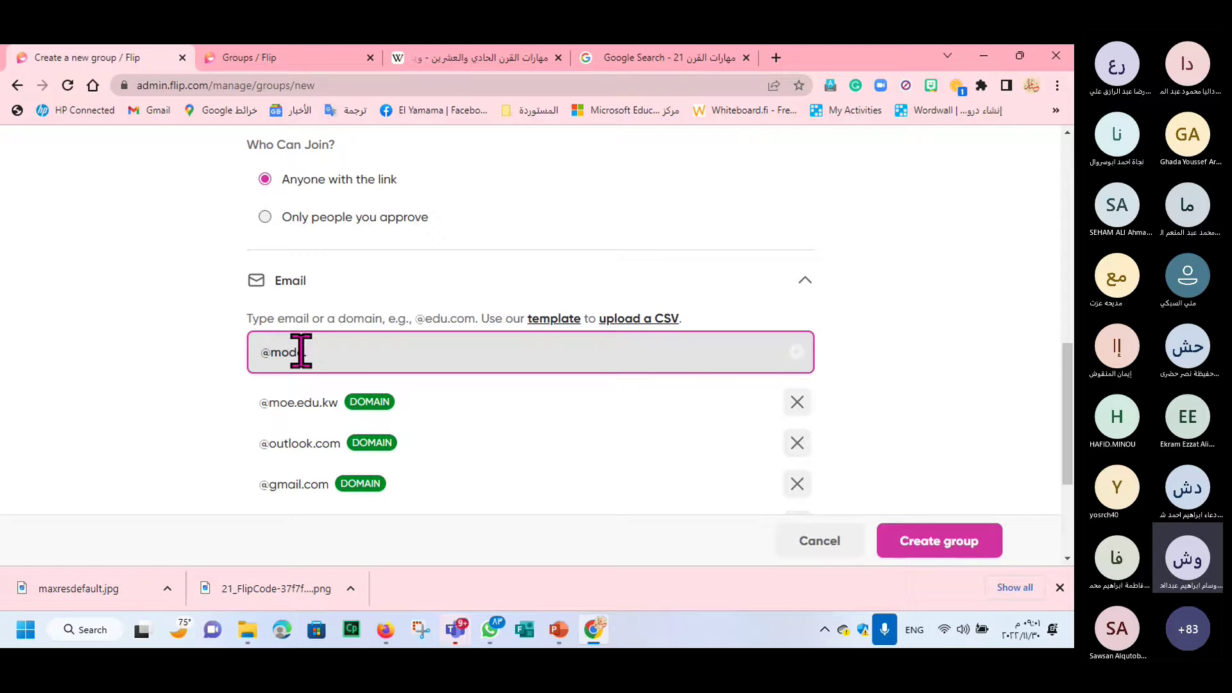
pyautogui.write('.om')
pyautogui.press('Return')
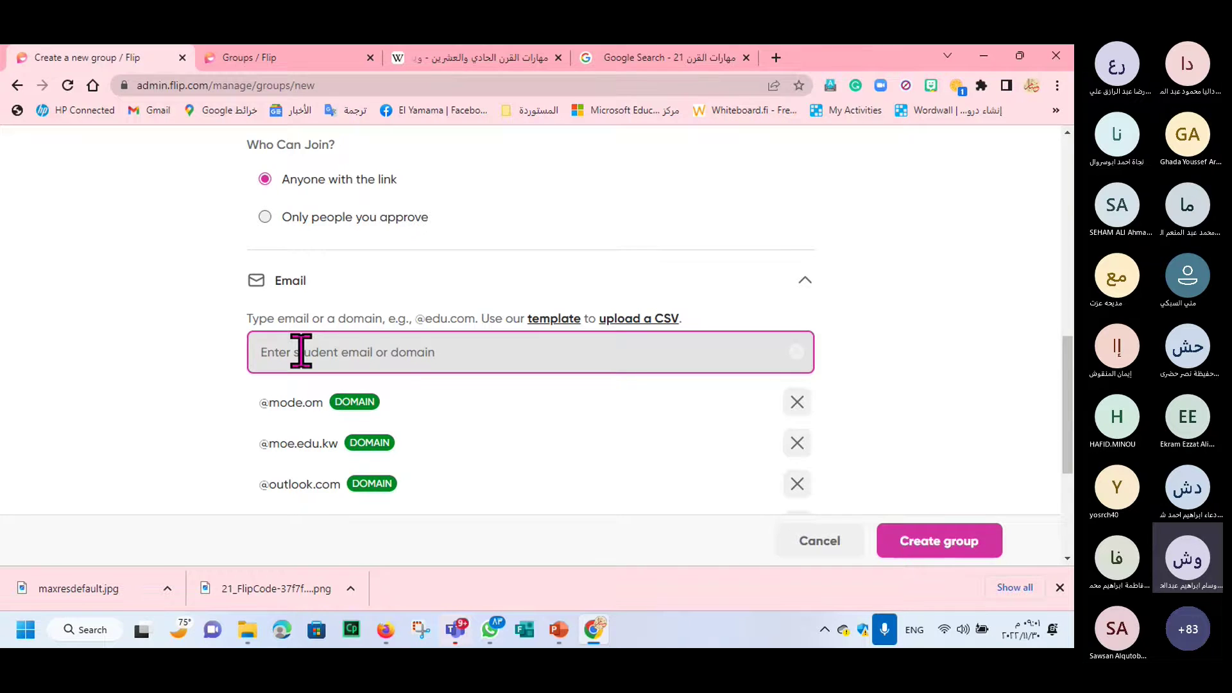
pyautogui.hotkey('ctrl', 'Tab')
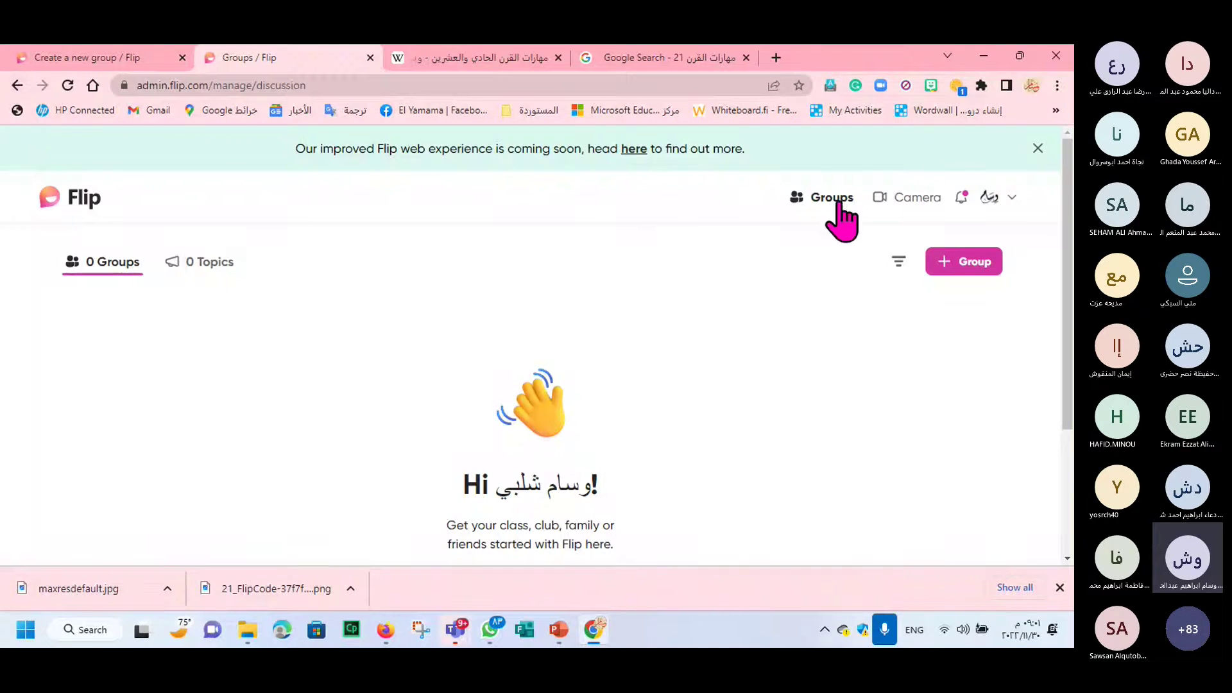
pyautogui.click(93, 59)
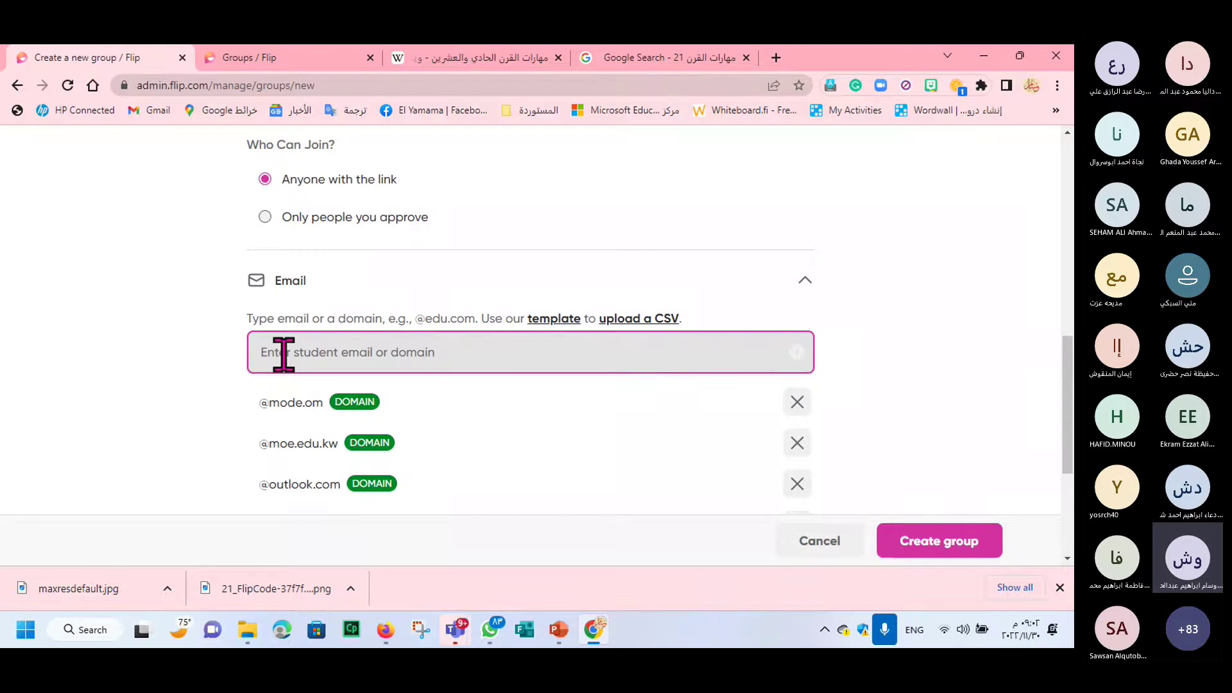
pyautogui.write('@')
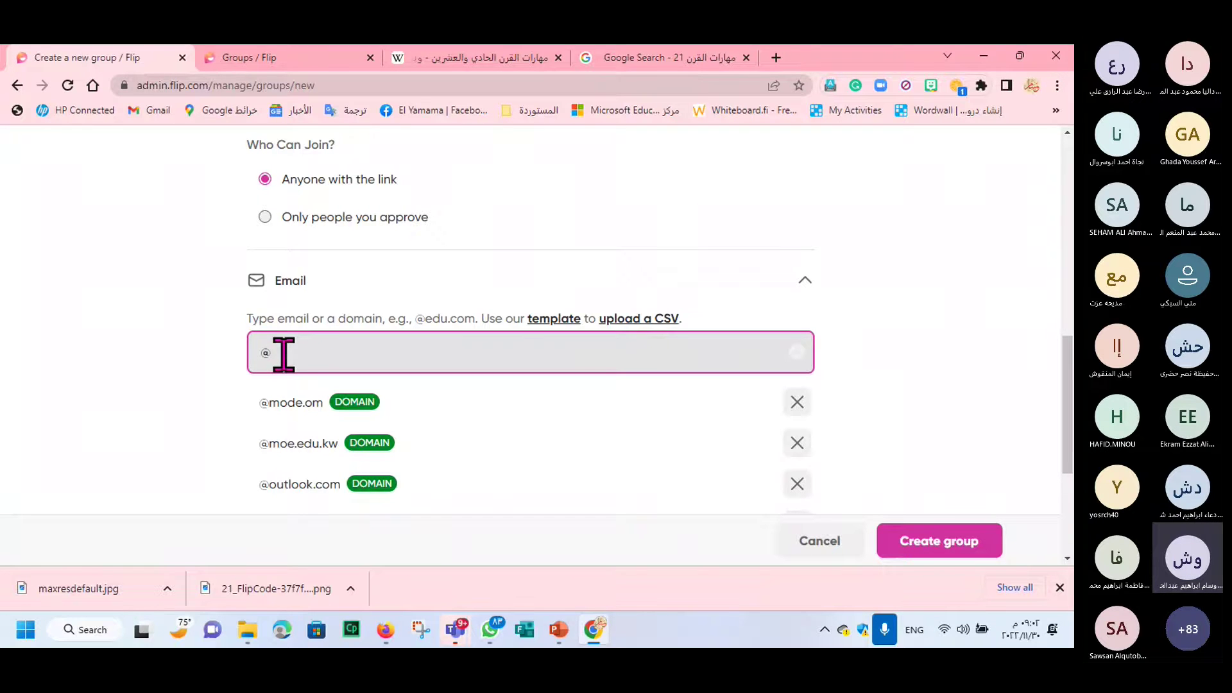
pyautogui.write('azharonline.com')
pyautogui.press('BackSpace')
pyautogui.press('BackSpace')
pyautogui.press('BackSpace')
pyautogui.write('edu.eg')
pyautogui.press('Return')
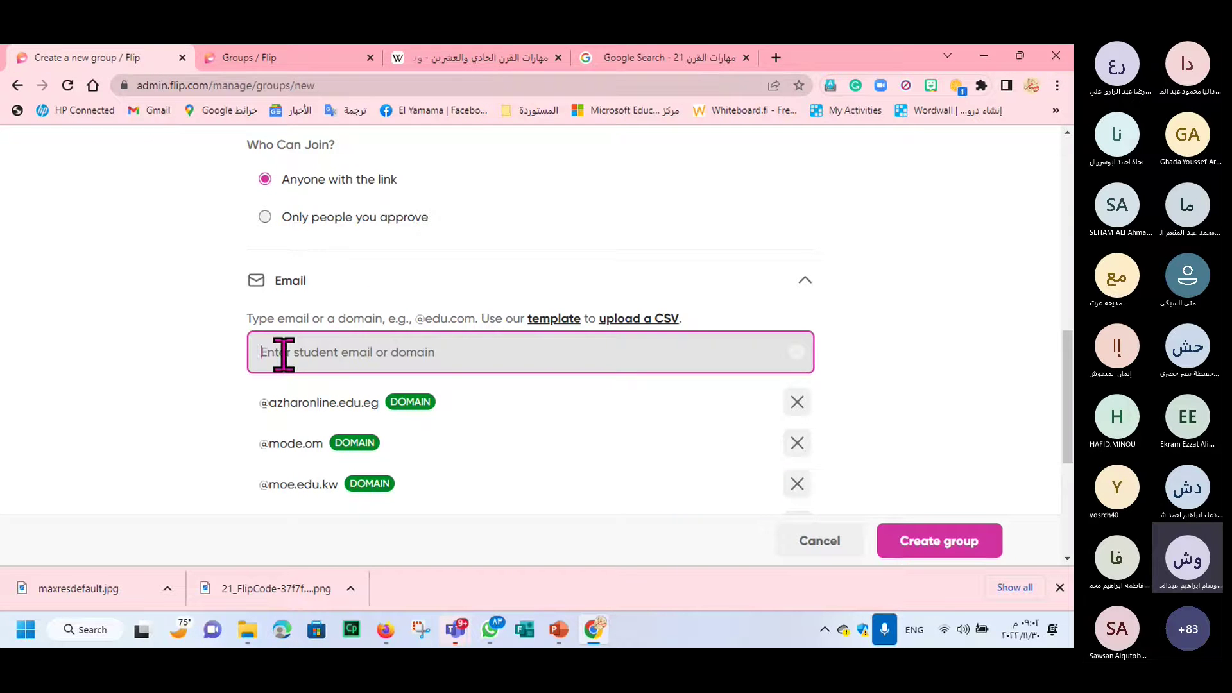
pyautogui.write('@')
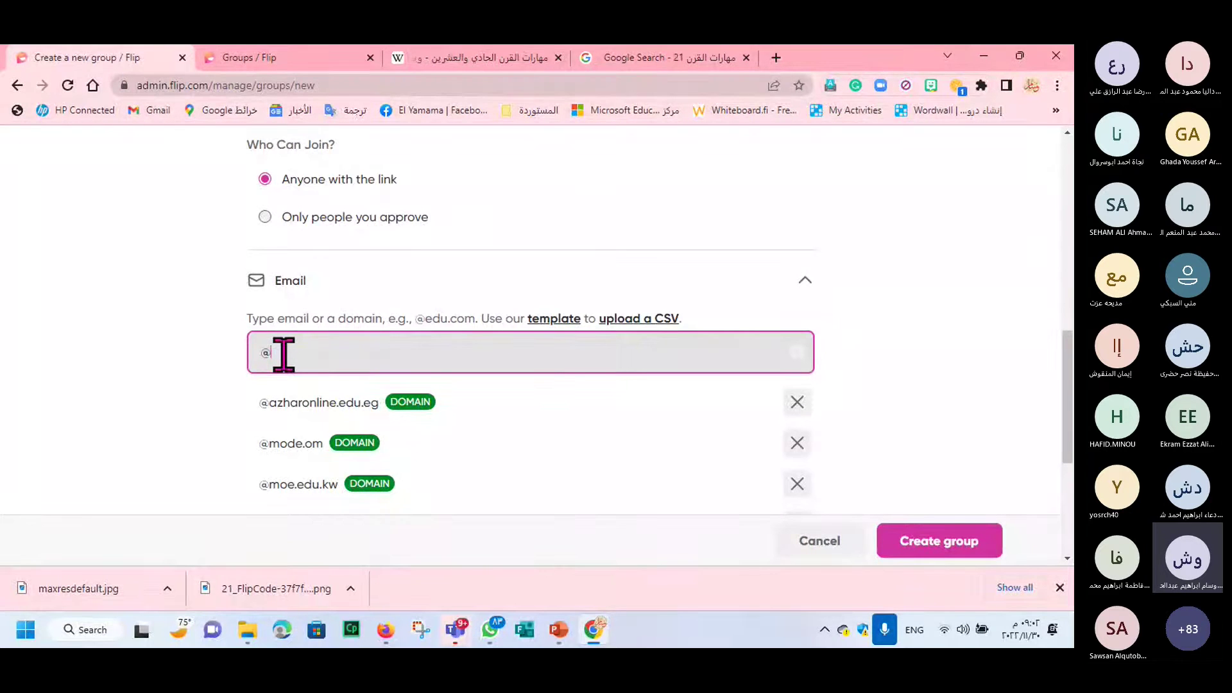
pyautogui.write('moe.edu.eg')
pyautogui.press('Return')
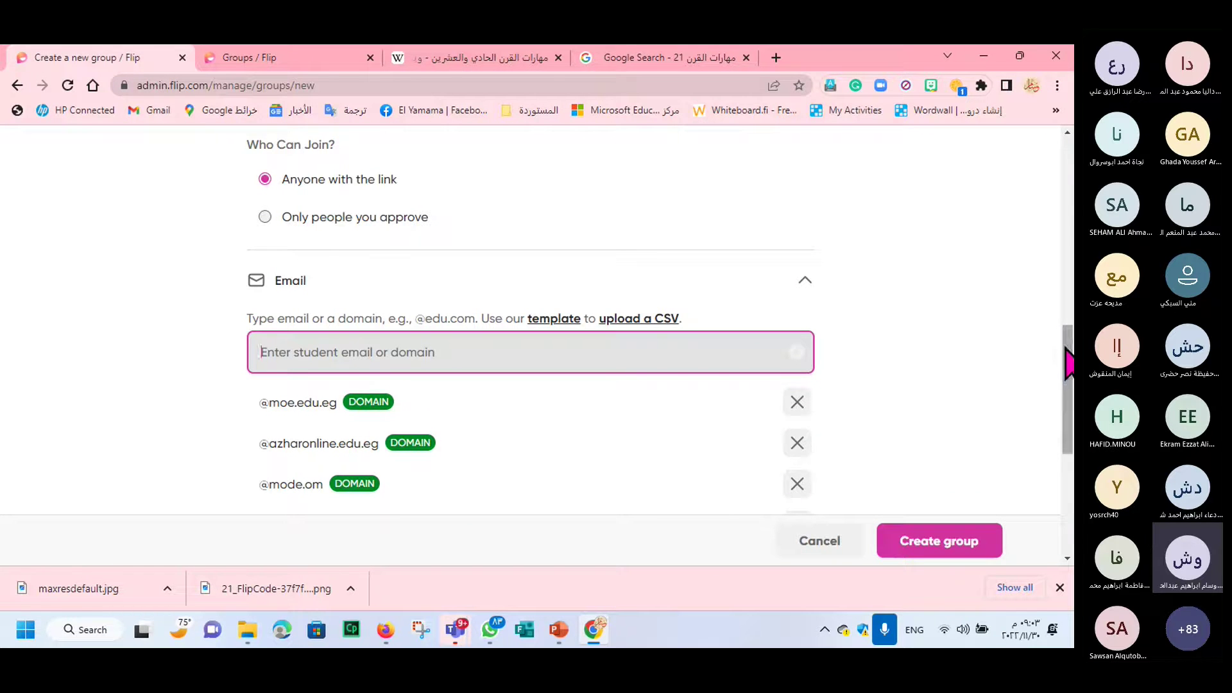
# Step: Create the group with the entered settings and dismiss its sharing dialog
pyautogui.moveTo(1067, 363); pyautogui.dragTo(1067, 466)
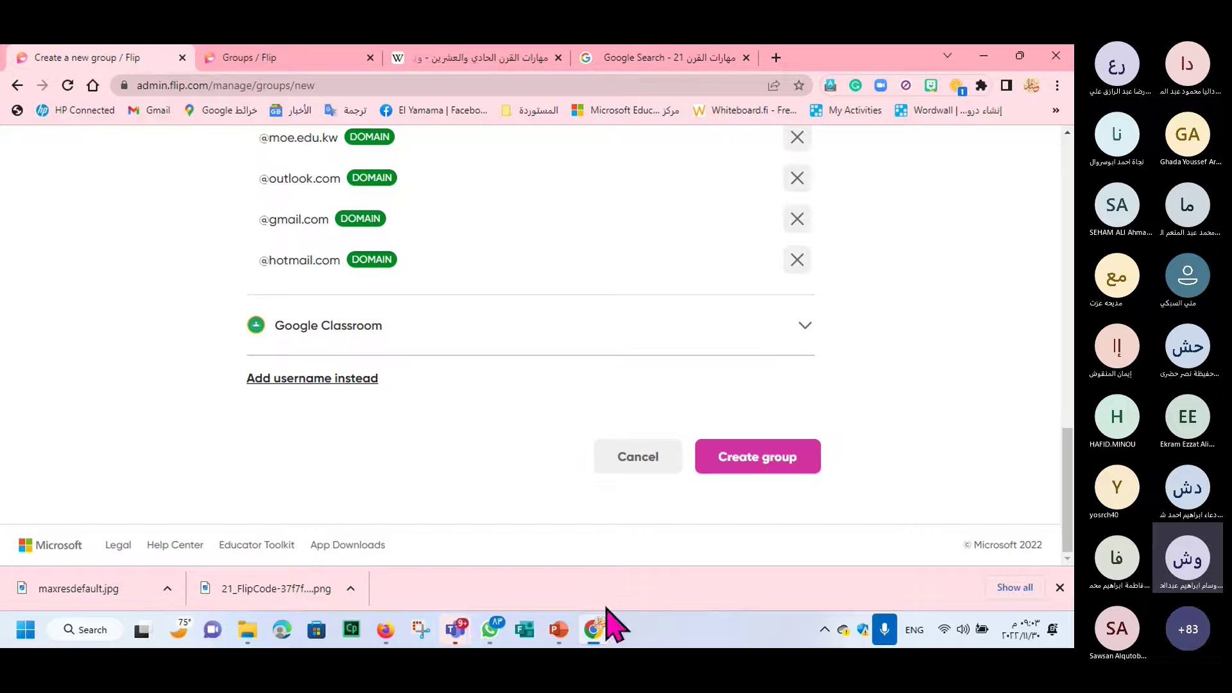
pyautogui.click(764, 460)
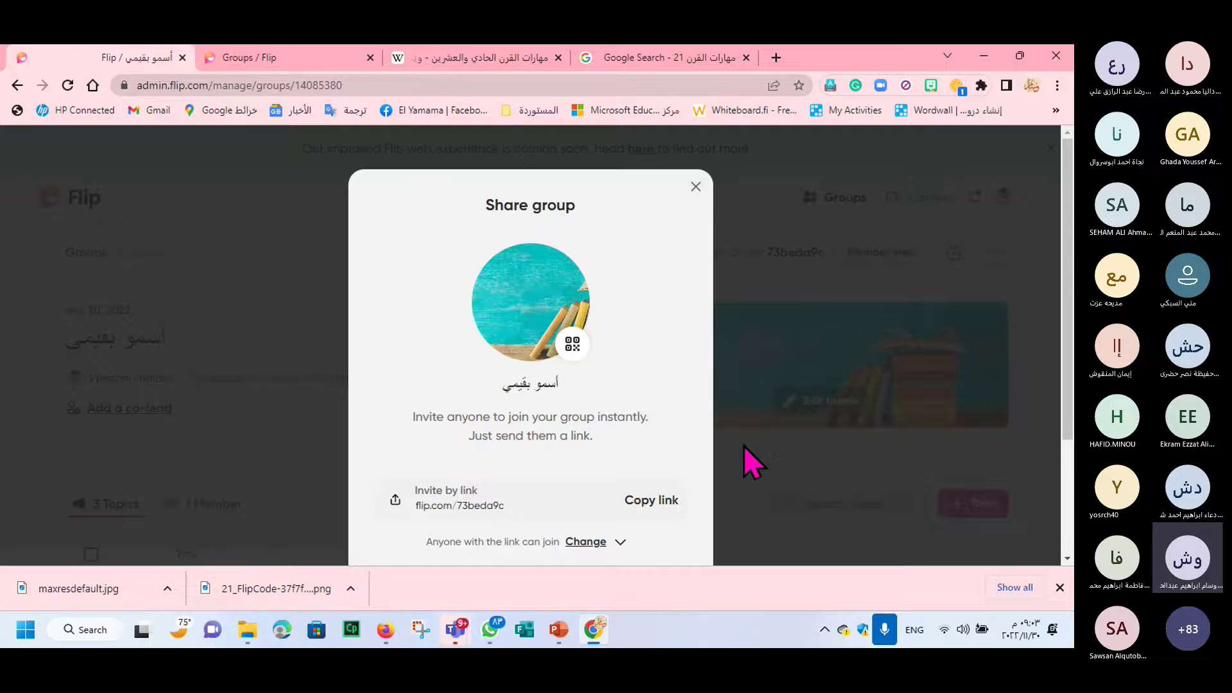
pyautogui.click(695, 188)
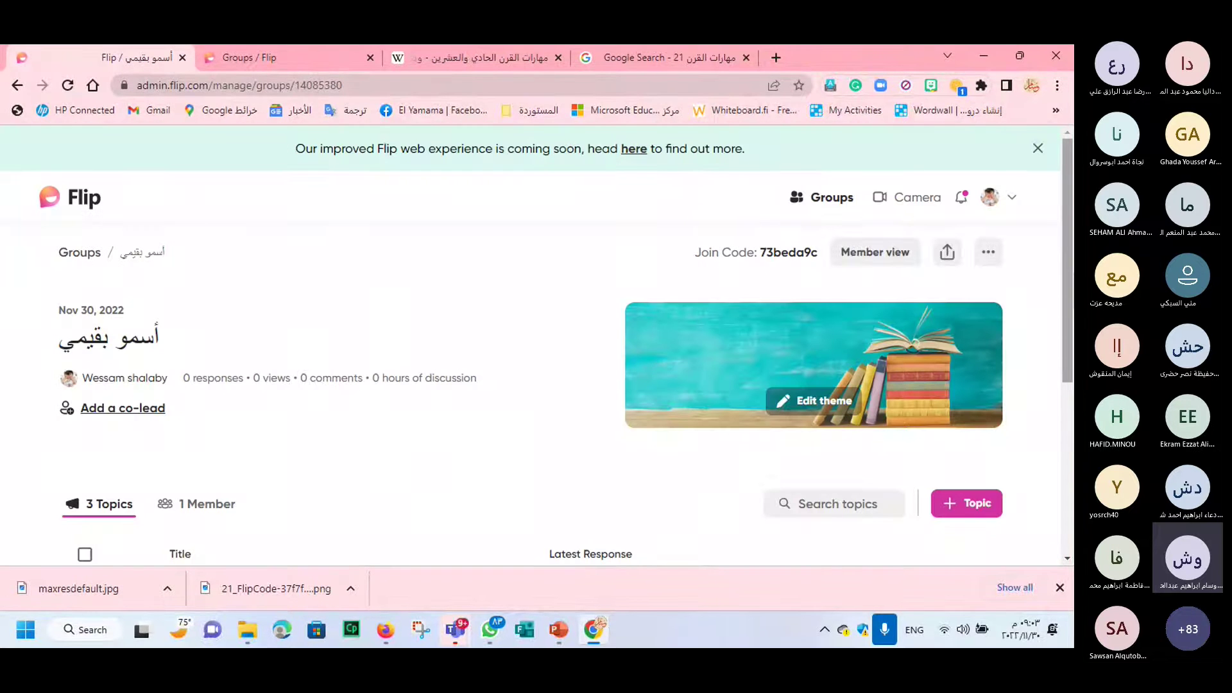
# Step: Create a new topic in the group and enter "اسمو بقيمي" as its title
pyautogui.scroll(-3, 68, 206)
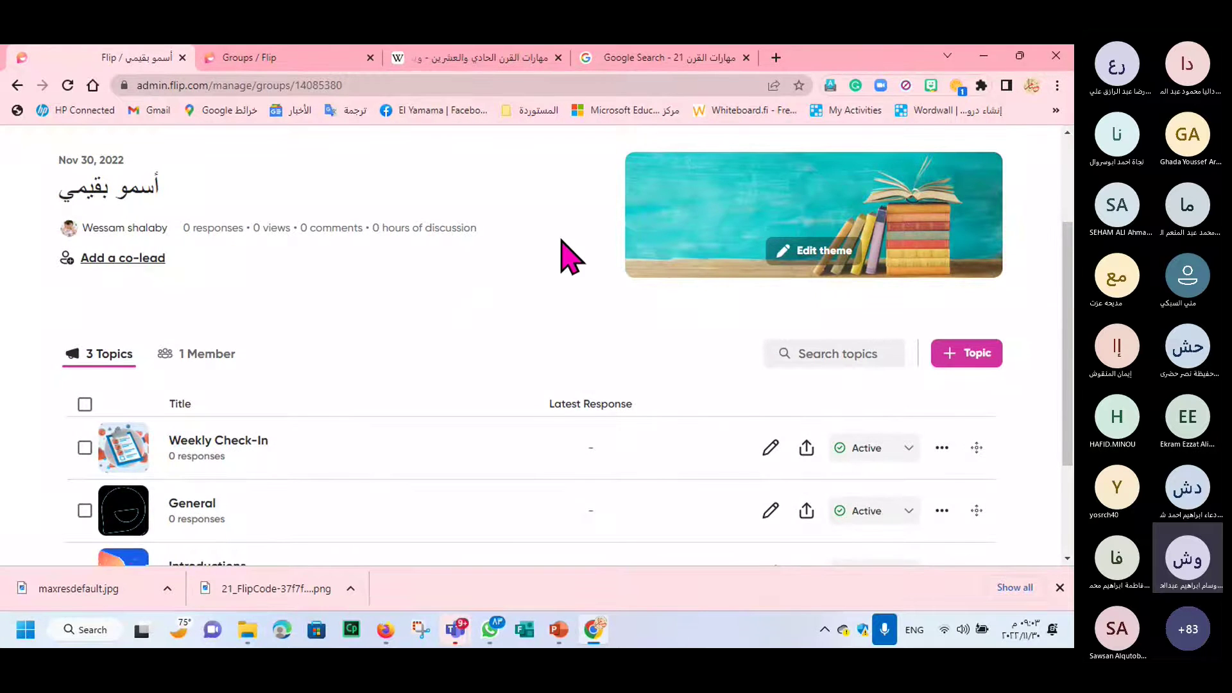
pyautogui.click(993, 356)
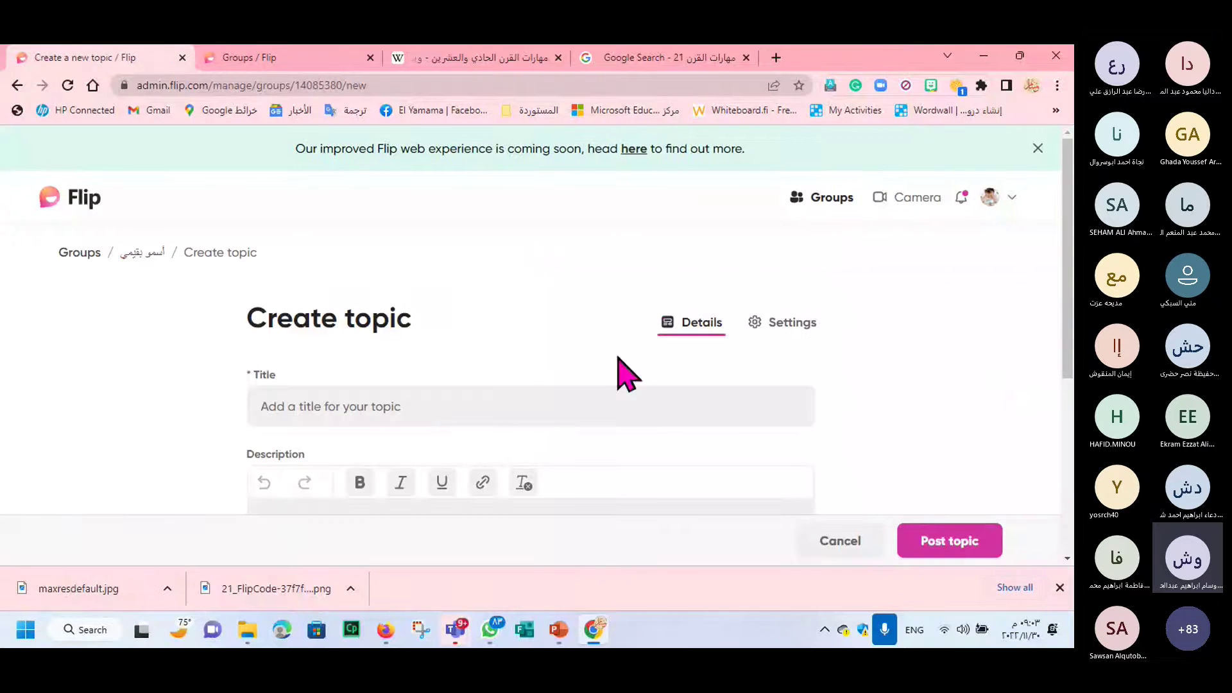
pyautogui.click(421, 411)
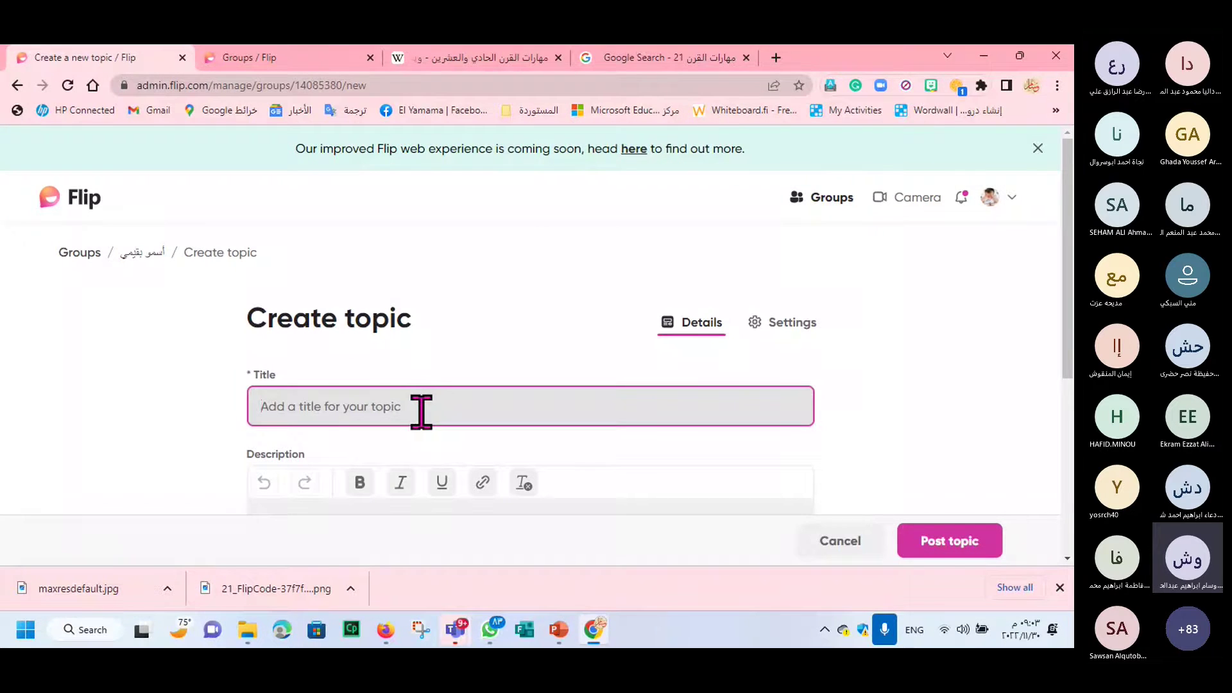
pyautogui.write('jp')
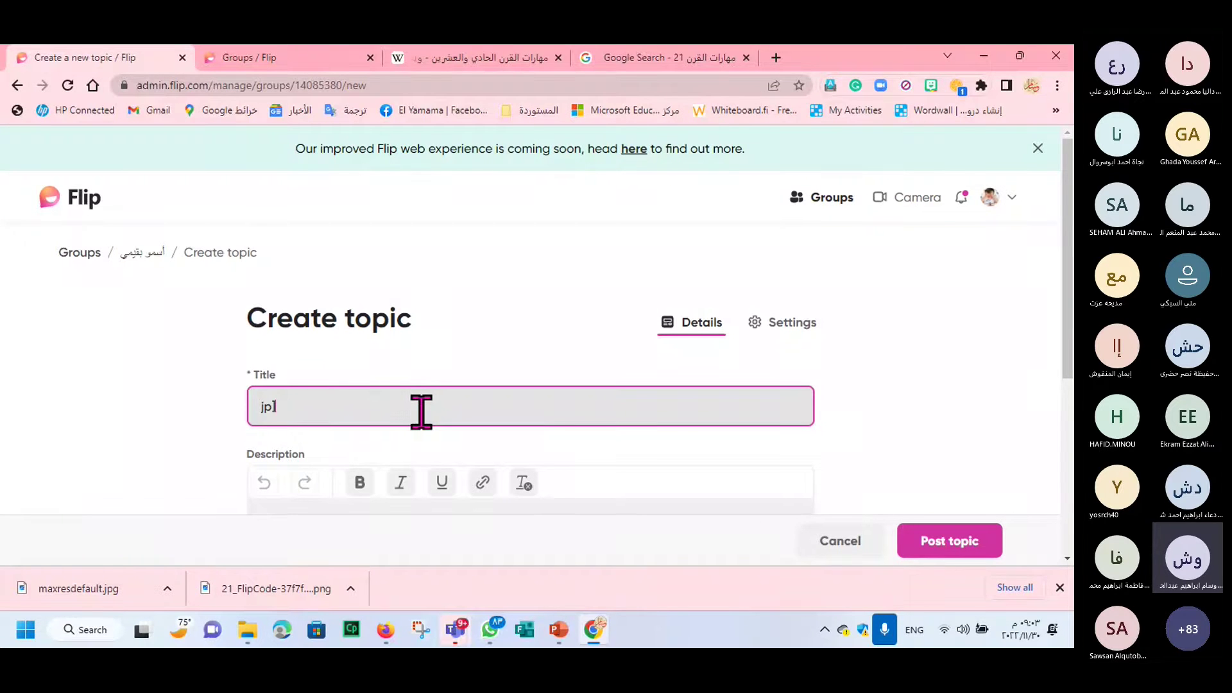
pyautogui.press('BackSpace')
pyautogui.press('BackSpace')
pyautogui.write('Hs;')
pyautogui.press('BackSpace')
pyautogui.press('BackSpace')
pyautogui.press('BackSpace')
pyautogui.hotkey('alt', 'shift')
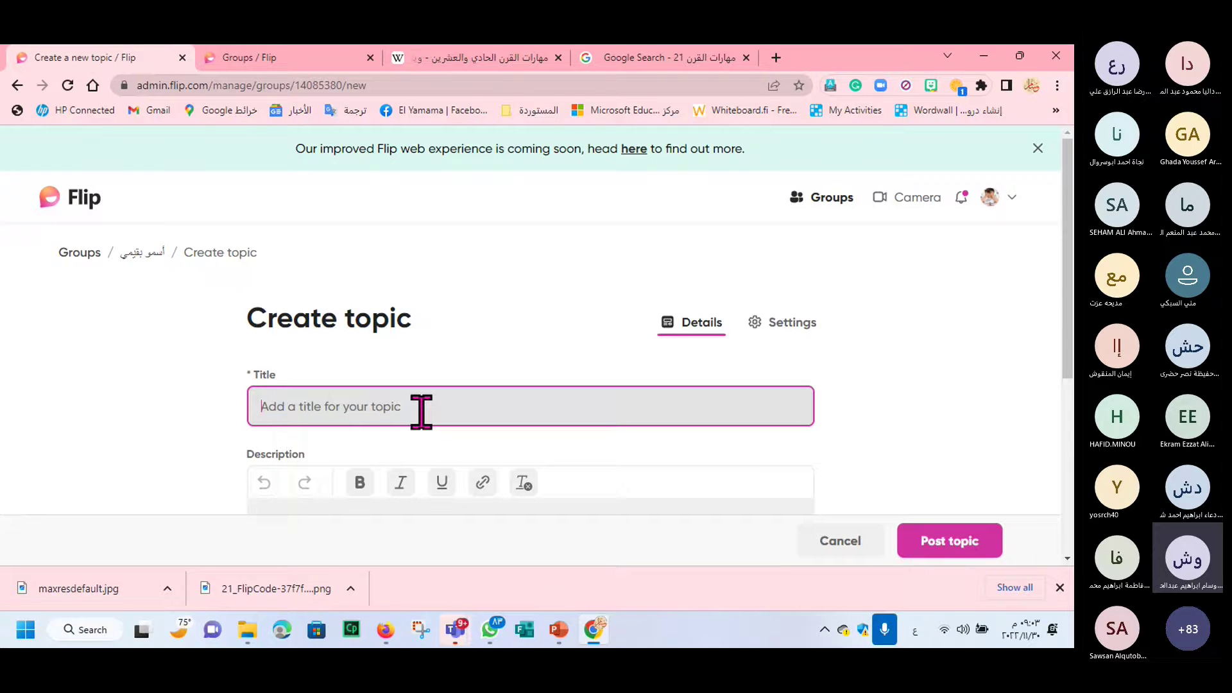
pyautogui.write('اسمو بقيمي')
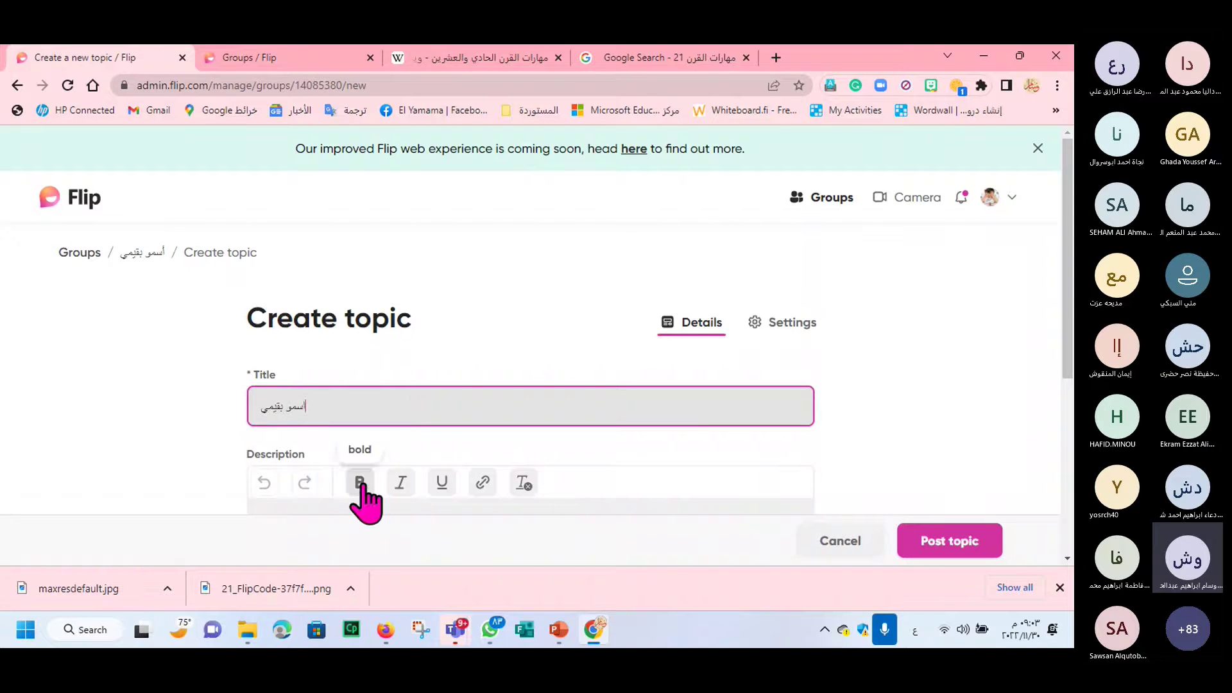
pyautogui.moveTo(286, 407); pyautogui.dragTo(292, 408)
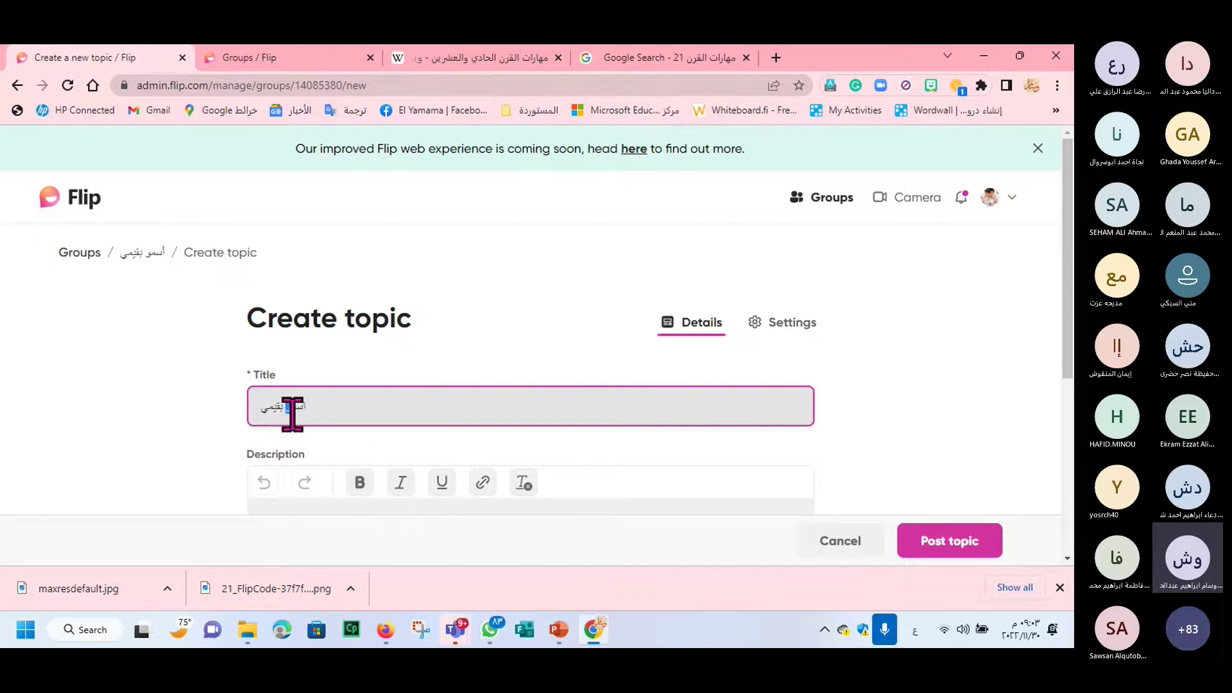
# Step: Enter the topic description "أذكر قيمة من القيم المجتمعية الهامة التي تحقق مبدا المواطنة وتسمو بقيم الفرد؟"
pyautogui.scroll(-3, 1067, 250)
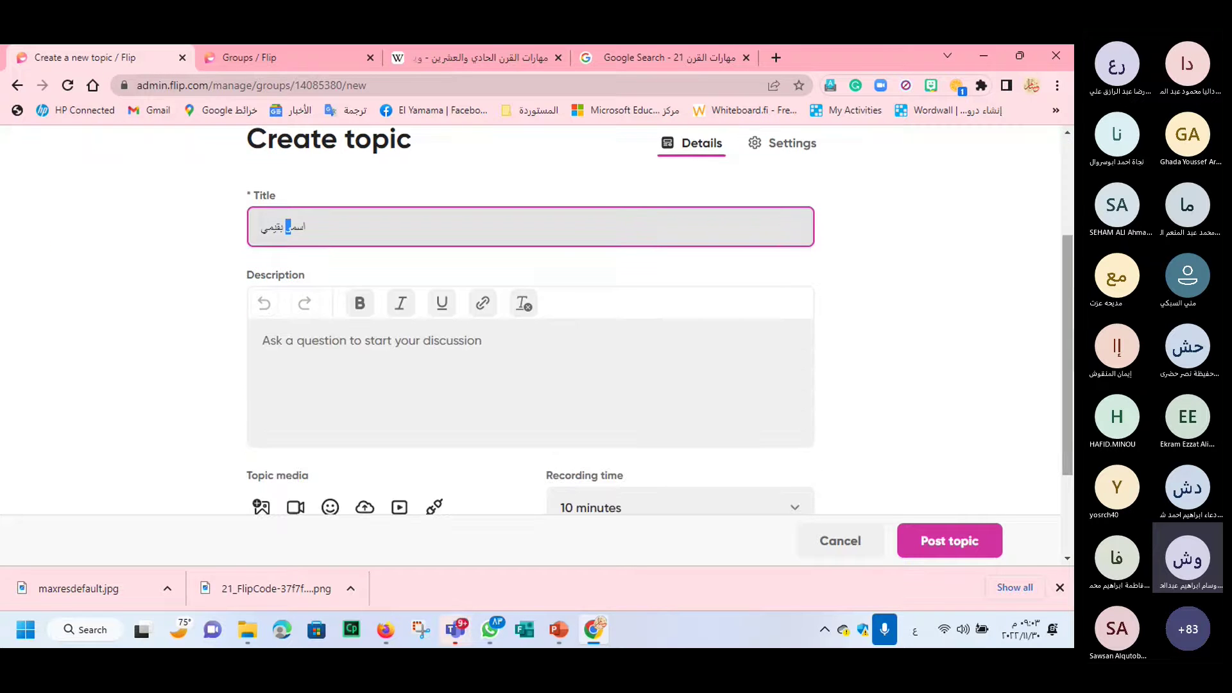
pyautogui.click(440, 334)
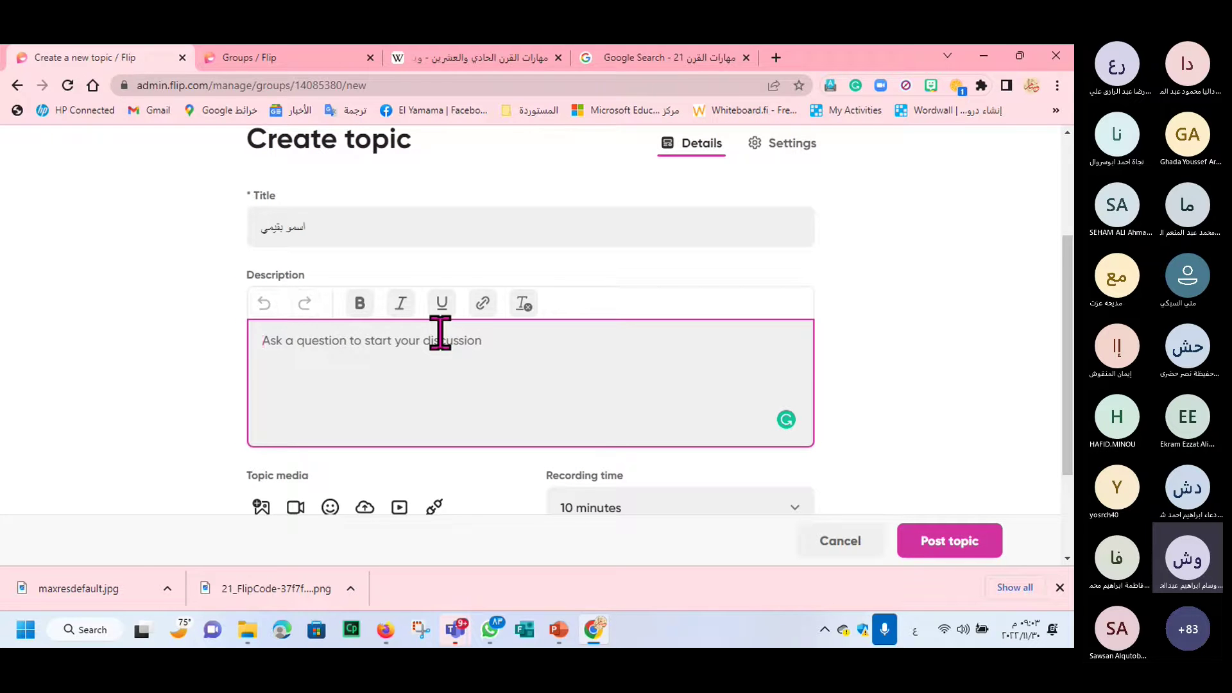
pyautogui.write('ا')
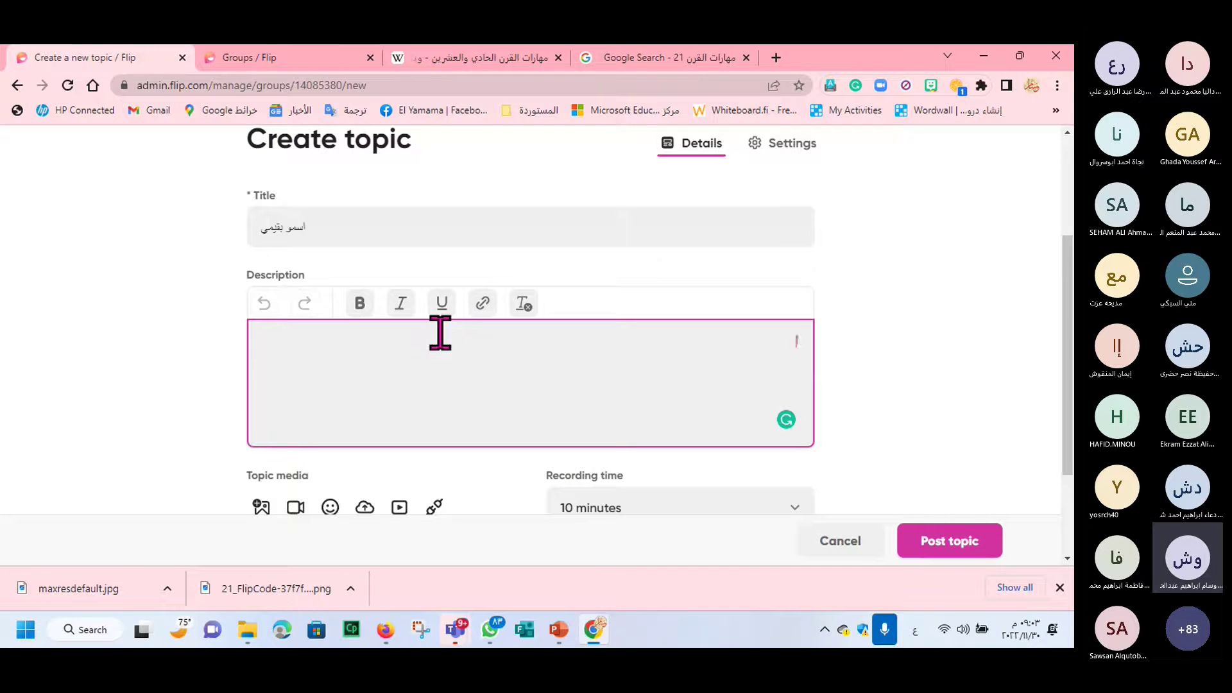
pyautogui.write('ذكر قي')
pyautogui.write('مة')
pyautogui.write(' تا')
pyautogui.write('تقد أنه')
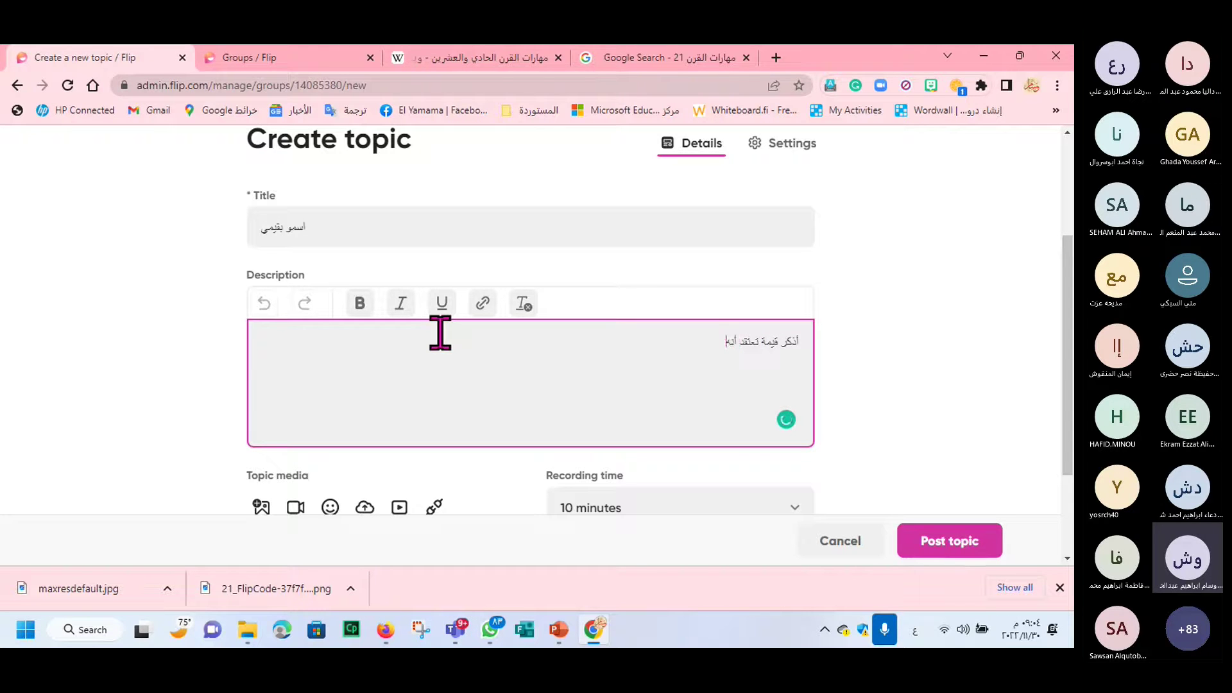
pyautogui.write('ا')
pyautogui.press('BackSpace')
pyautogui.press('BackSpace')
pyautogui.press('BackSpace')
pyautogui.press('BackSpace')
pyautogui.press('BackSpace')
pyautogui.press('BackSpace')
pyautogui.press('BackSpace')
pyautogui.press('BackSpace')
pyautogui.press('BackSpace')
pyautogui.press('BackSpace')
pyautogui.write('من')
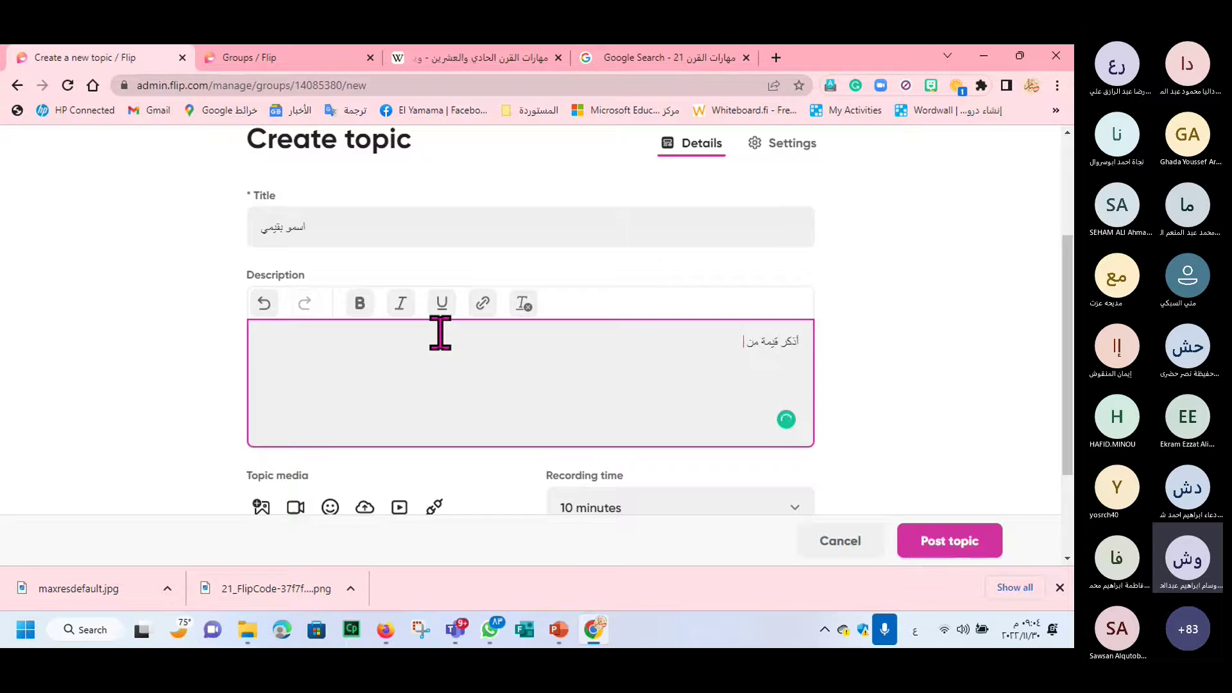
pyautogui.write(' القيم المجتمعية الهامة التي تحقق مبادا الم')
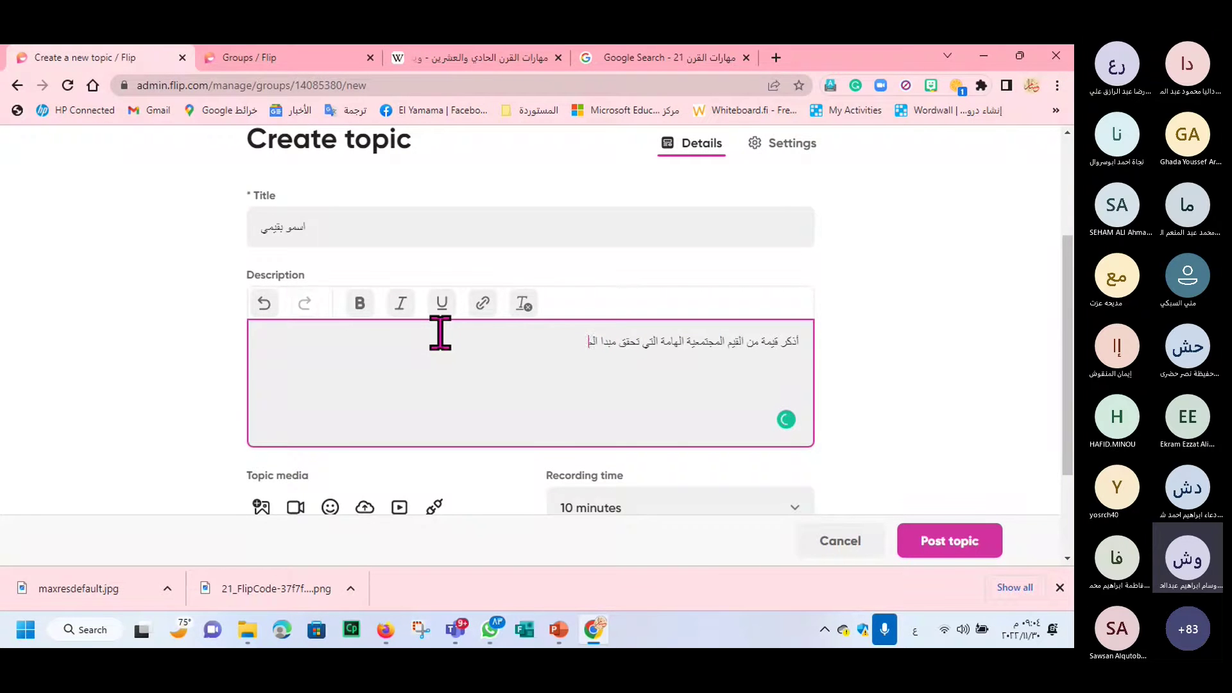
pyautogui.write('واطنة وتن')
pyautogui.write('مو بقيم الفرد؟')
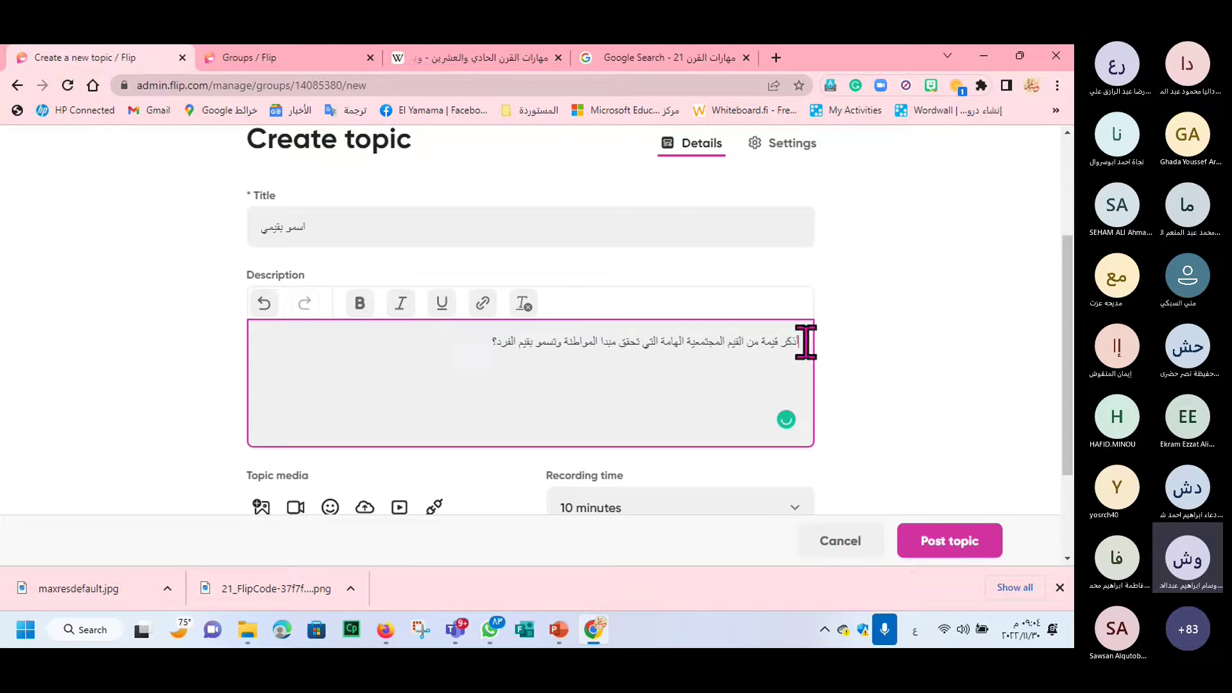
# Step: Apply bold and underline formatting to the whole description text
pyautogui.moveTo(806, 341); pyautogui.dragTo(453, 344)
pyautogui.click(355, 317)
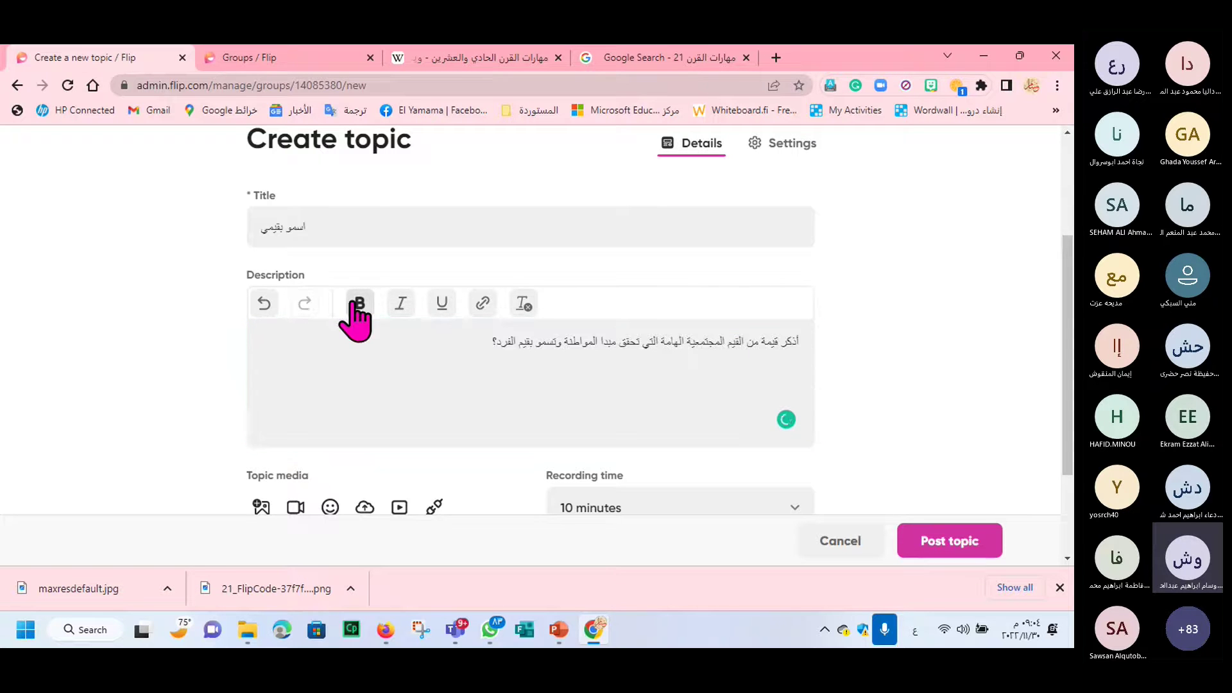
pyautogui.click(441, 311)
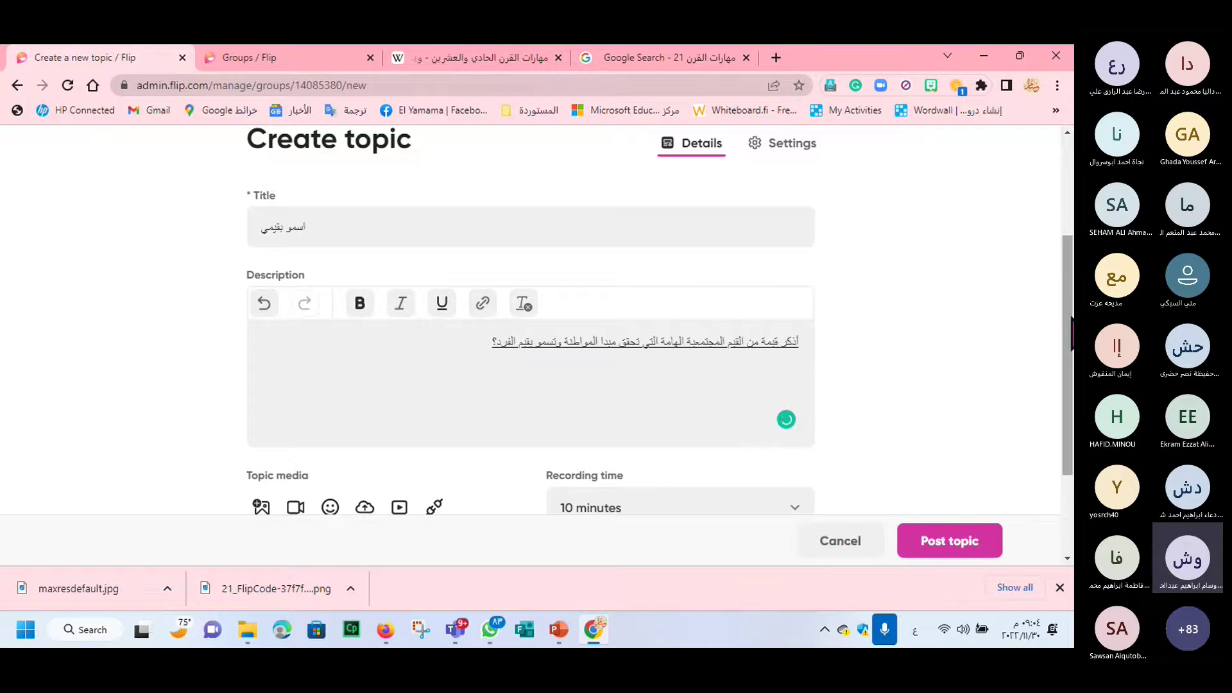
# Step: Start the video recorder for the topic media and allow the site to use the camera and microphone
pyautogui.scroll(-1, 449, 359)
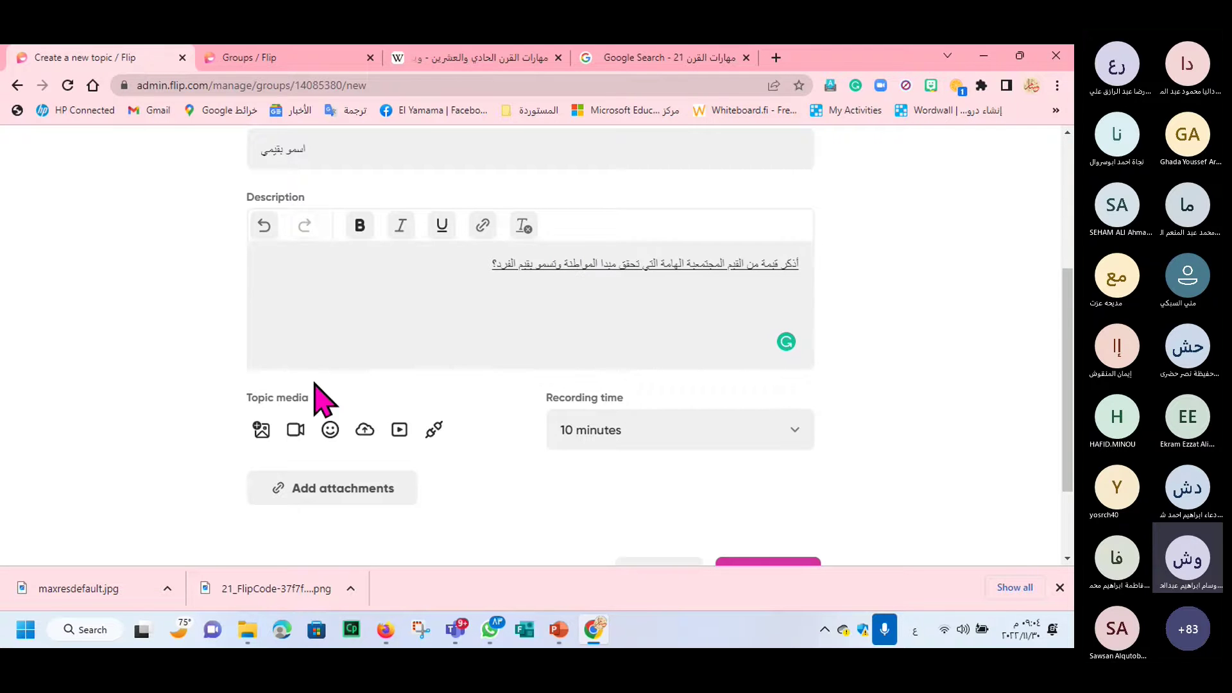
pyautogui.click(297, 437)
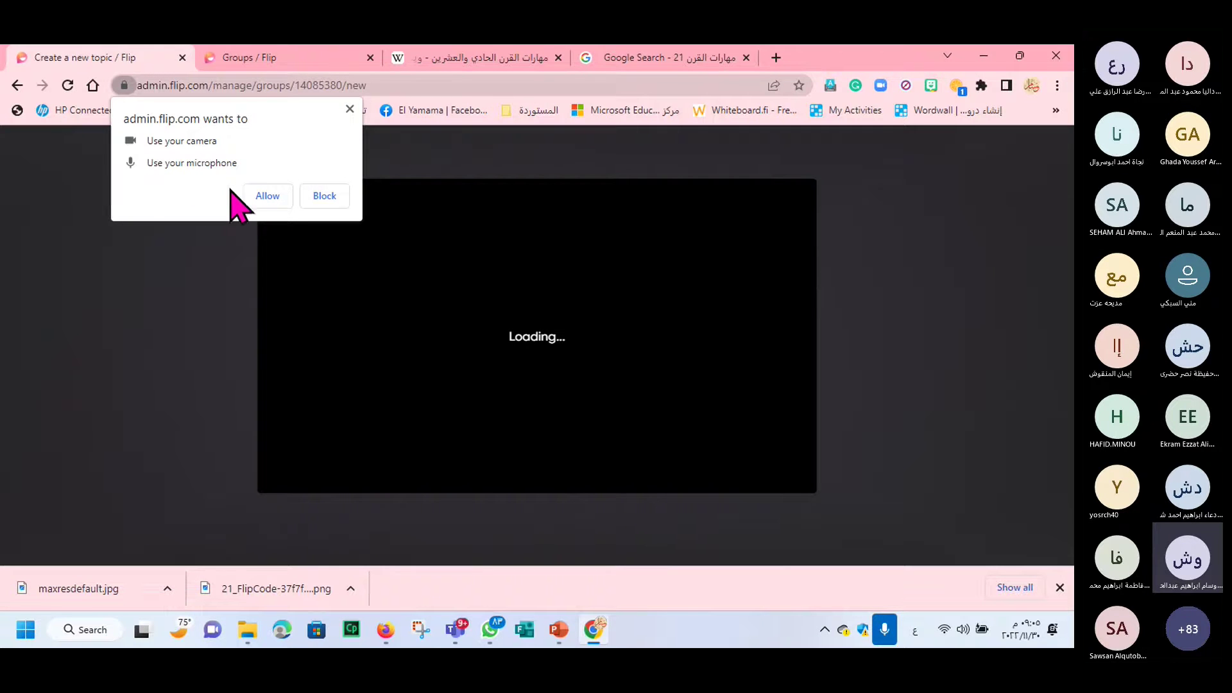
pyautogui.click(272, 194)
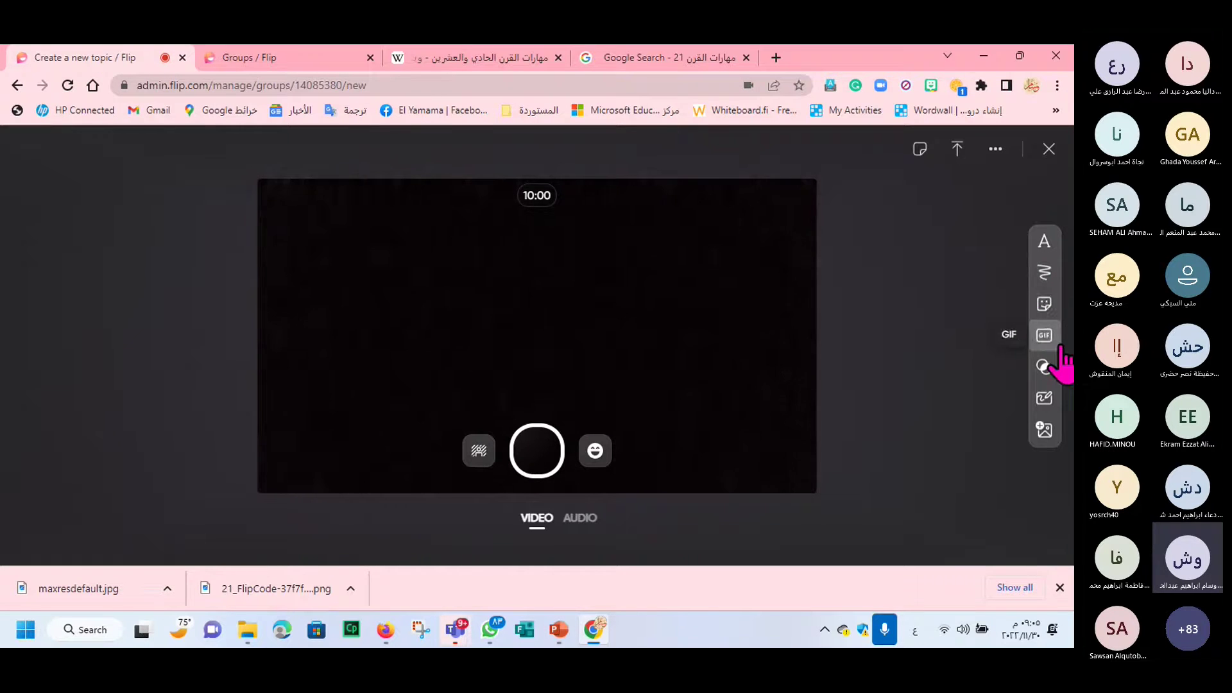
# Step: Add the Dreamy Notepad board to the recording frame and reduce its split screen to 2%
pyautogui.click(1044, 401)
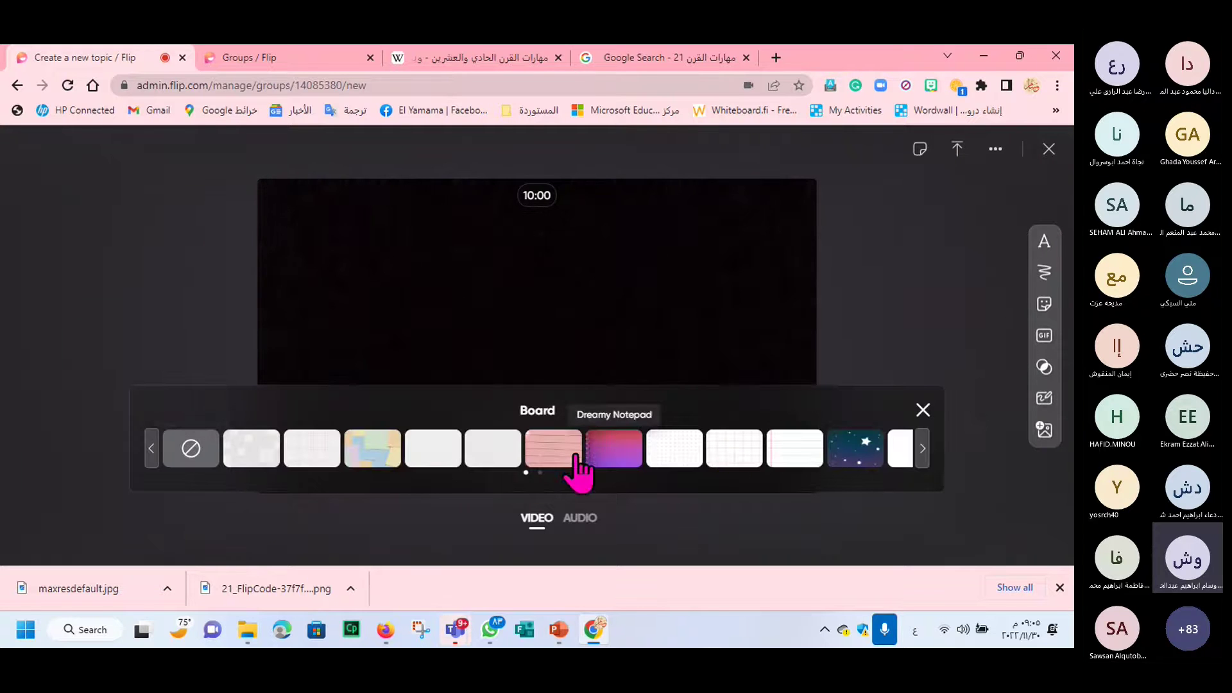
pyautogui.click(609, 457)
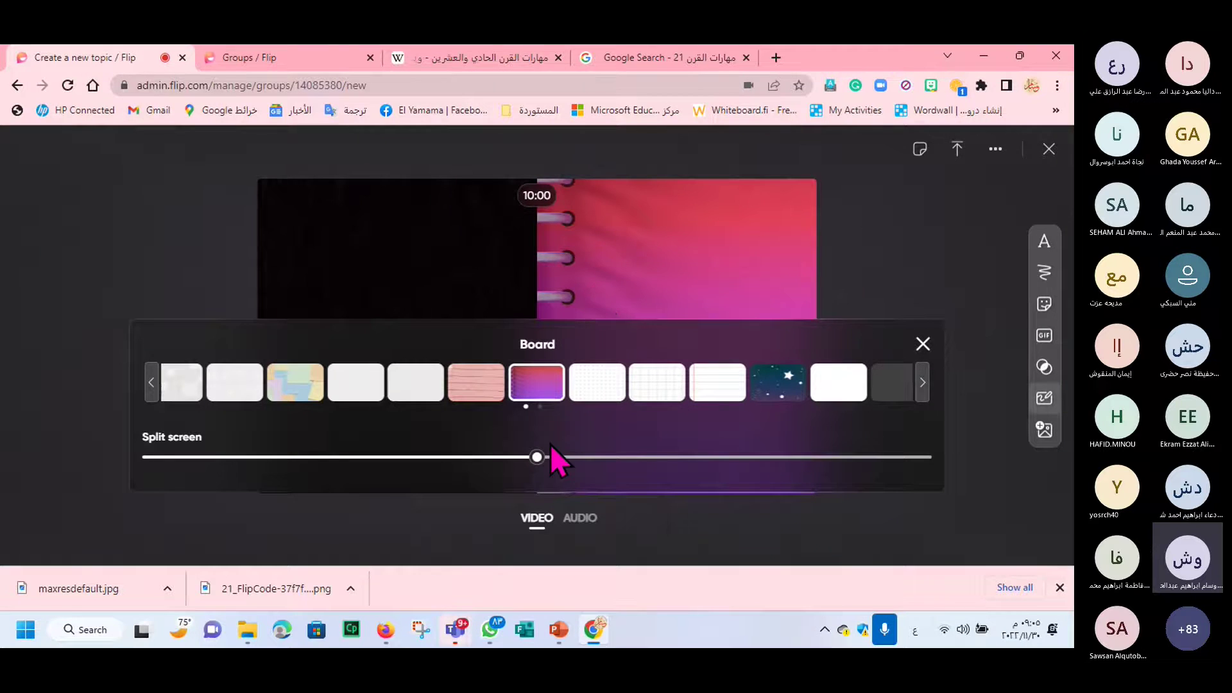
pyautogui.moveTo(551, 446); pyautogui.dragTo(157, 457)
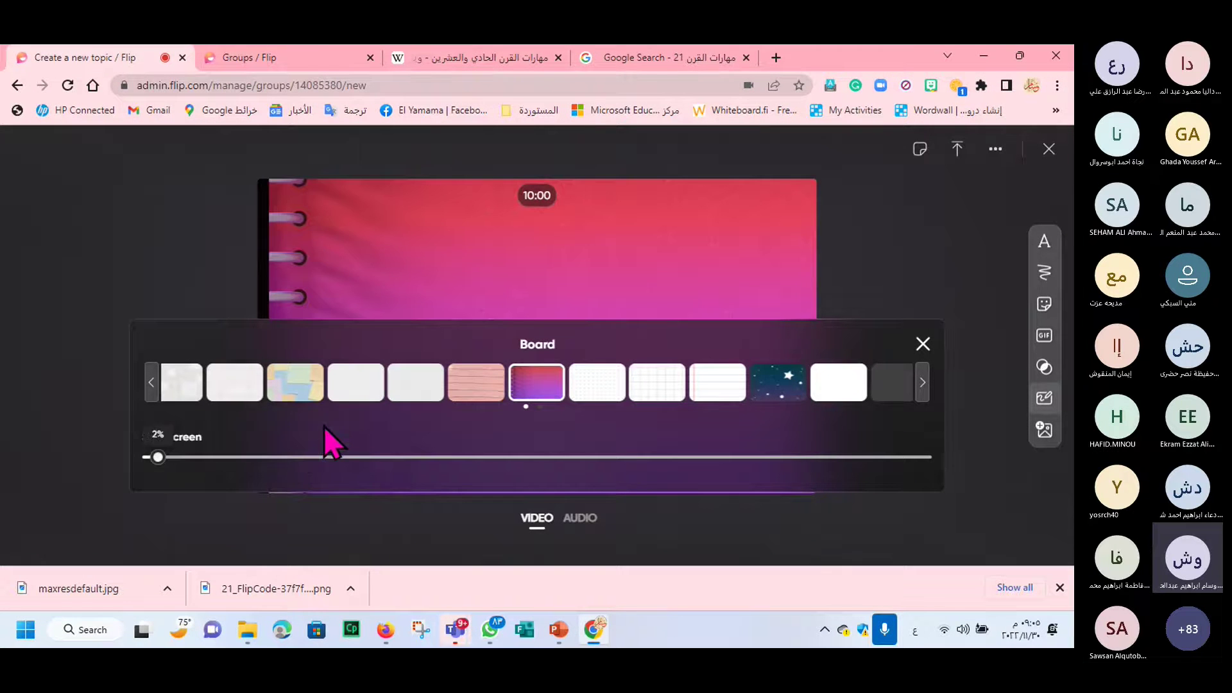
# Step: Switch to the starry night-sky board and set its split screen to 0% so it fills the frame
pyautogui.click(776, 387)
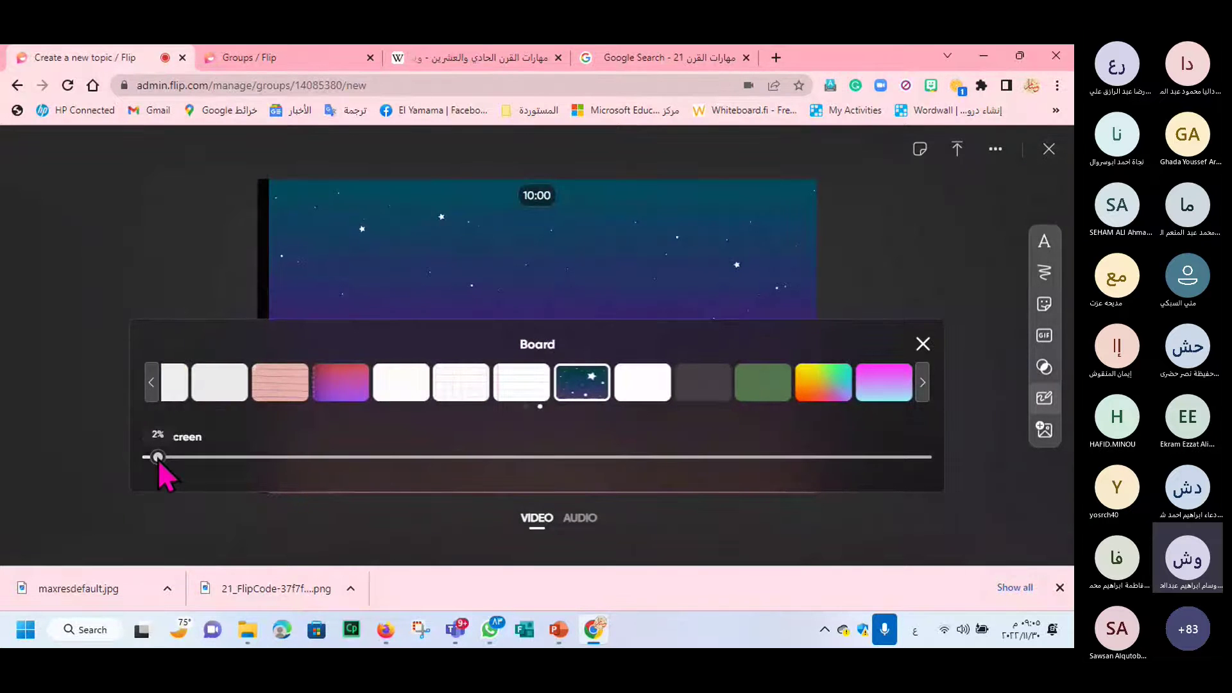
pyautogui.moveTo(159, 462); pyautogui.dragTo(143, 471)
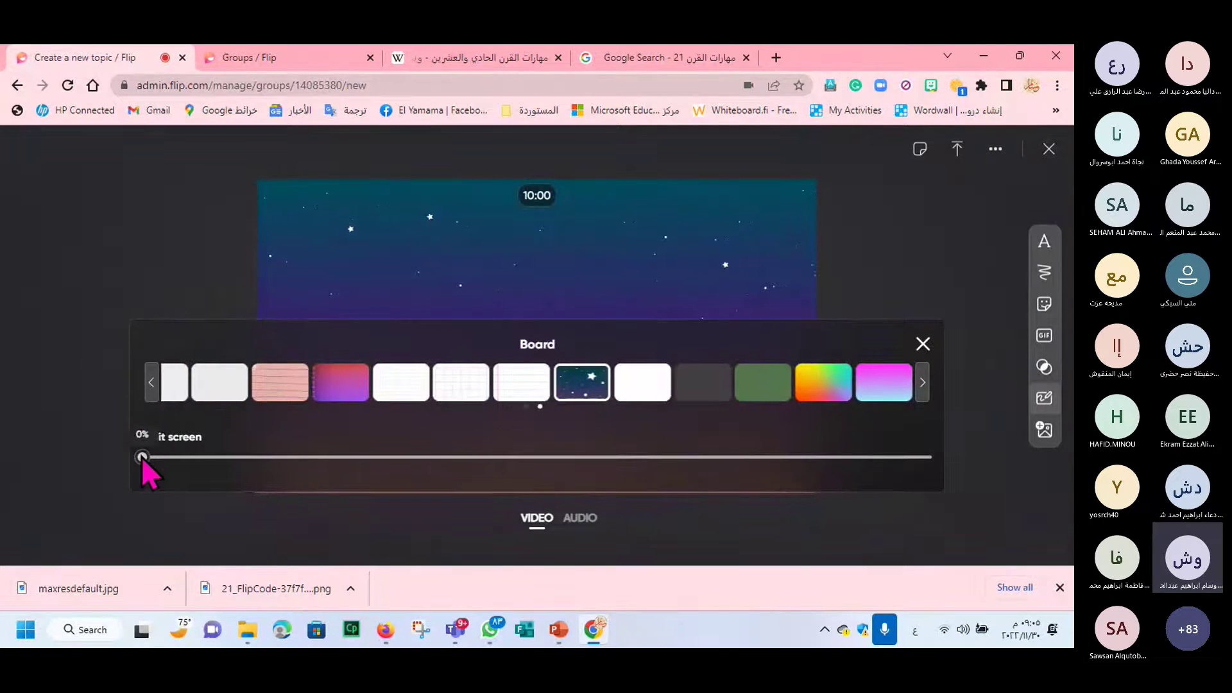
pyautogui.click(941, 202)
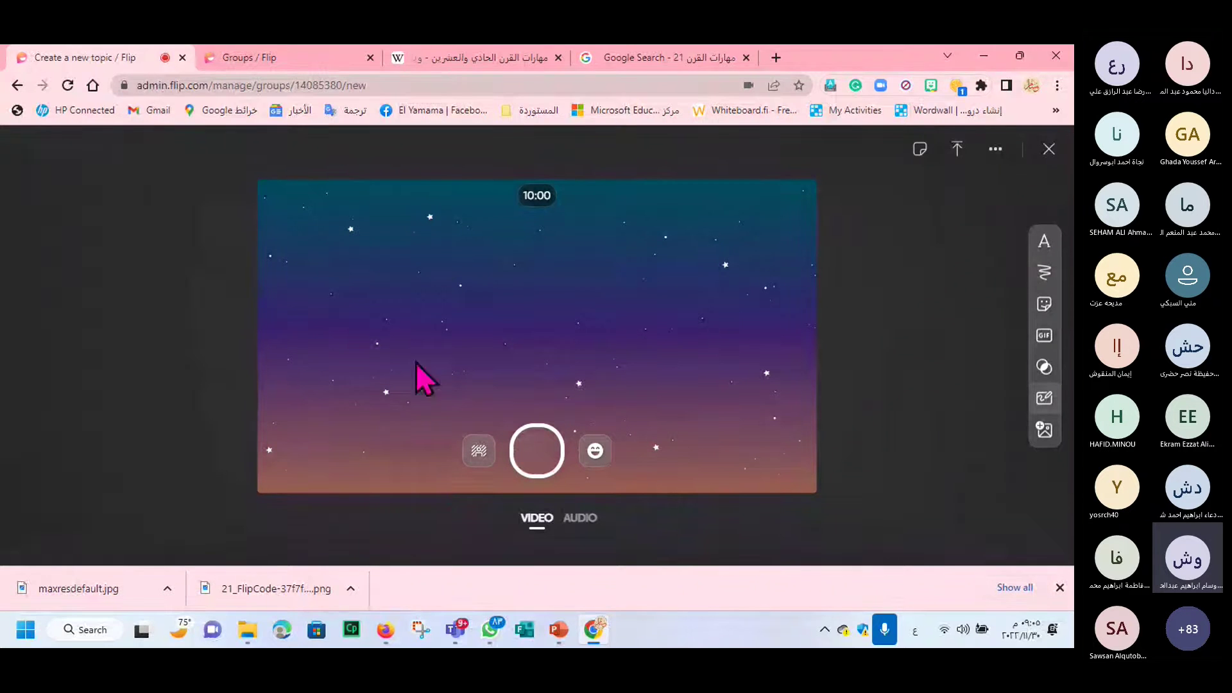
# Step: Insert the photo "WhatsApp Image 2022-11-30 at 19.55.23" from the Downloads folder into the recording frame
pyautogui.click(1044, 430)
pyautogui.click(569, 358)
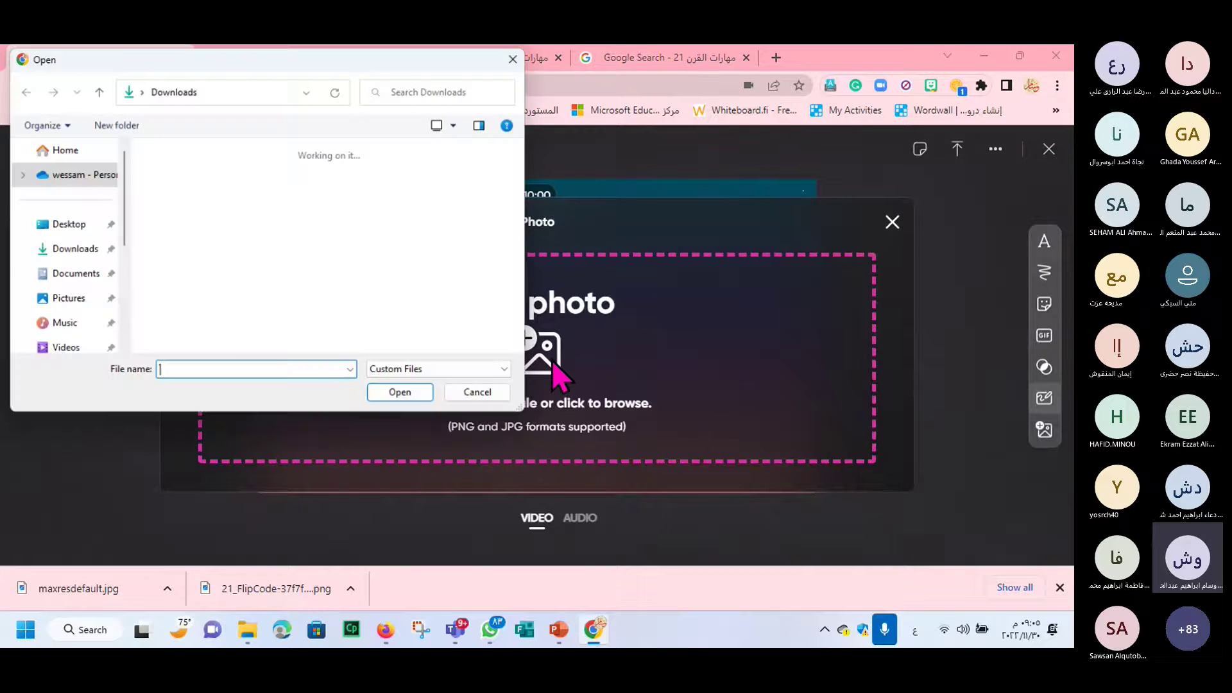
pyautogui.click(67, 223)
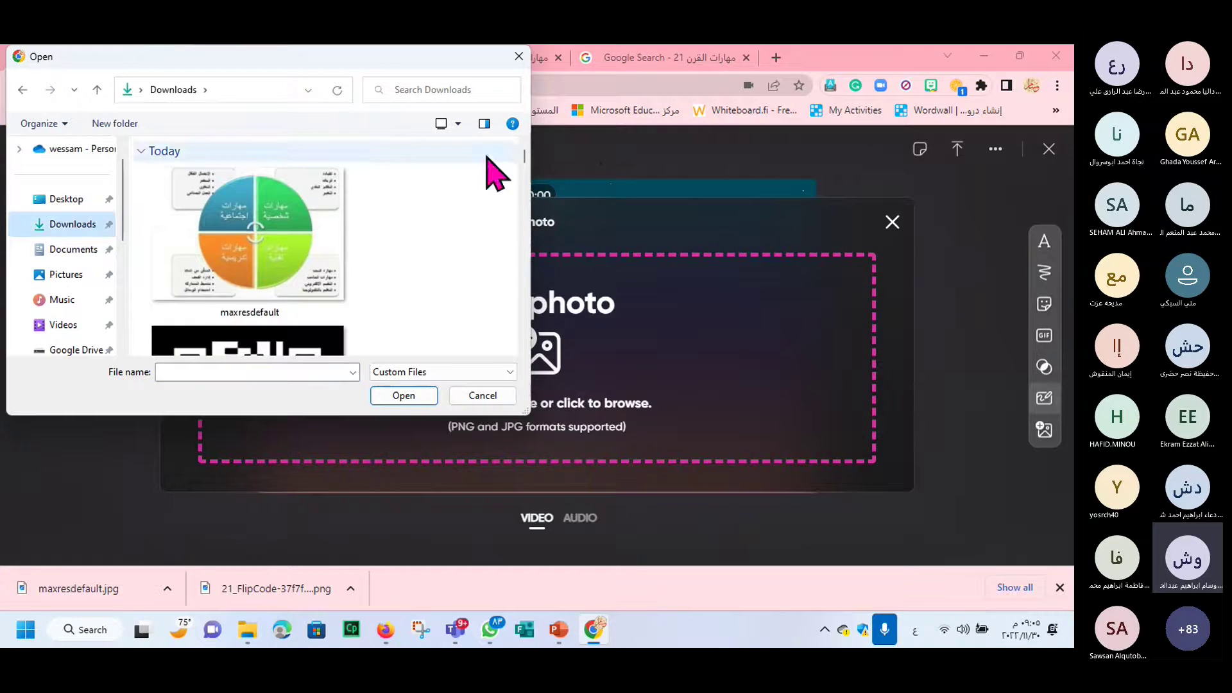
pyautogui.scroll(-1, 525, 163)
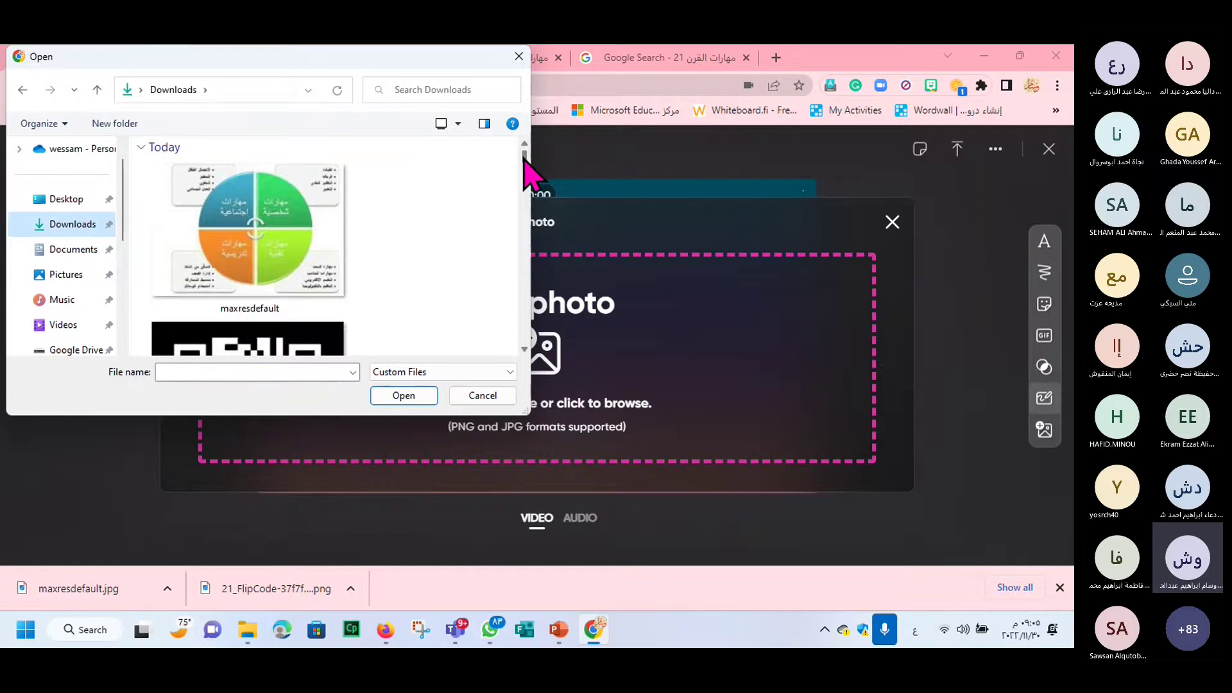
pyautogui.moveTo(525, 164)
pyautogui.mouseDown()
pyautogui.moveTo(534, 193)
pyautogui.moveTo(529, 171)
pyautogui.mouseUp()
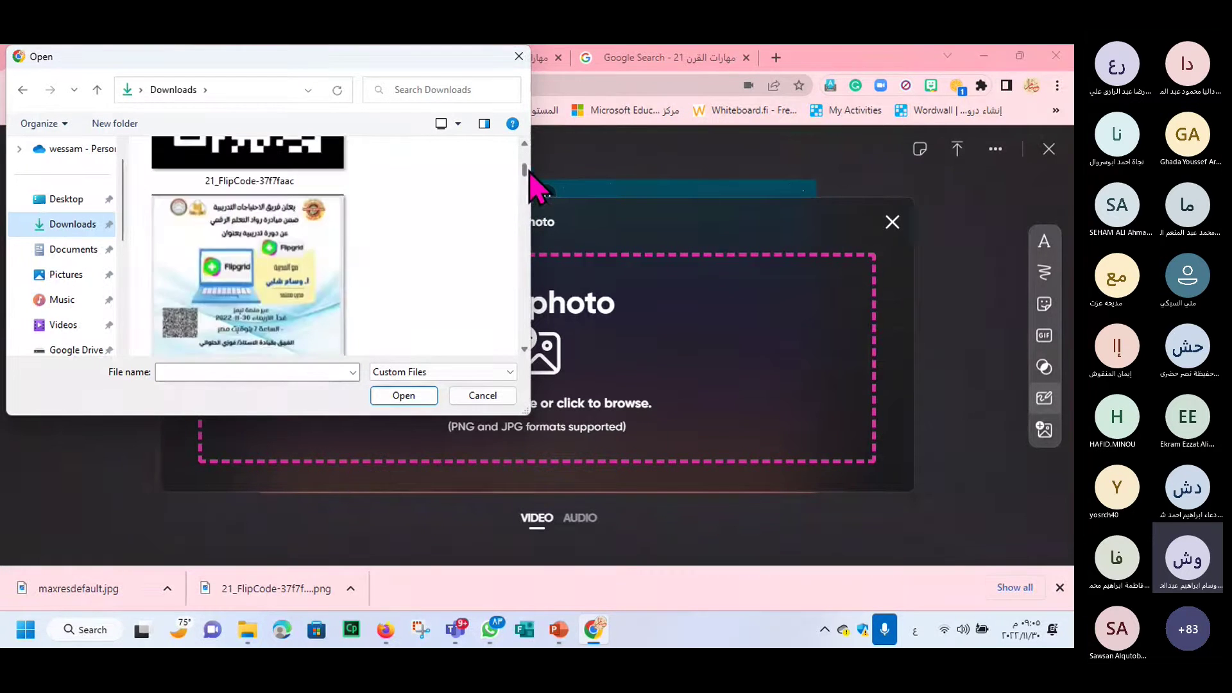
pyautogui.click(293, 247)
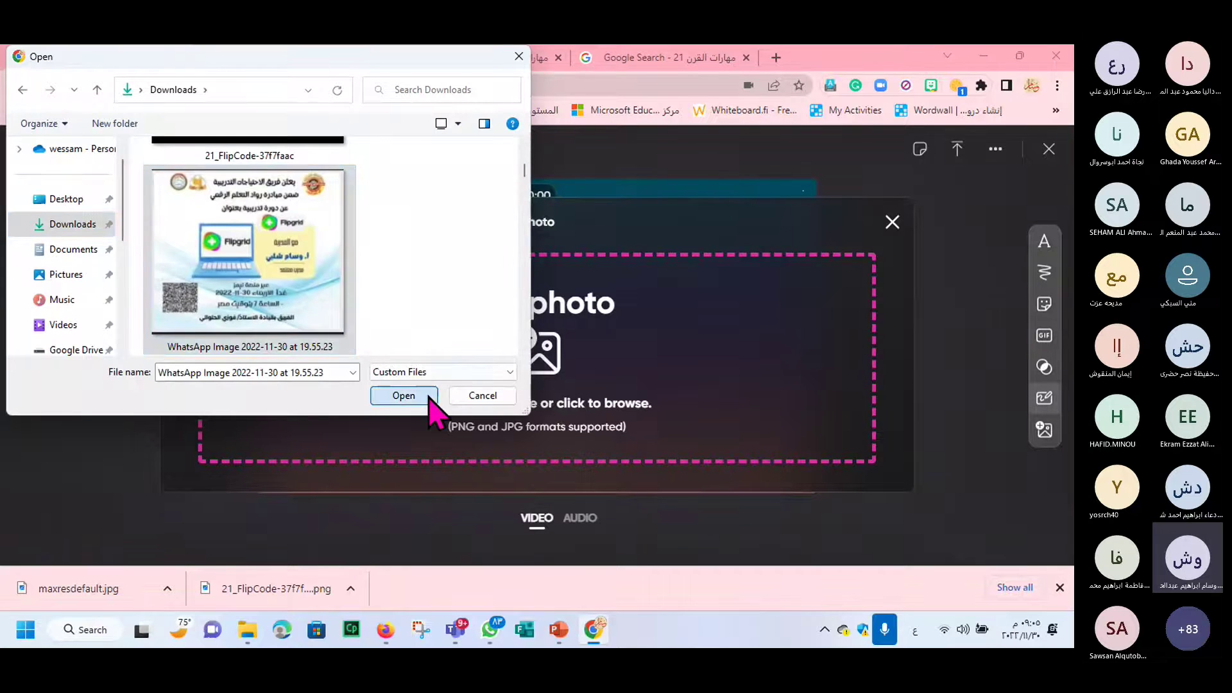
pyautogui.click(404, 395)
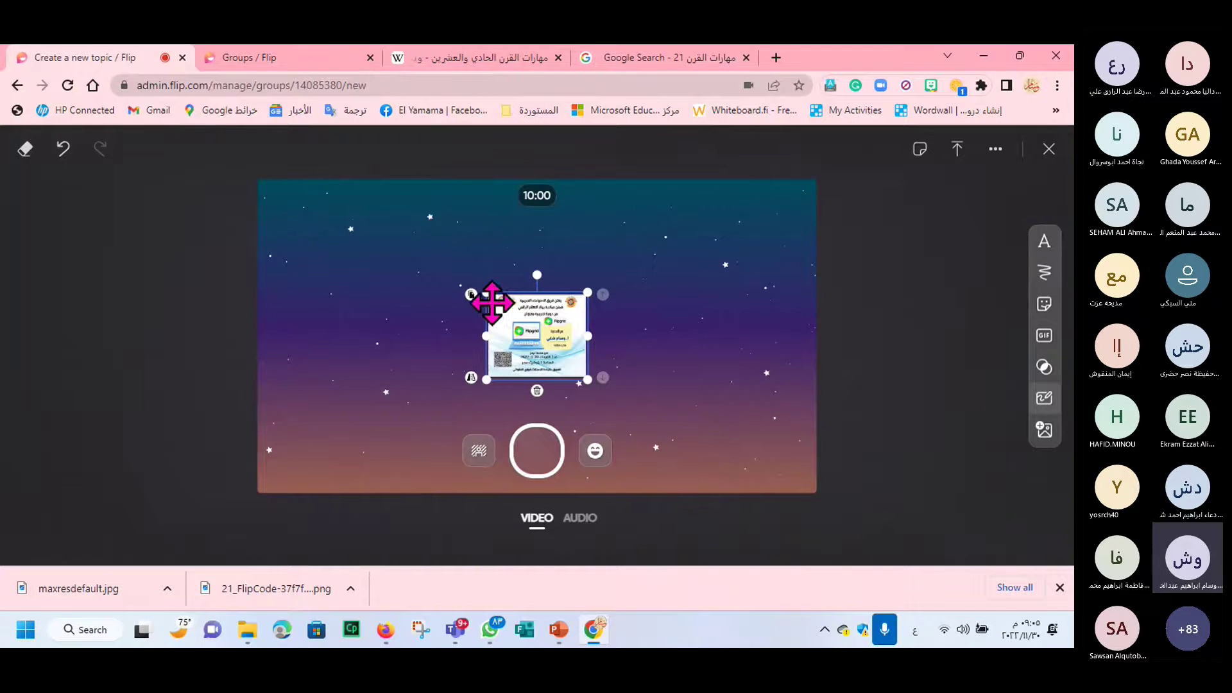
# Step: Enlarge the inserted photo and place it in the upper-right corner of the recording frame
pyautogui.moveTo(487, 298); pyautogui.dragTo(425, 266)
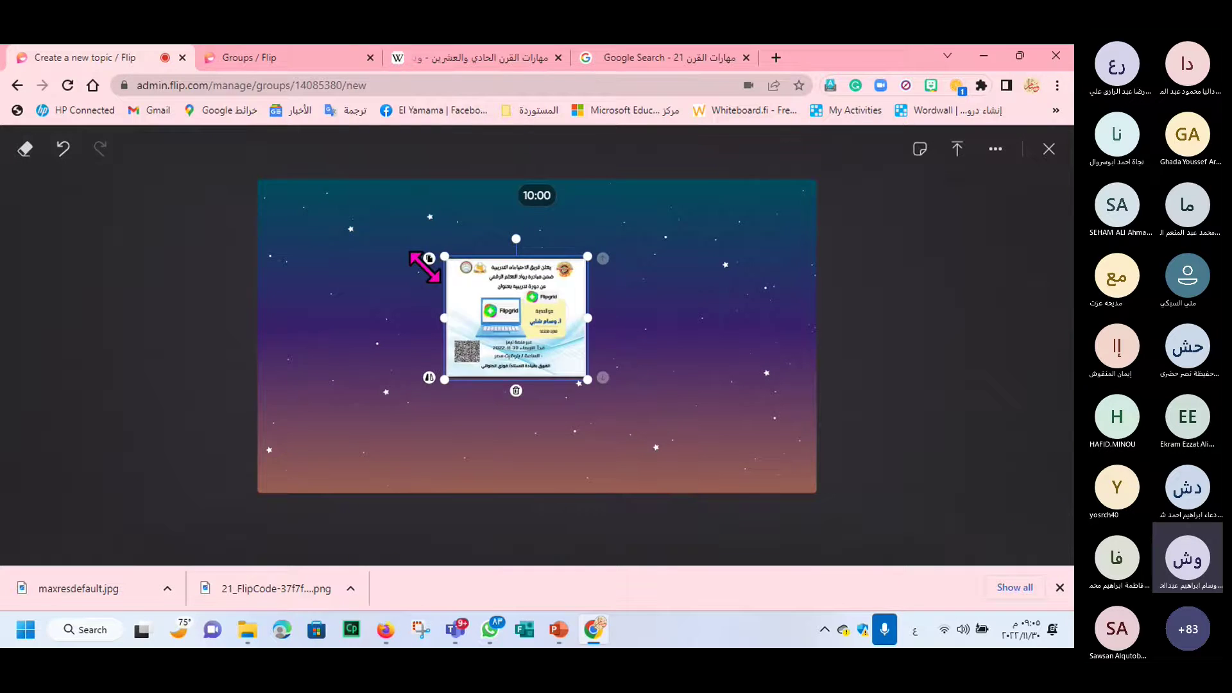
pyautogui.moveTo(501, 331); pyautogui.dragTo(693, 274)
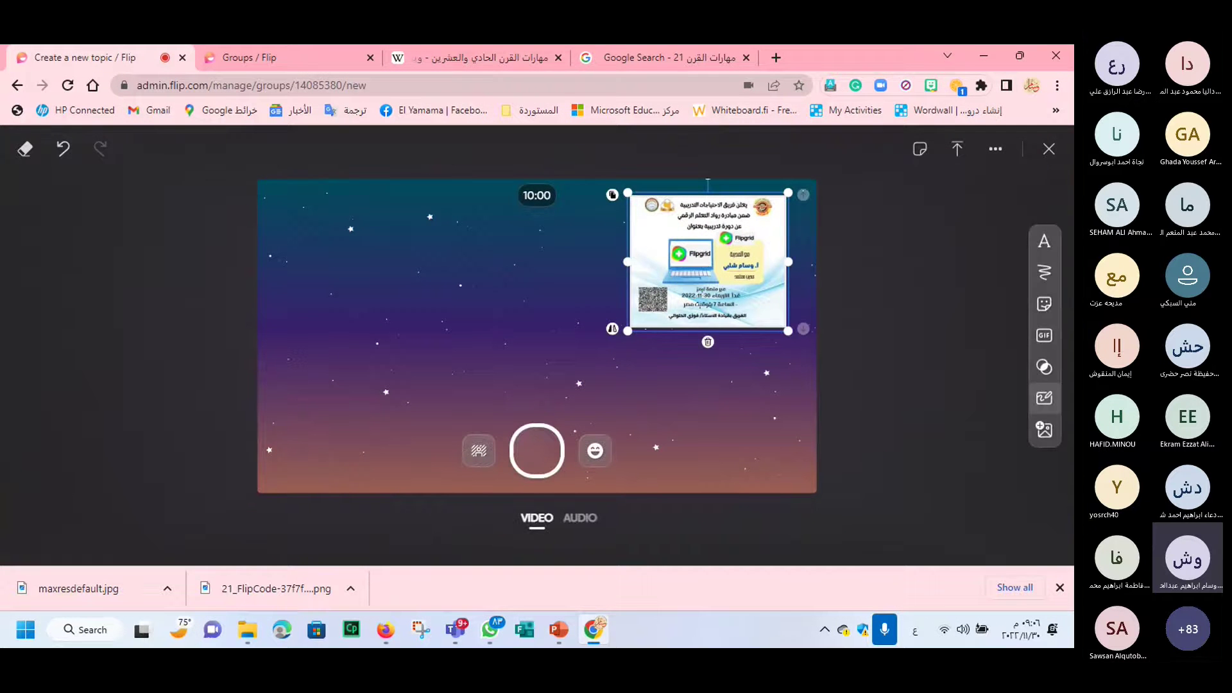
# Step: Look through the People and New stickers and add the potted-plant sticker from the Emojis category
pyautogui.click(1044, 304)
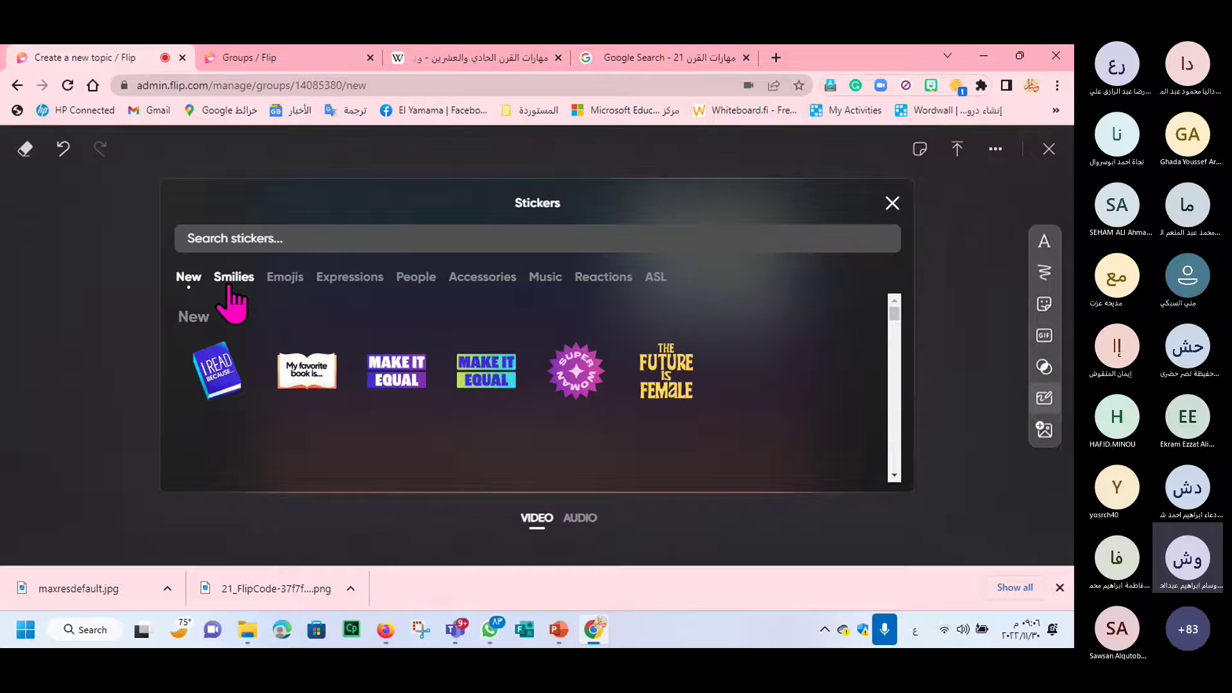
pyautogui.click(402, 276)
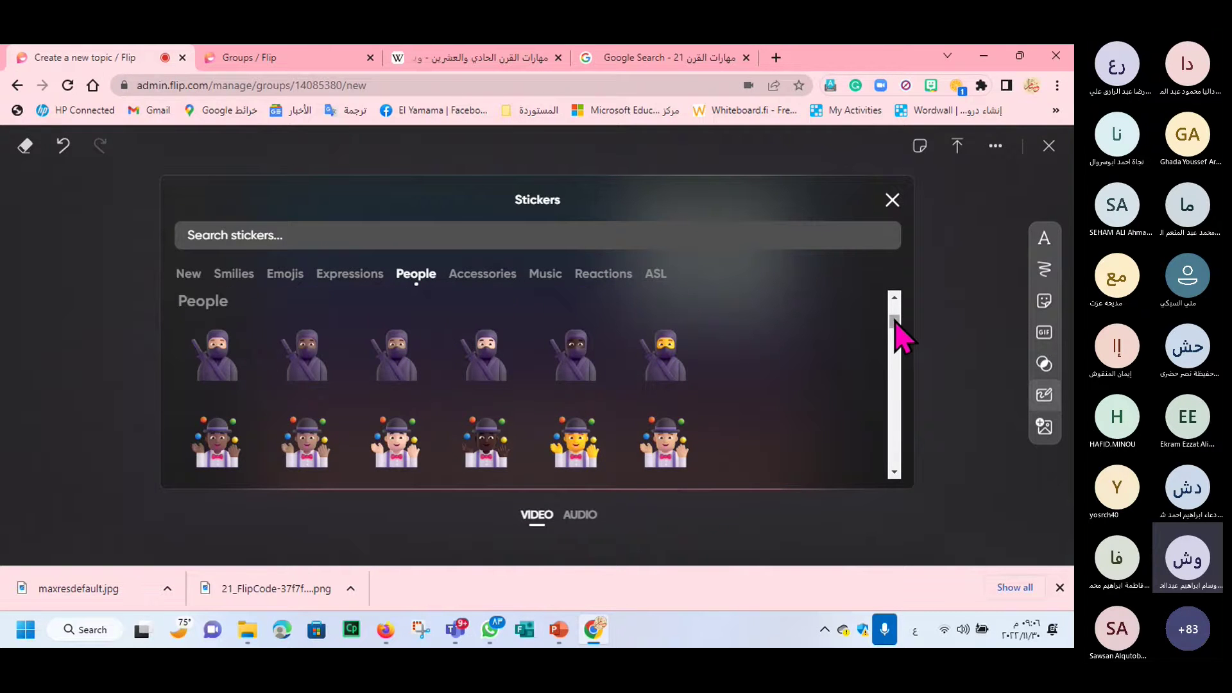
pyautogui.moveTo(895, 323); pyautogui.dragTo(886, 292)
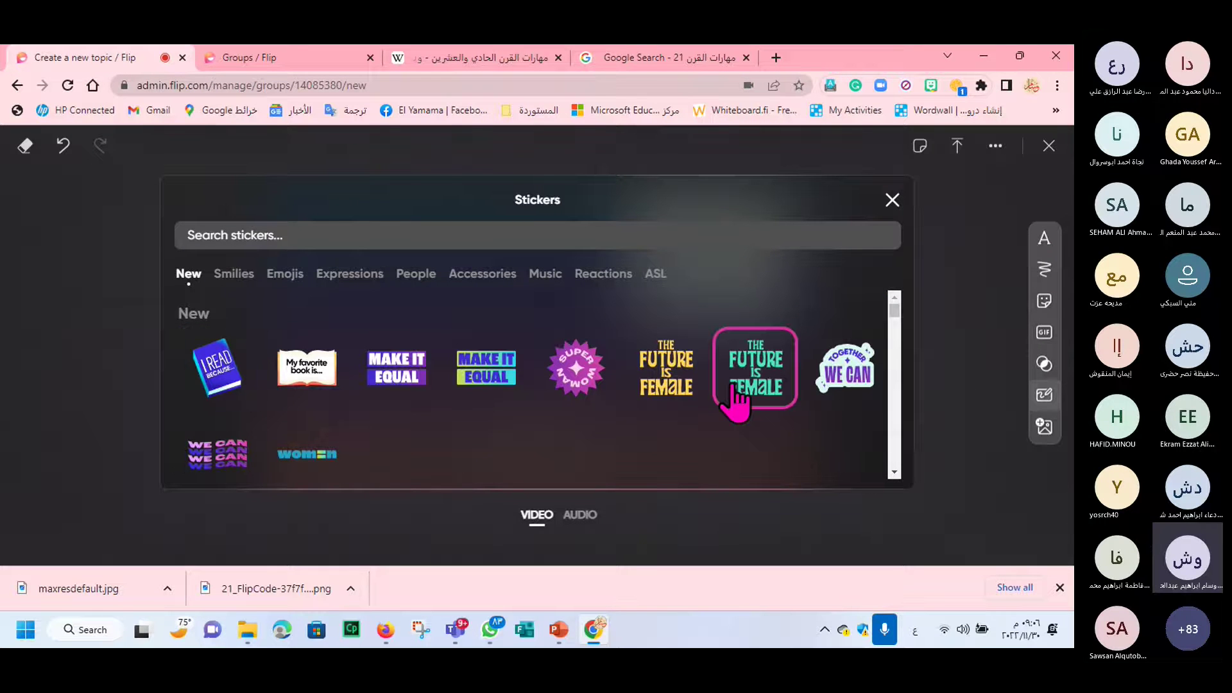
pyautogui.click(894, 334)
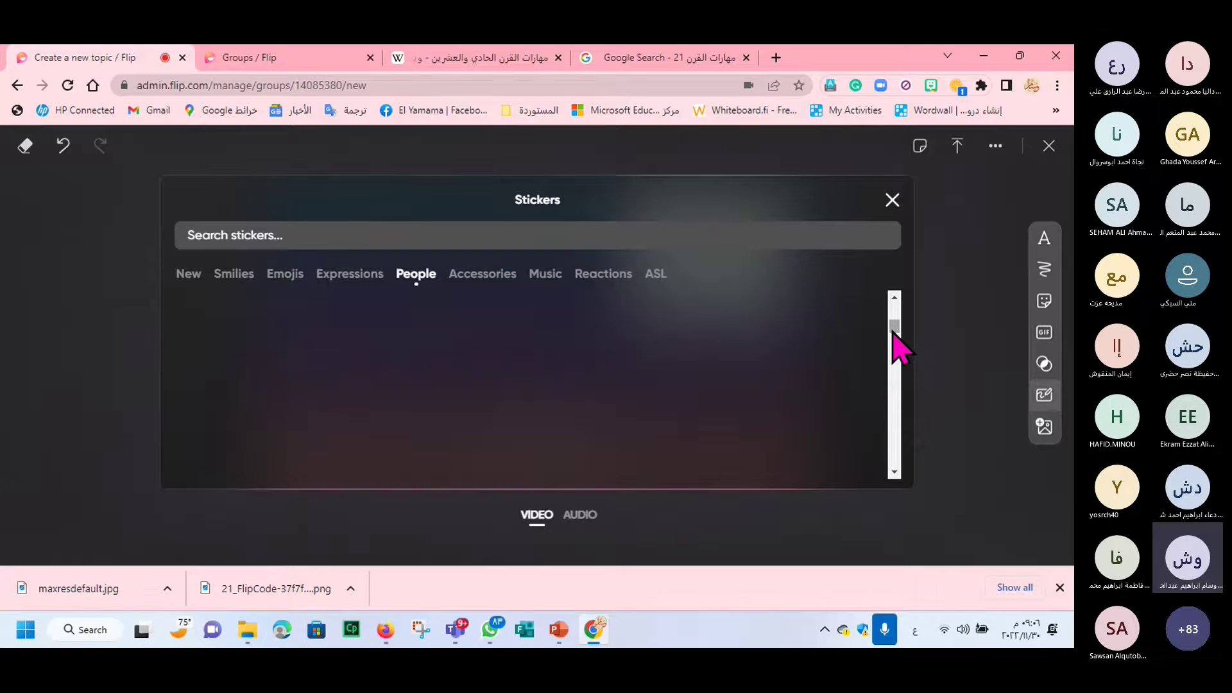
pyautogui.click(270, 277)
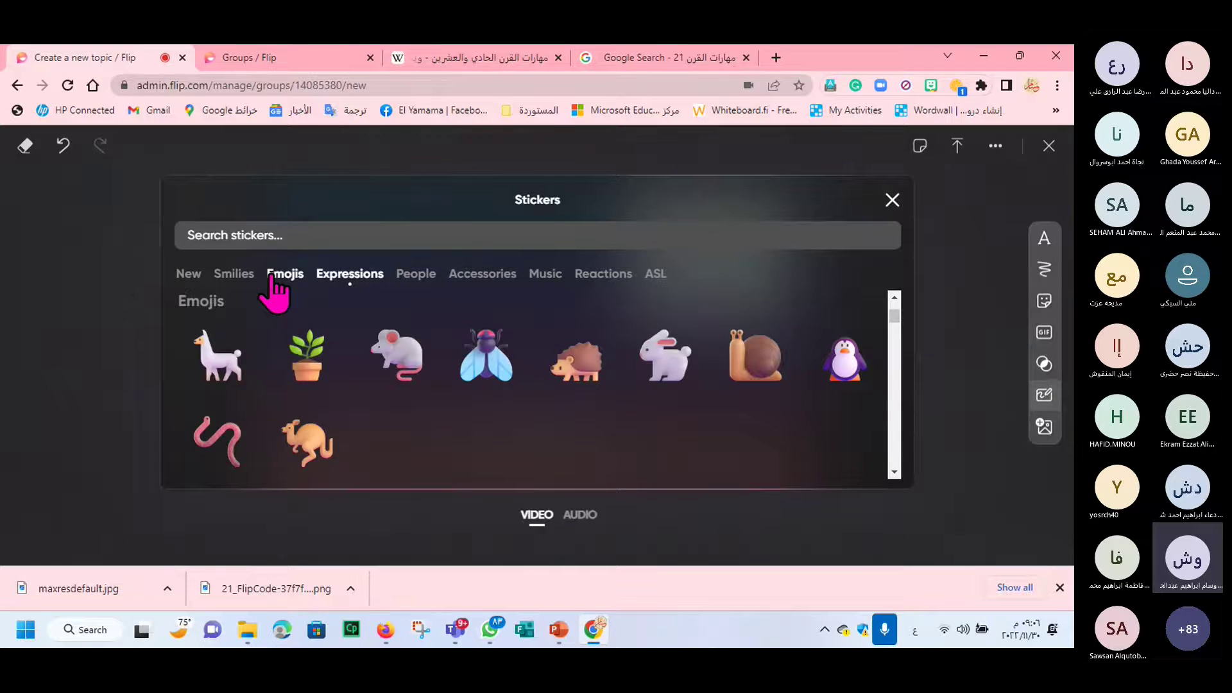
pyautogui.click(308, 360)
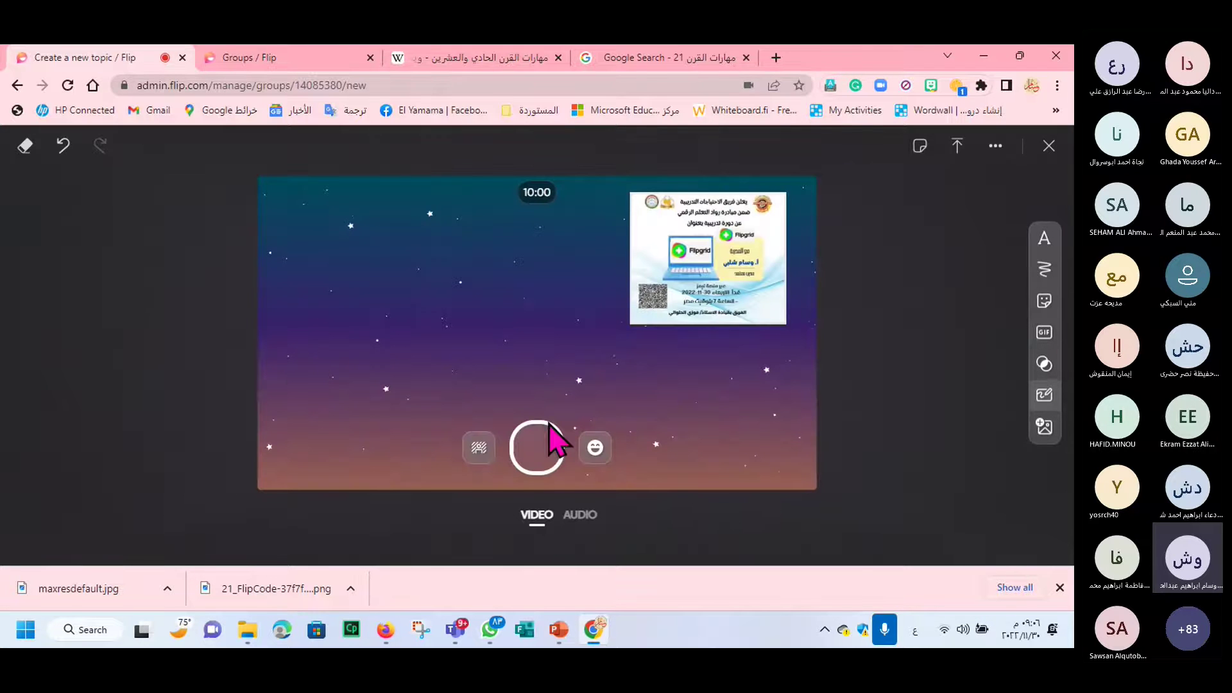